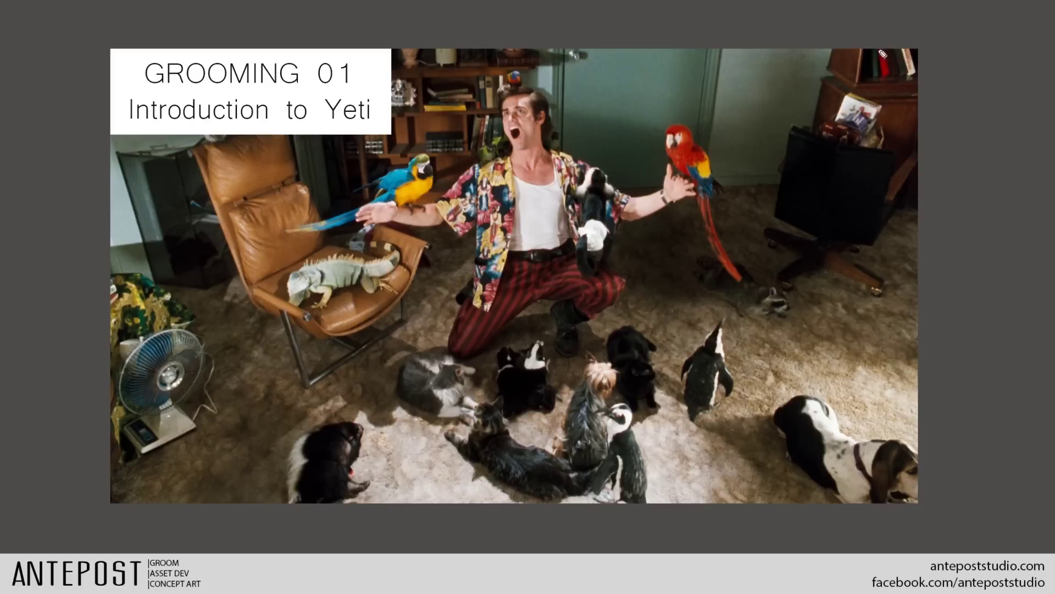
Step: Draw a yellow arrow, equals sign and smiley face on the Grooming 01 slide, then advance
mouse_move(597, 83)
mouse_down()
mouse_move(546, 115)
mouse_move(611, 90)
mouse_move(598, 83)
mouse_move(636, 107)
mouse_move(656, 365)
mouse_move(670, 367)
mouse_up()
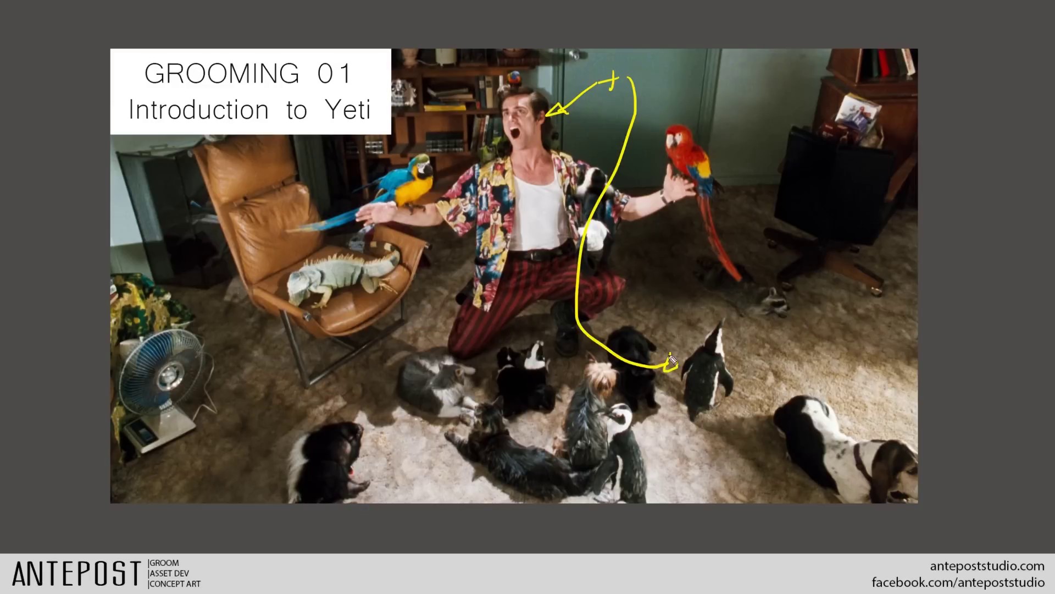
drag(653, 85, 730, 68)
drag(687, 95, 734, 99)
click(712, 88)
key(Right)
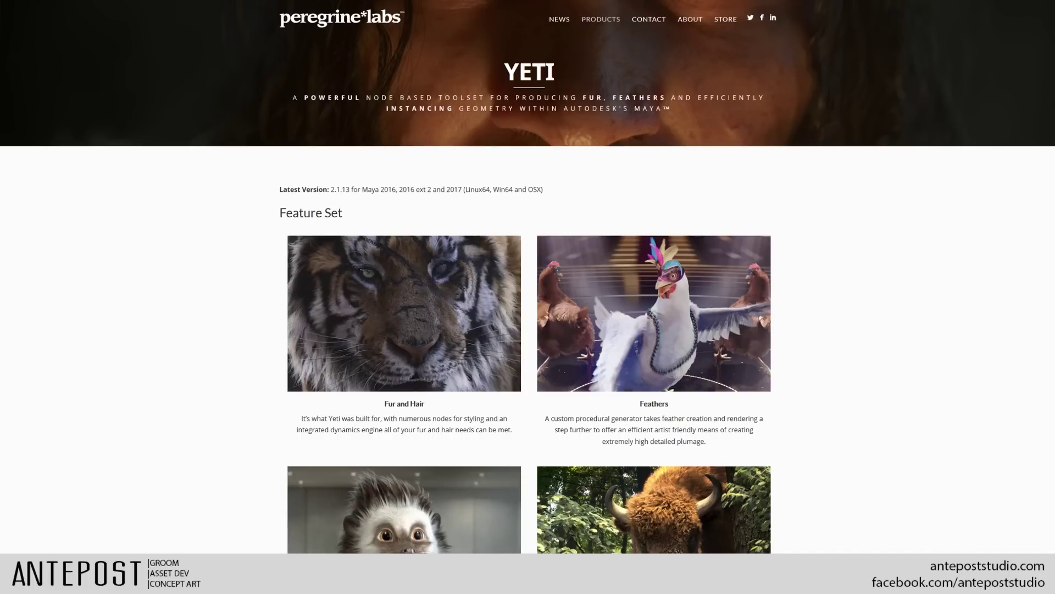
Step: Scroll through the Yeti product page's Feature Set
scroll(527, 277, down, 2)
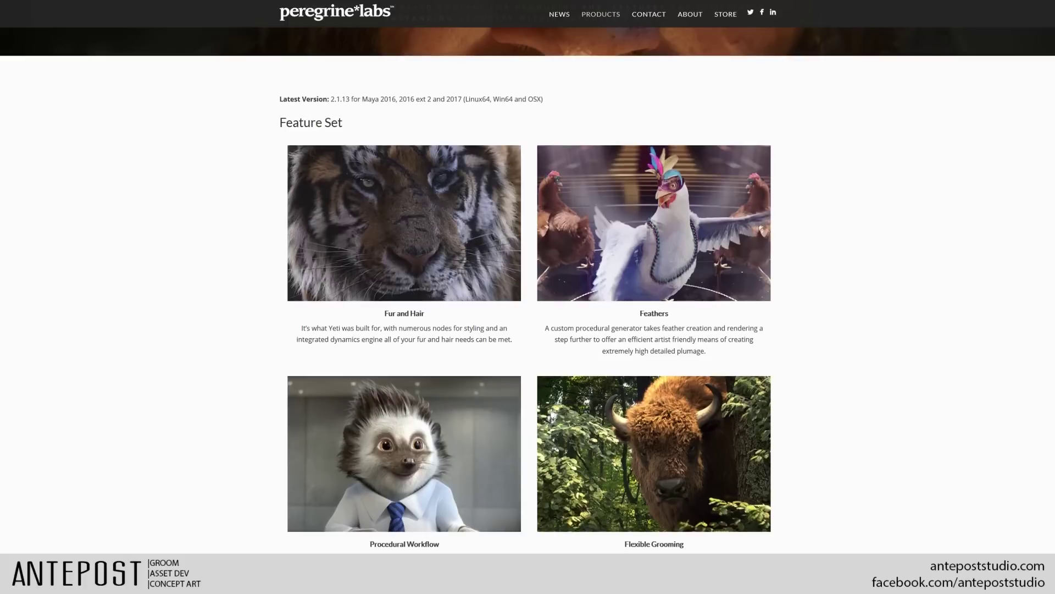
scroll(528, 289, down, 2)
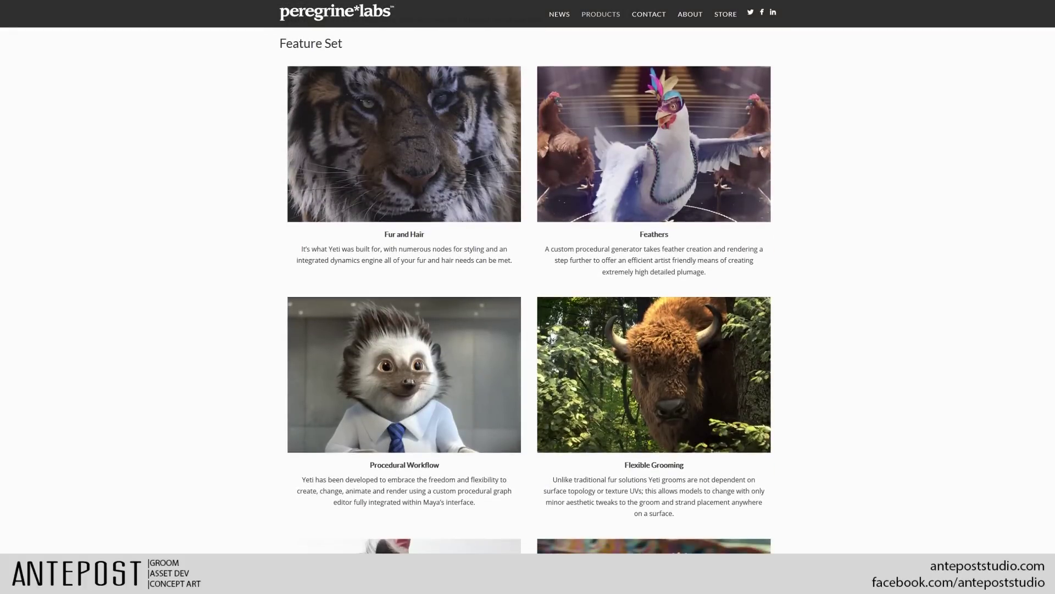
scroll(527, 291, down, 8)
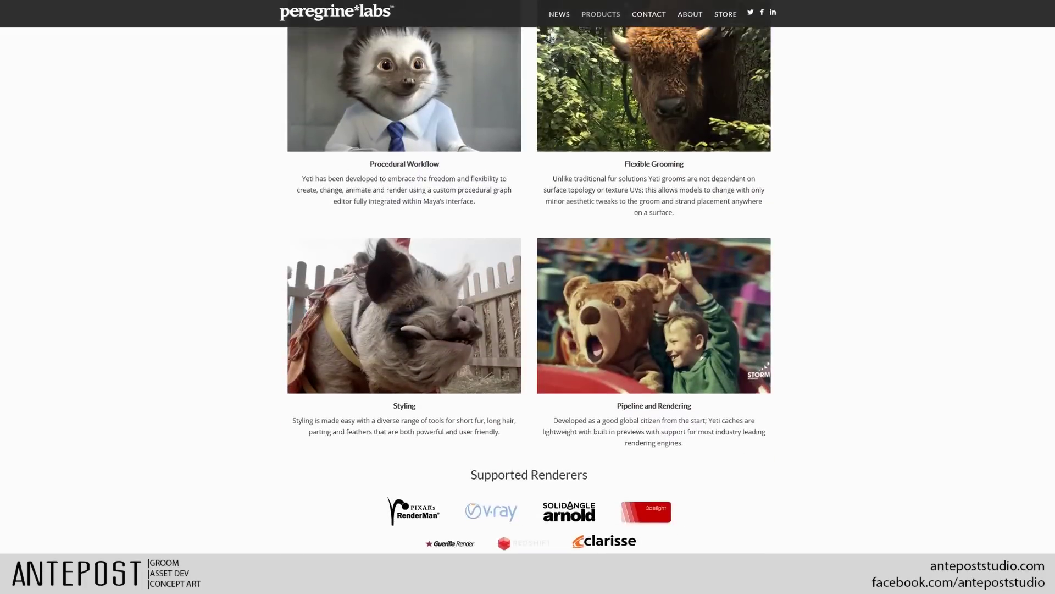
scroll(528, 290, up, 10)
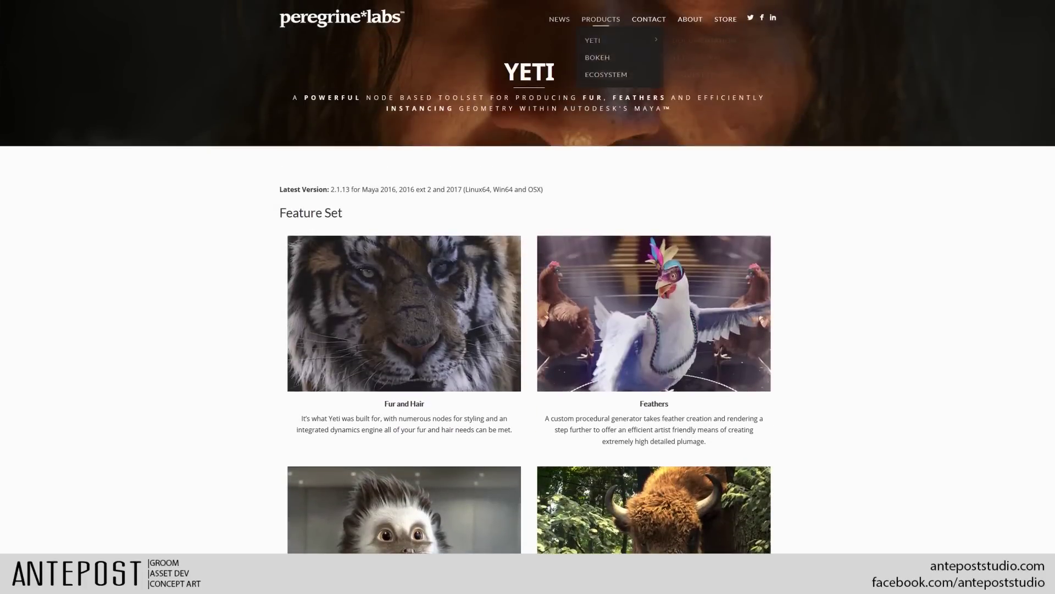
Step: Go to the NEWS page and read through its Yeti production articles
click(559, 21)
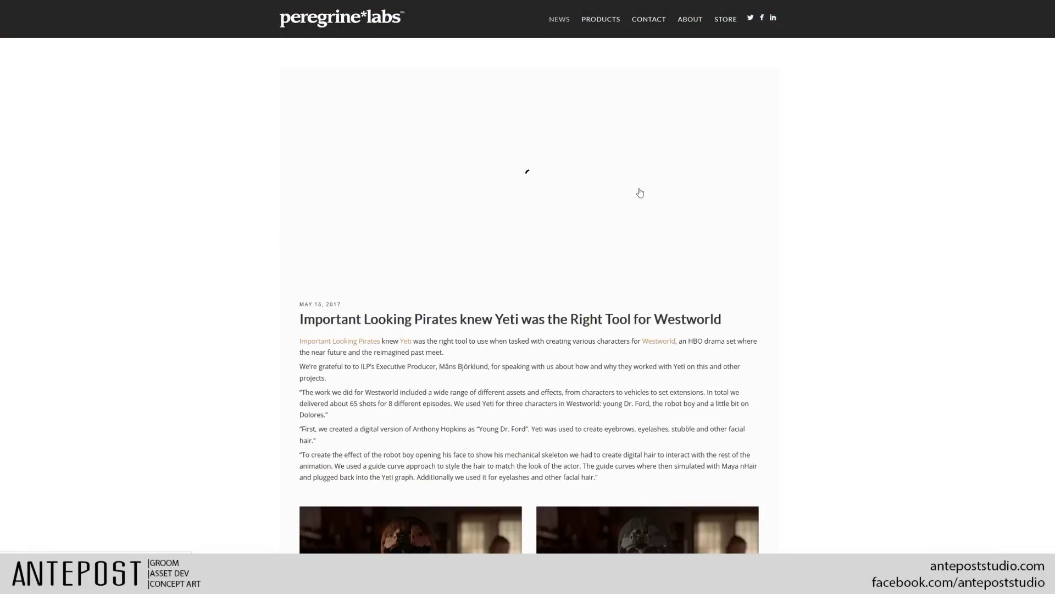
scroll(616, 192, down, 1)
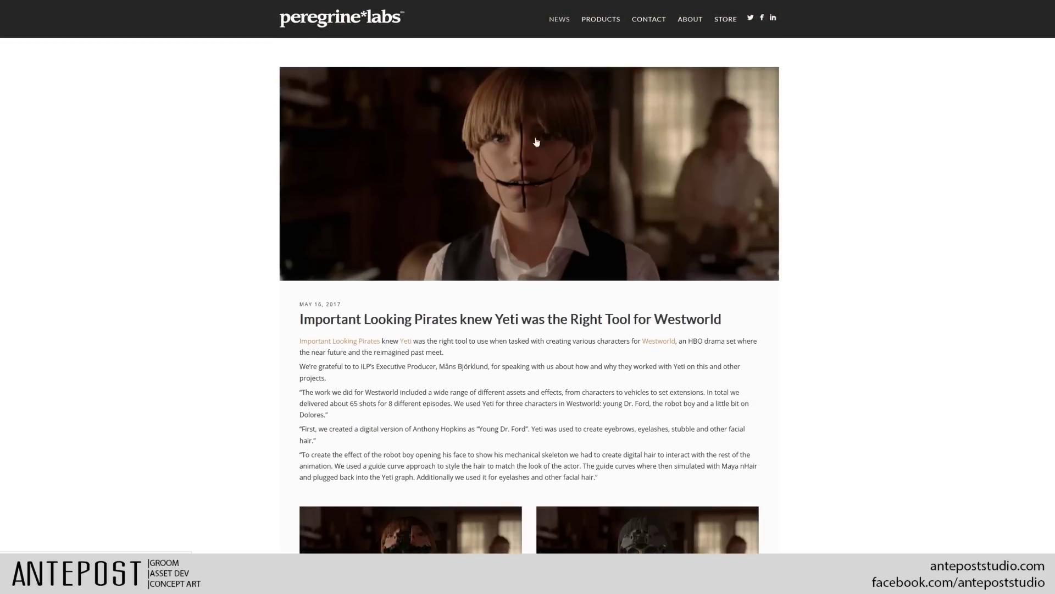
scroll(628, 286, down, 5)
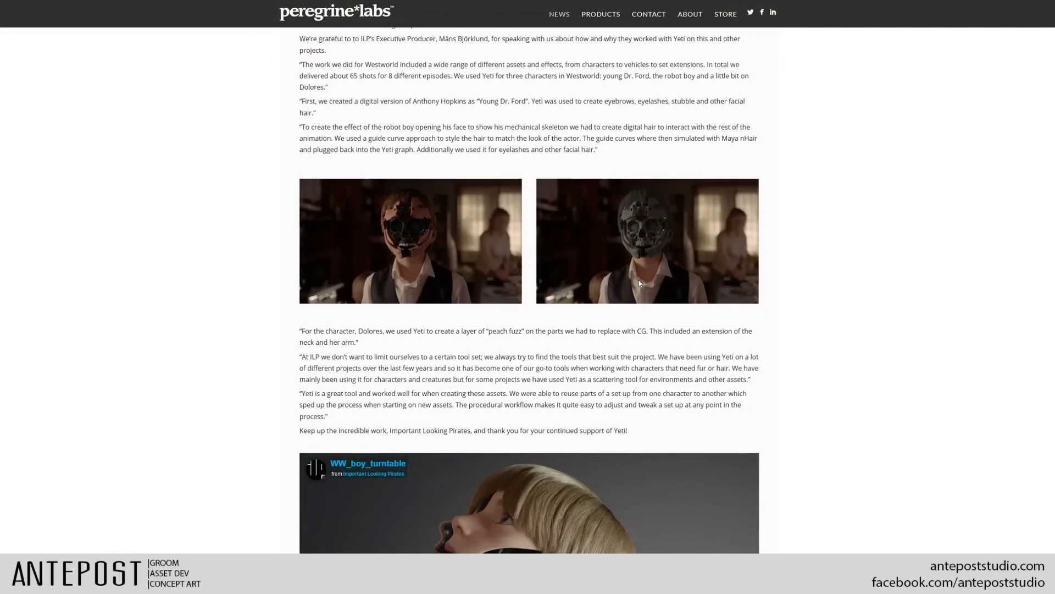
scroll(639, 279, down, 9)
scroll(639, 283, down, 3)
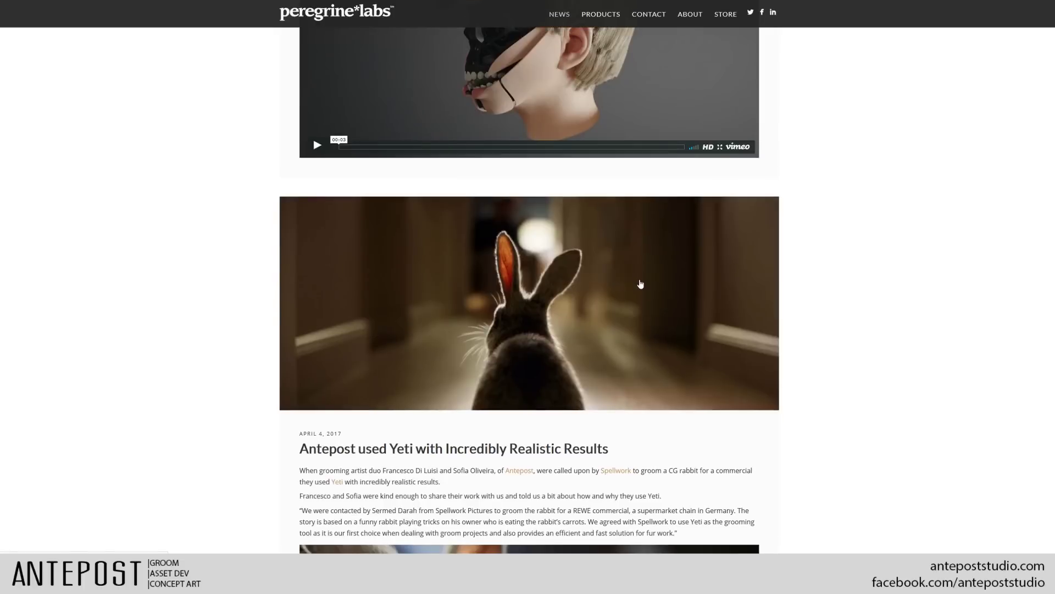
scroll(498, 166, down, 16)
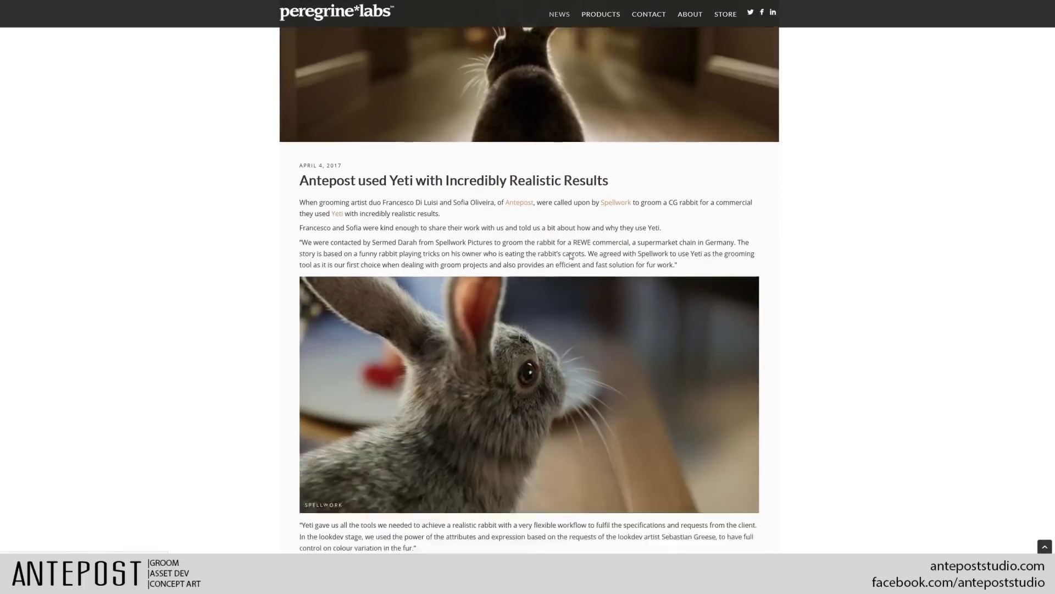
scroll(602, 249, down, 9)
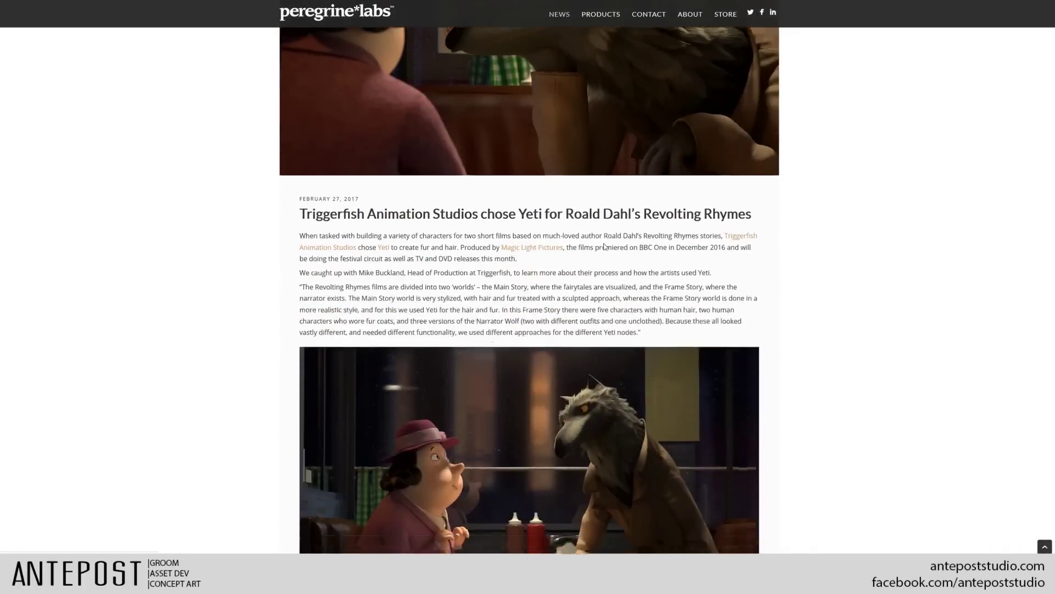
scroll(601, 246, down, 6)
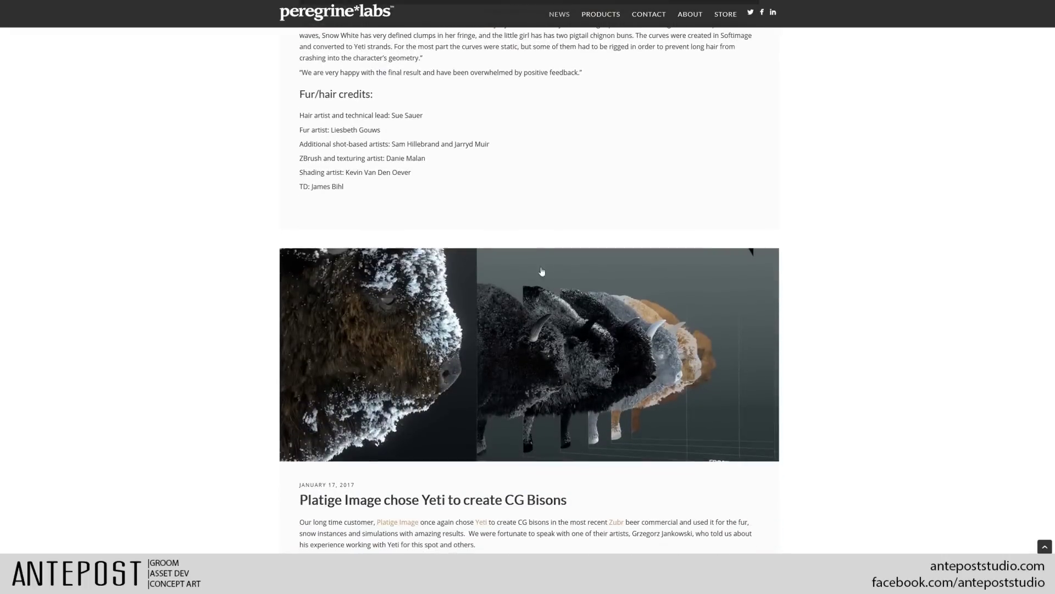
scroll(445, 352, down, 2)
scroll(415, 355, down, 10)
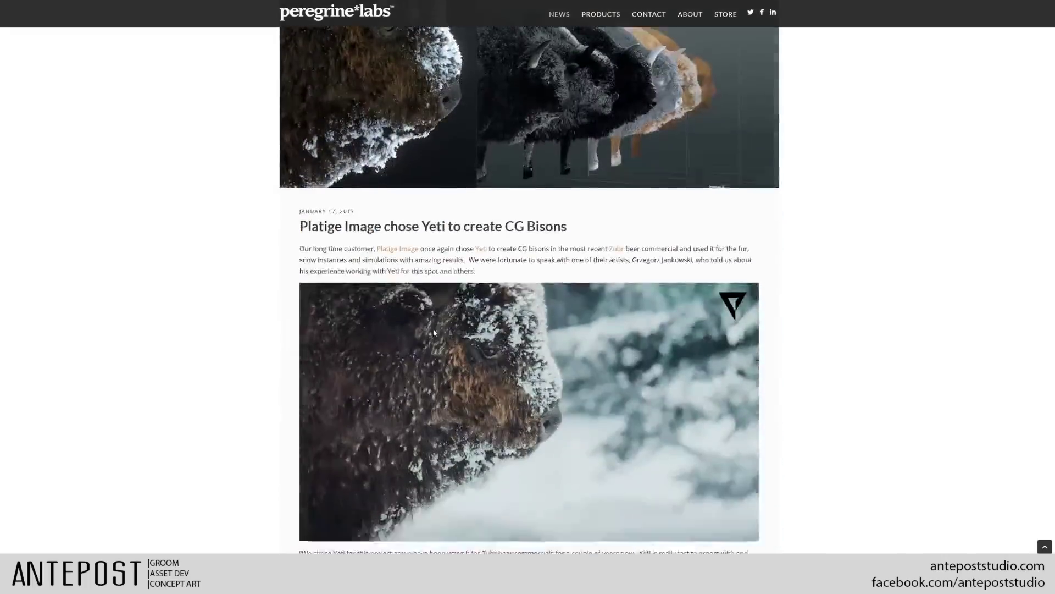
scroll(450, 320, down, 15)
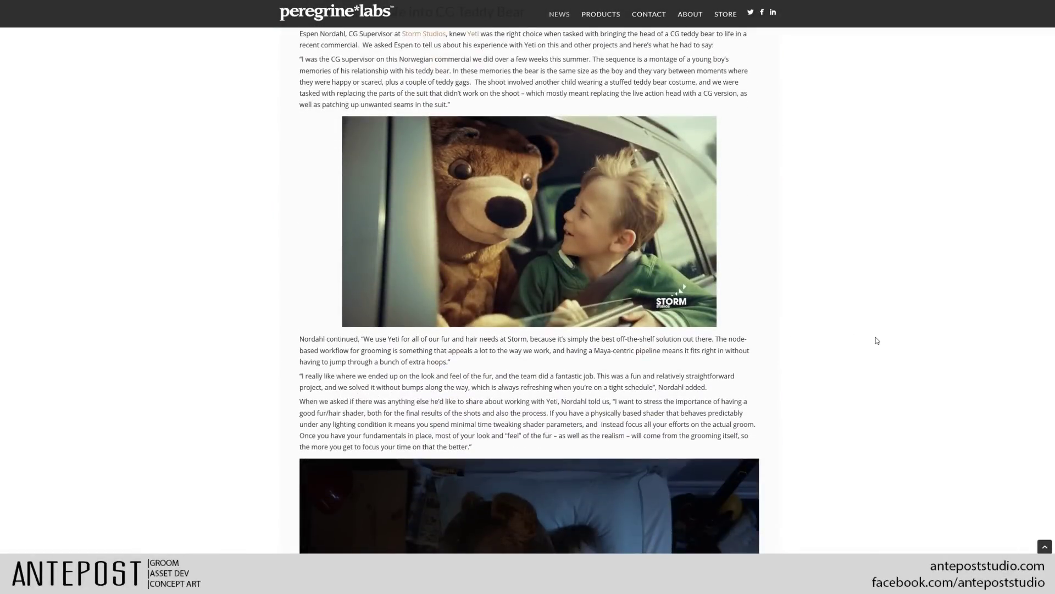
scroll(876, 340, down, 6)
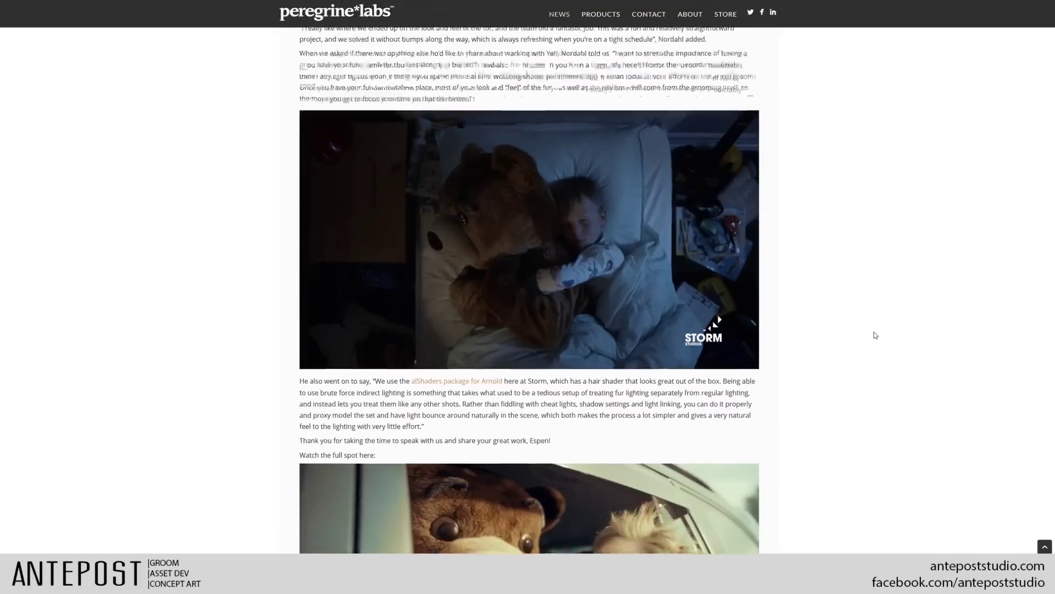
scroll(875, 335, down, 4)
scroll(872, 331, down, 2)
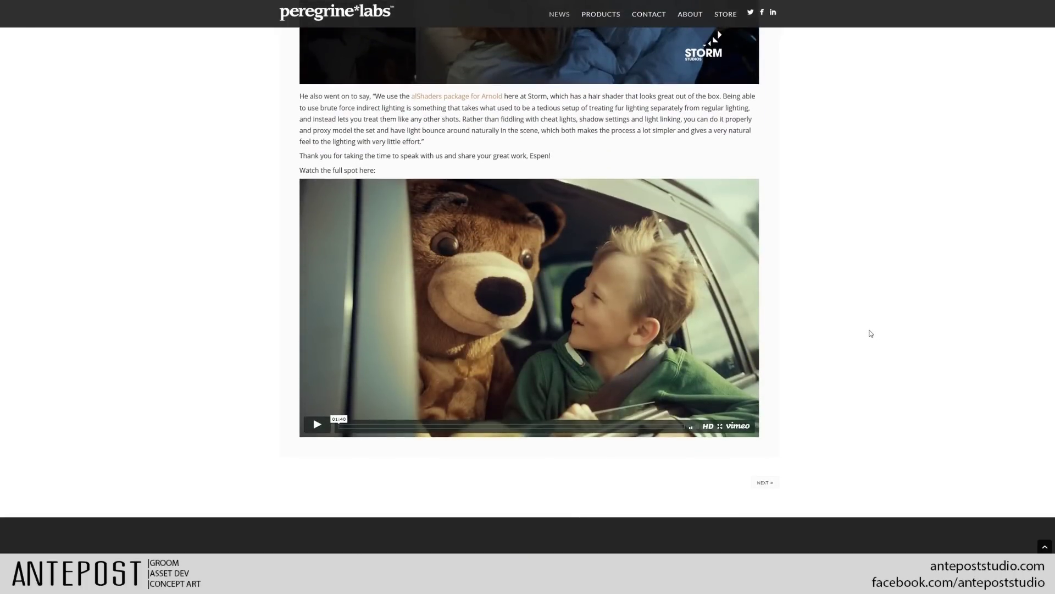
scroll(868, 319, up, 15)
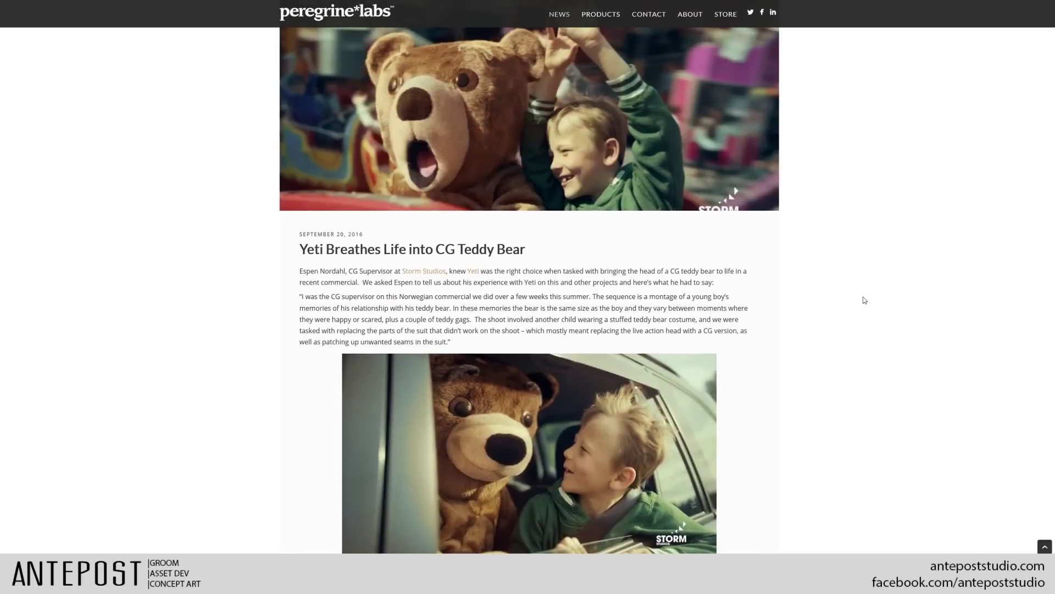
scroll(865, 300, up, 20)
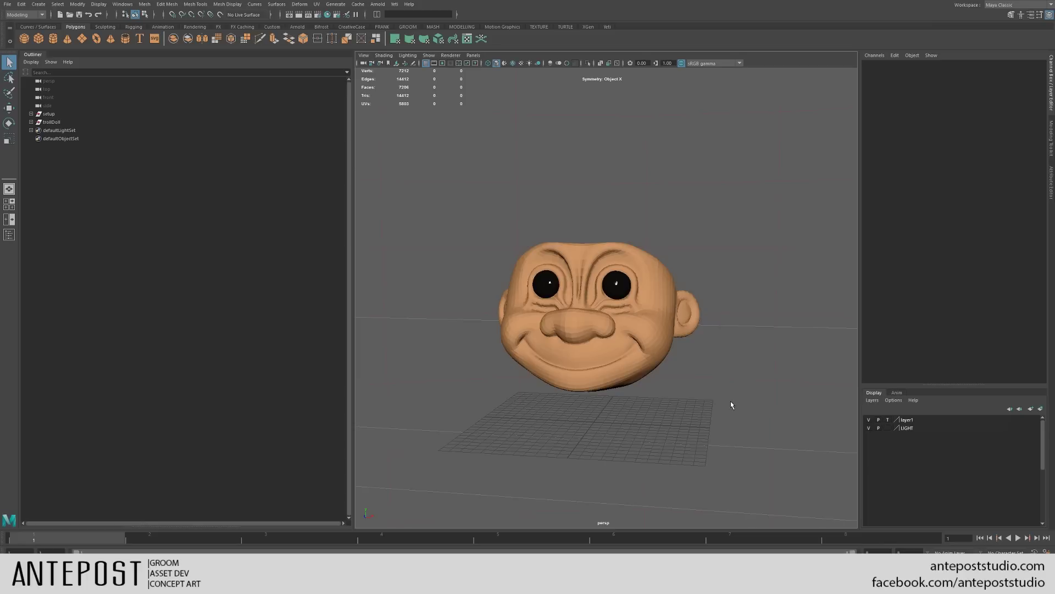
alt+drag(664, 405, 675, 376)
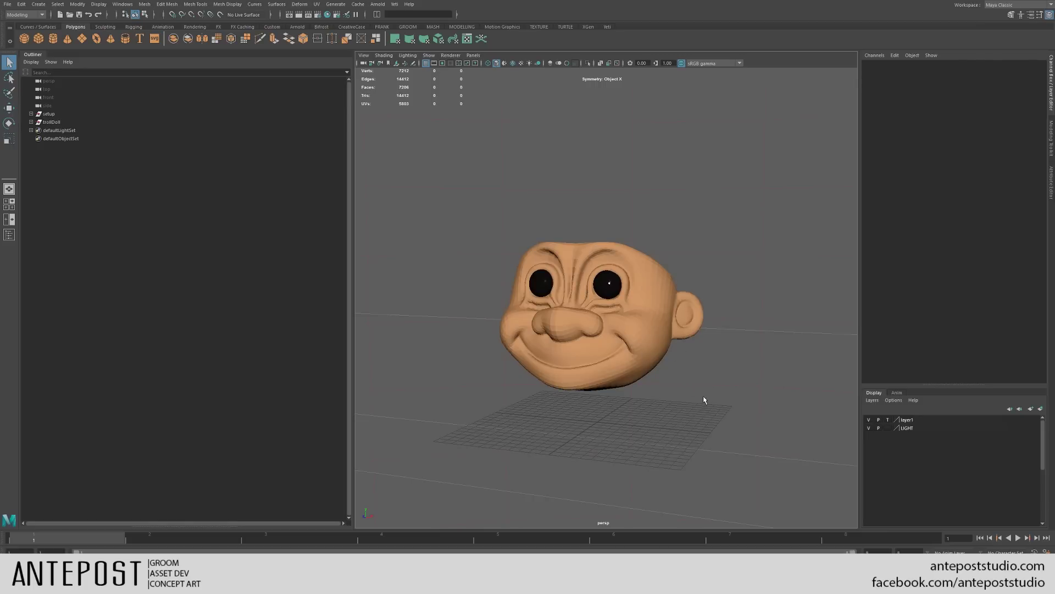
alt+drag(705, 399, 739, 397)
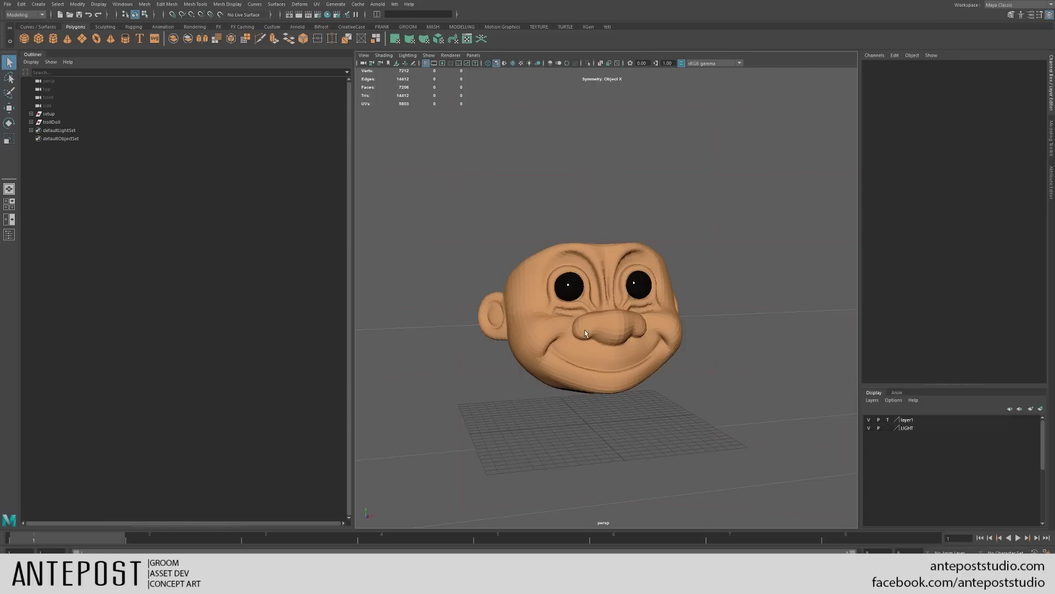
Step: Inspect head_GEO's UV layout in the UV Editor, then close the editor
click(321, 5)
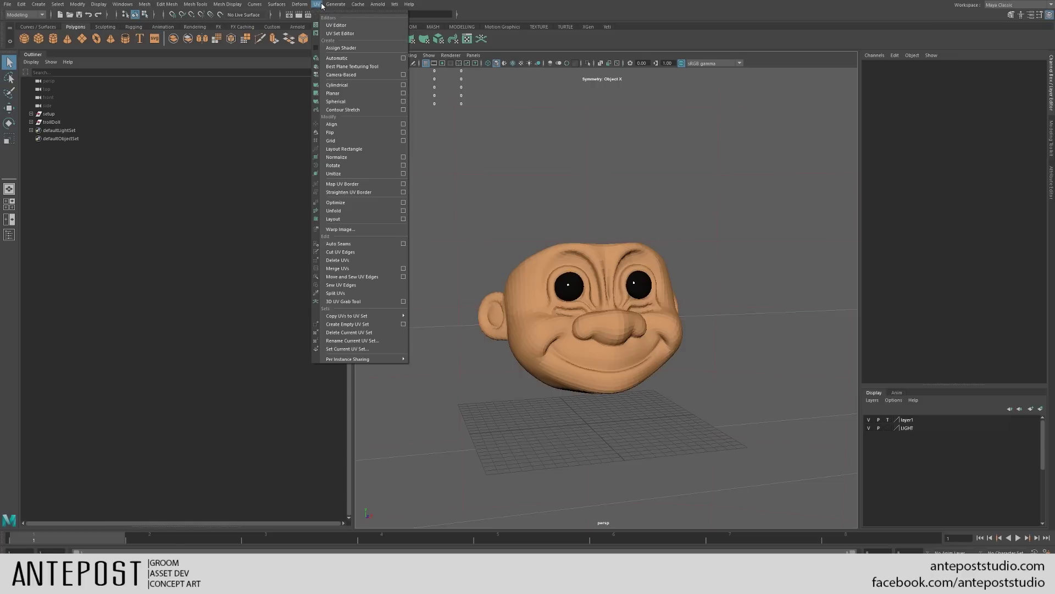
click(331, 27)
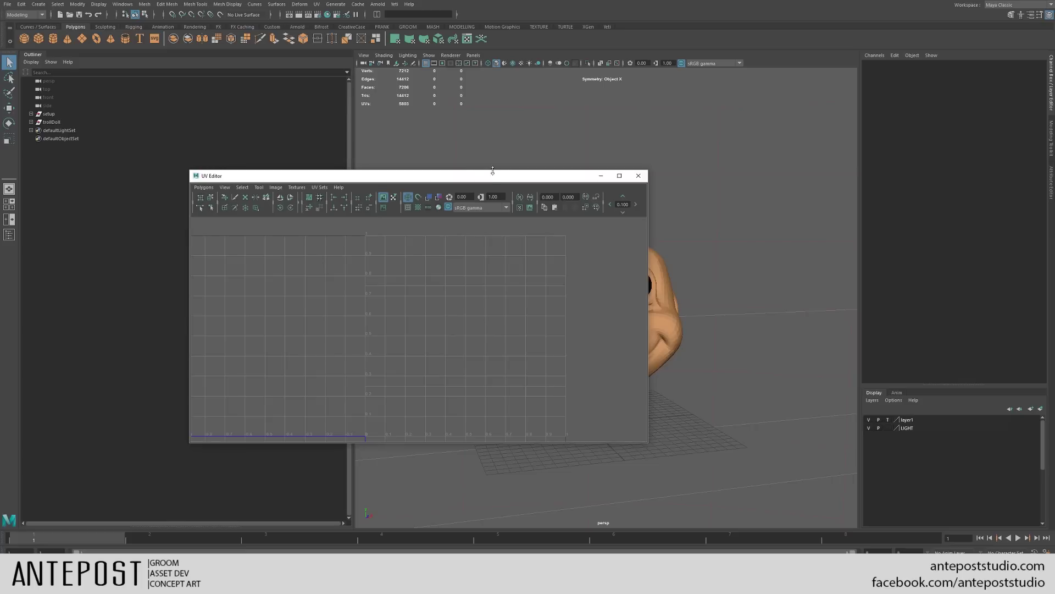
drag(491, 175, 312, 107)
click(615, 271)
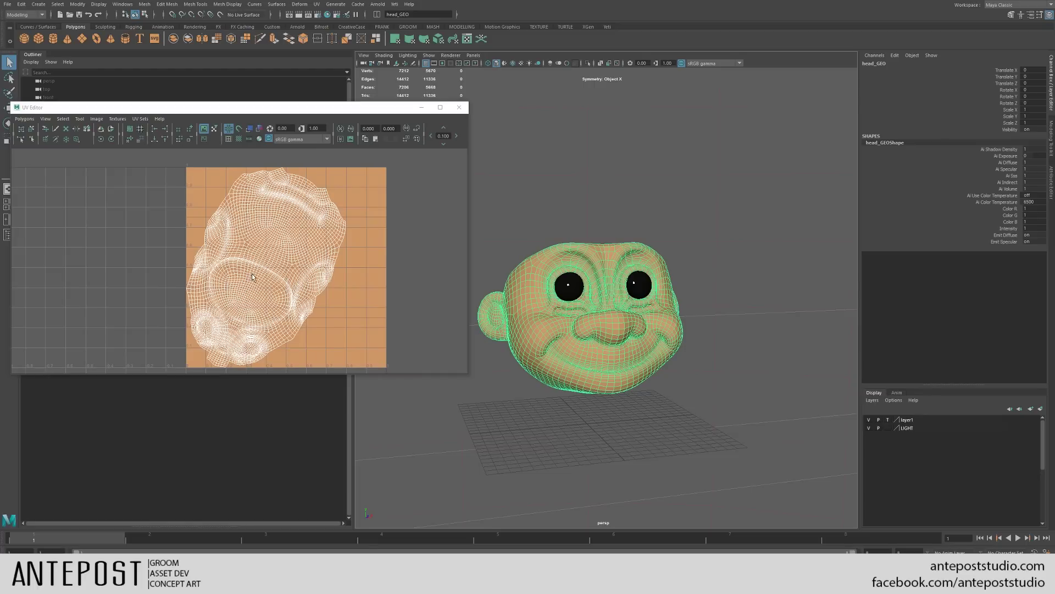
click(456, 112)
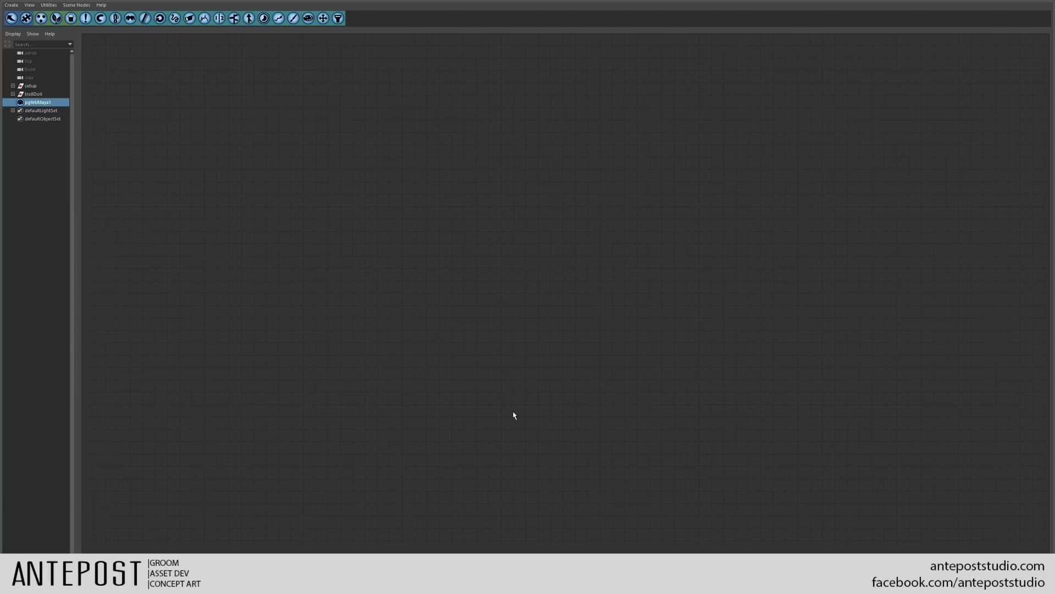
Step: Add a chained import0, scatter0 and grow0 node to the Yeti graph
click(11, 18)
click(47, 22)
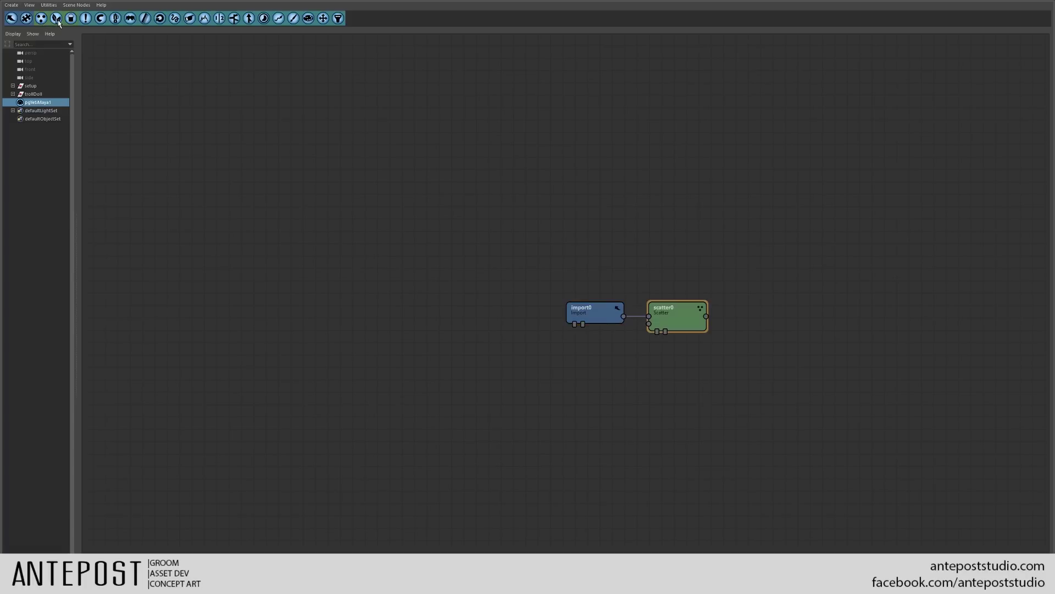
click(56, 22)
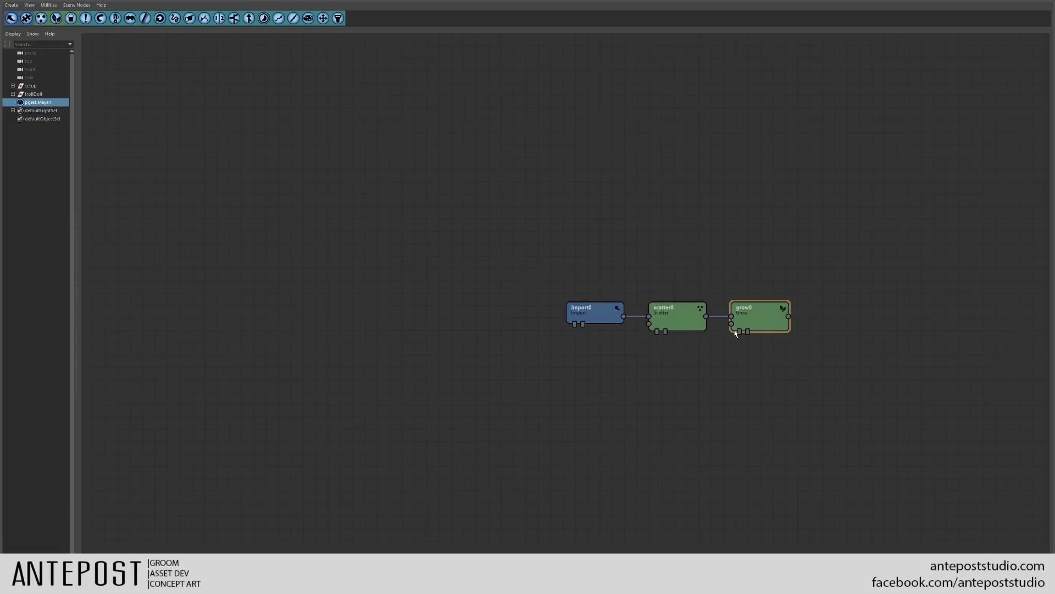
Step: Review grow0's settings, browse the Create node list, then dismiss it
click(676, 319)
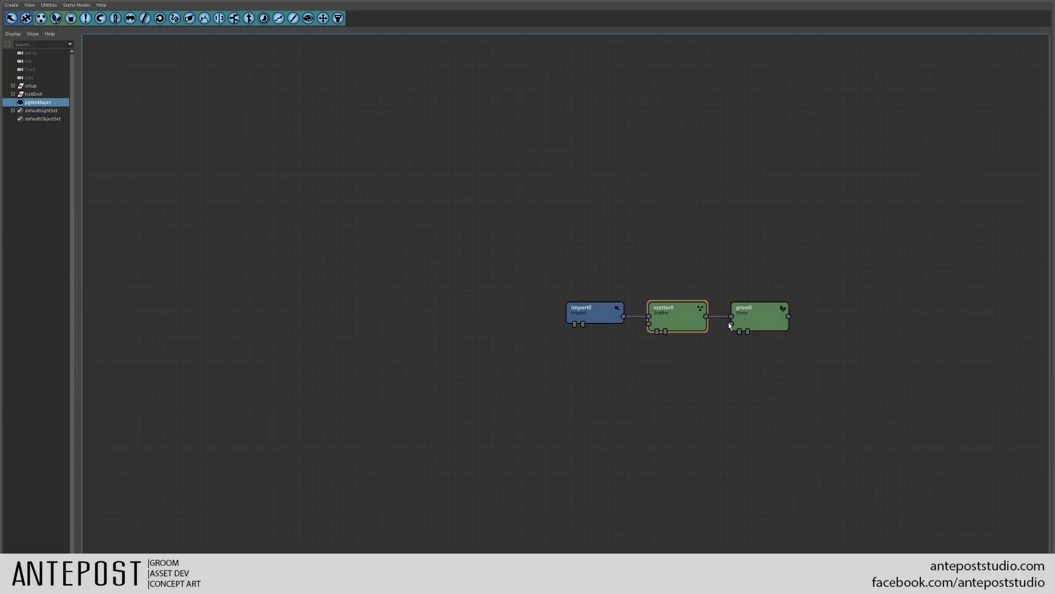
double_click(770, 316)
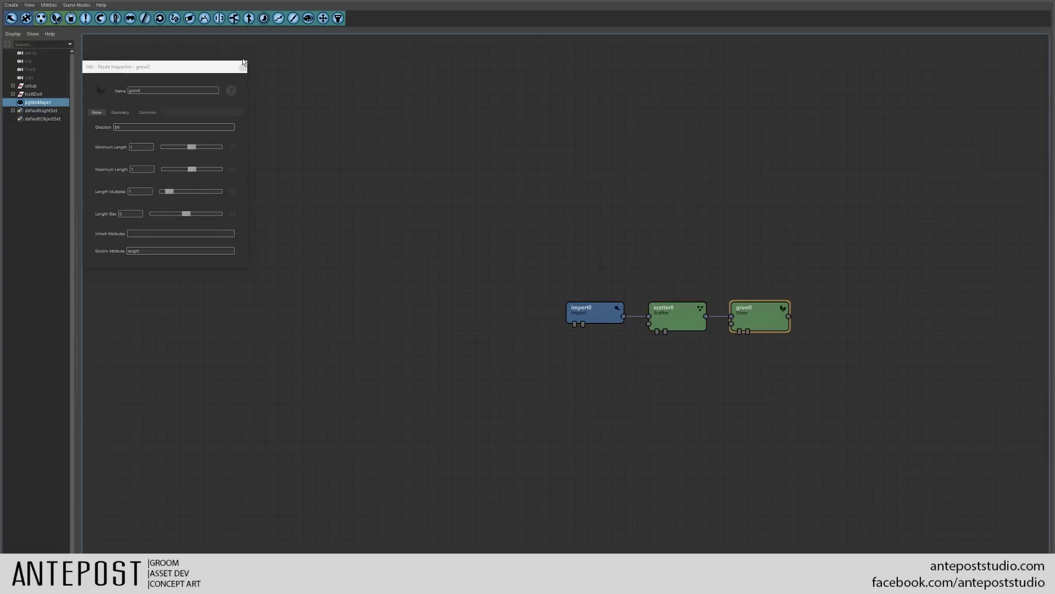
click(243, 67)
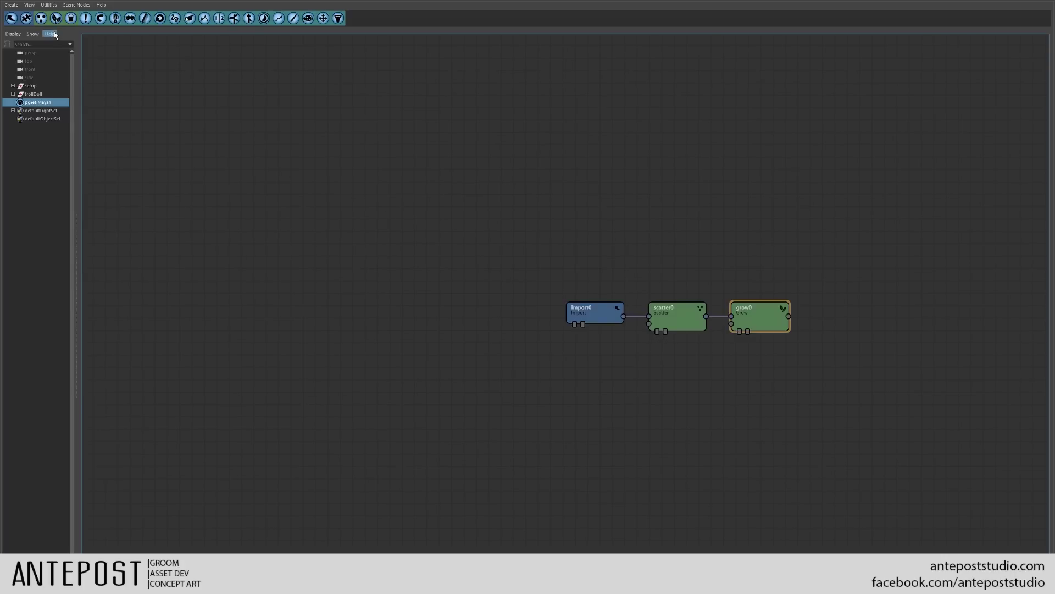
click(11, 5)
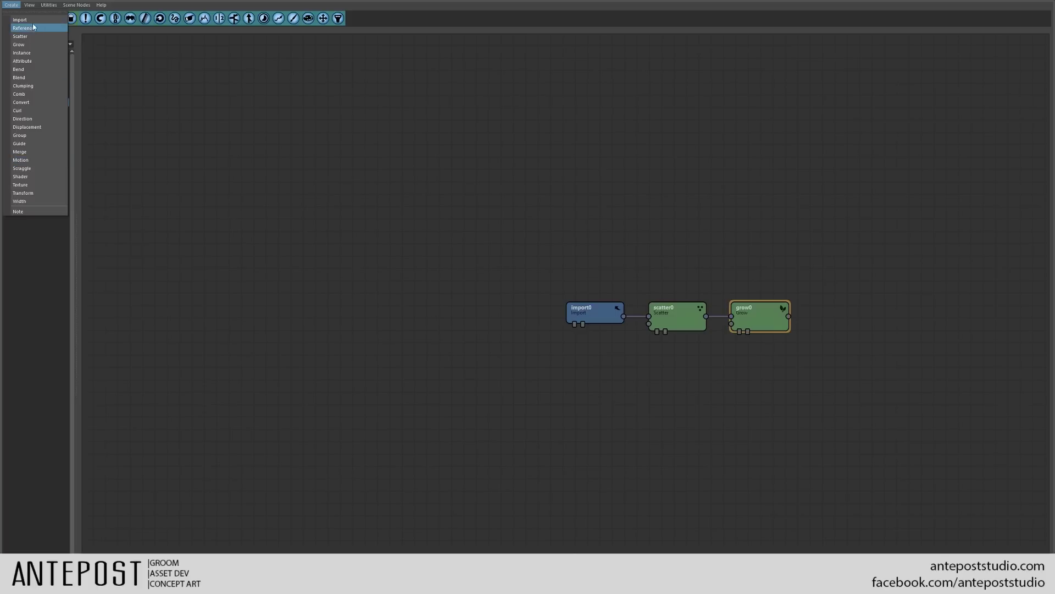
click(508, 223)
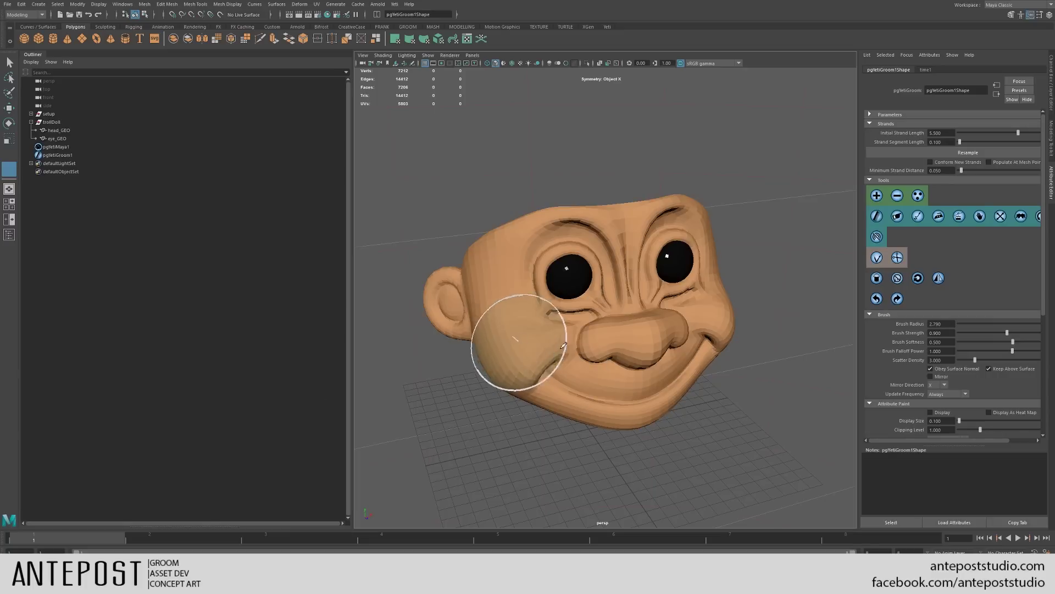
Step: Plant guide strands on the head top with Add Strands at brush radius 0.8, and inspect them
mouse_move(513, 336)
alt+mouse_down()
mouse_move(671, 370)
mouse_move(709, 351)
alt+mouse_up()
click(877, 216)
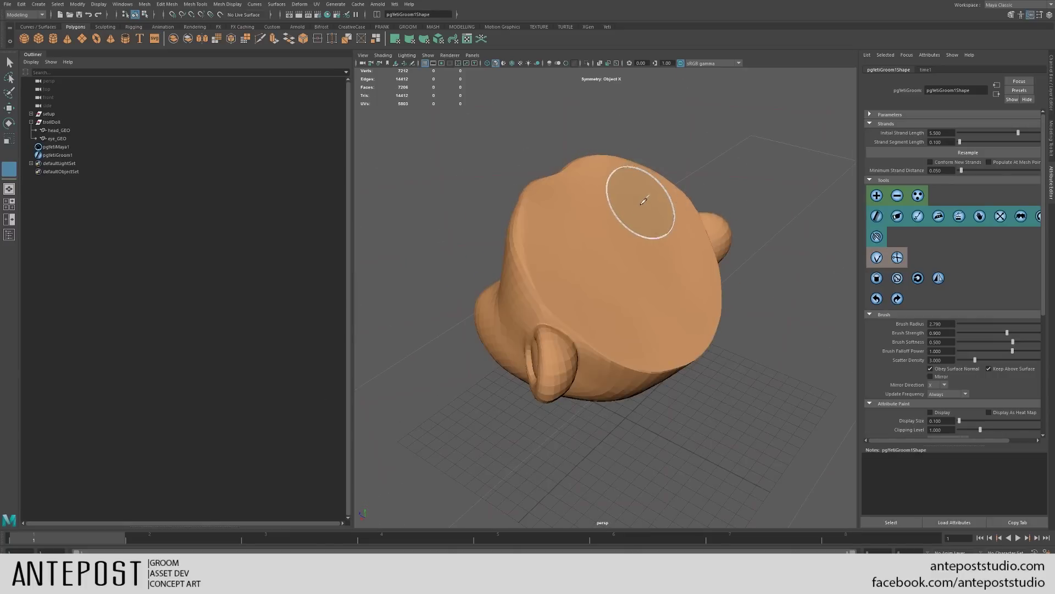
drag(632, 193, 573, 239)
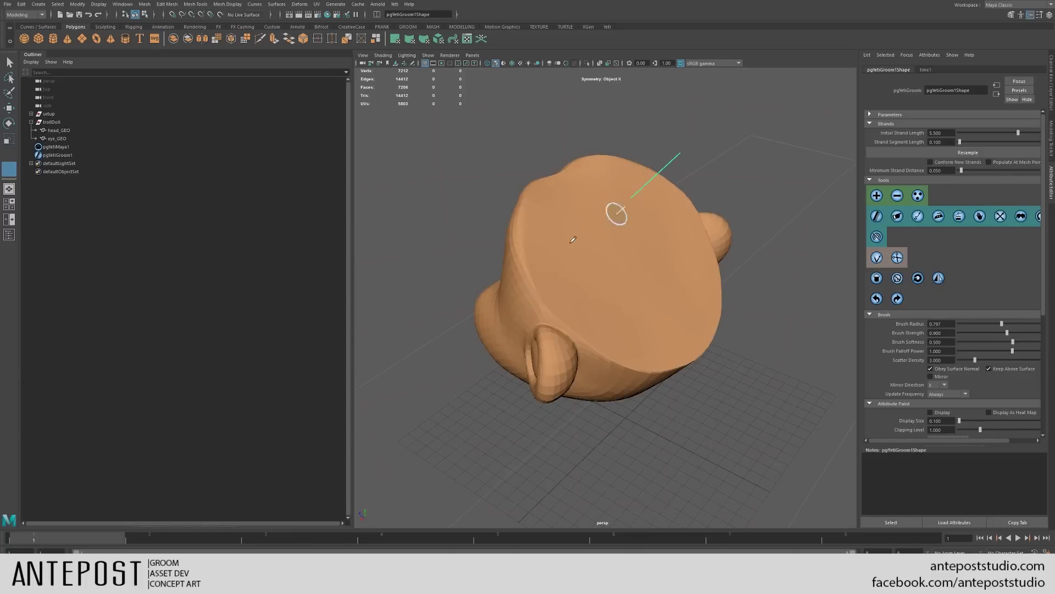
click(679, 258)
mouse_move(664, 301)
alt+mouse_down()
mouse_move(612, 281)
mouse_move(726, 252)
mouse_move(726, 270)
mouse_move(760, 262)
mouse_move(681, 207)
mouse_move(687, 218)
mouse_move(647, 229)
mouse_move(572, 219)
mouse_move(553, 308)
mouse_move(570, 314)
mouse_move(606, 372)
mouse_move(588, 341)
mouse_move(631, 353)
mouse_move(593, 341)
alt+mouse_up()
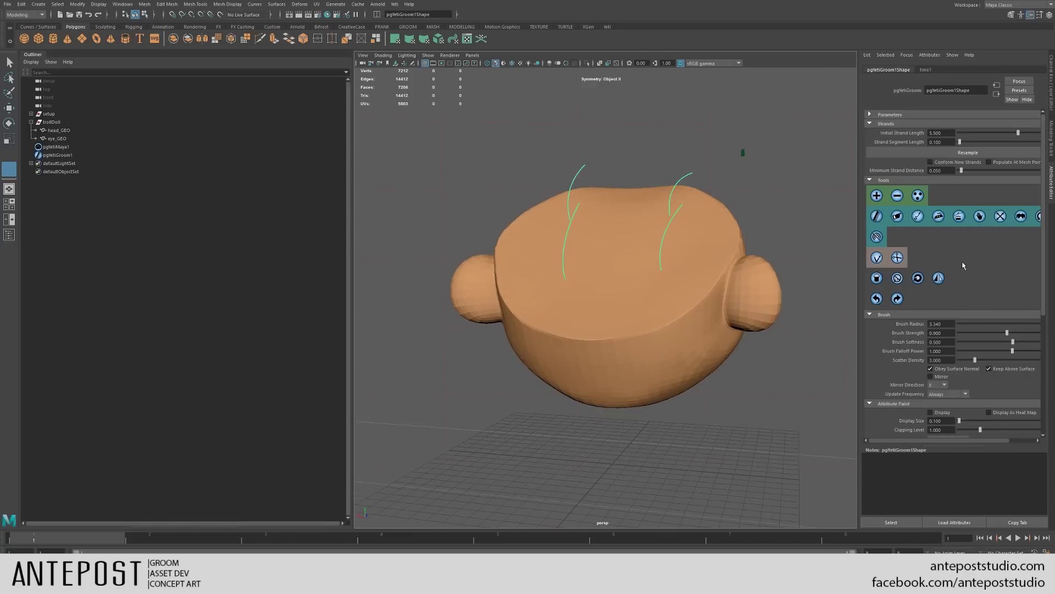
mouse_move(743, 262)
alt+mouse_down()
mouse_move(608, 285)
mouse_move(654, 288)
mouse_move(572, 264)
mouse_move(482, 273)
mouse_move(517, 300)
alt+mouse_up()
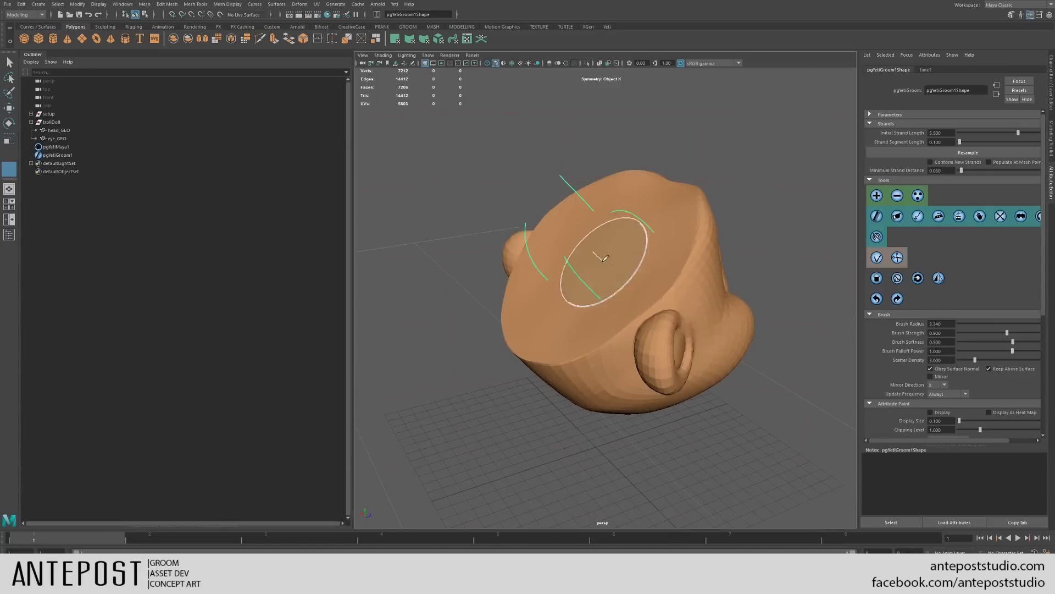
scroll(628, 304, up, 5)
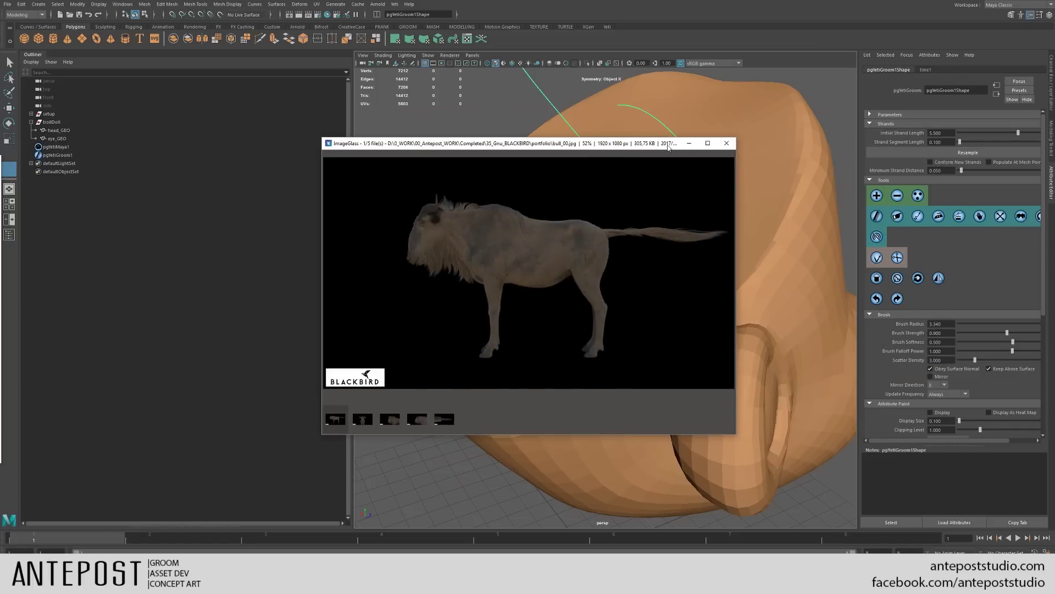
Step: Maximize the wildebeest render in ImageGlass and zoom it to fill the screen
click(708, 143)
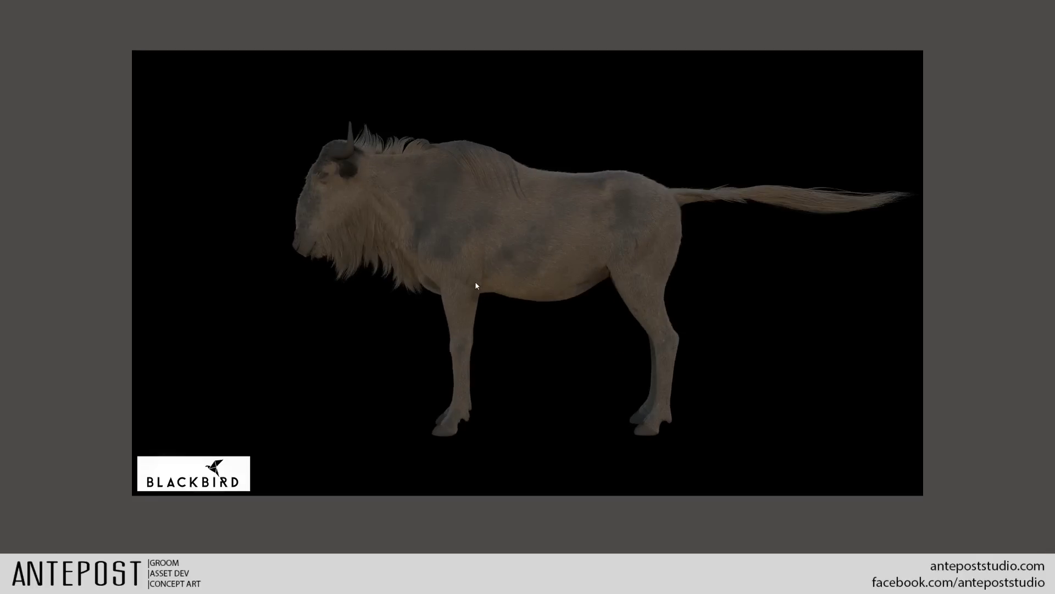
scroll(302, 381, up, 5)
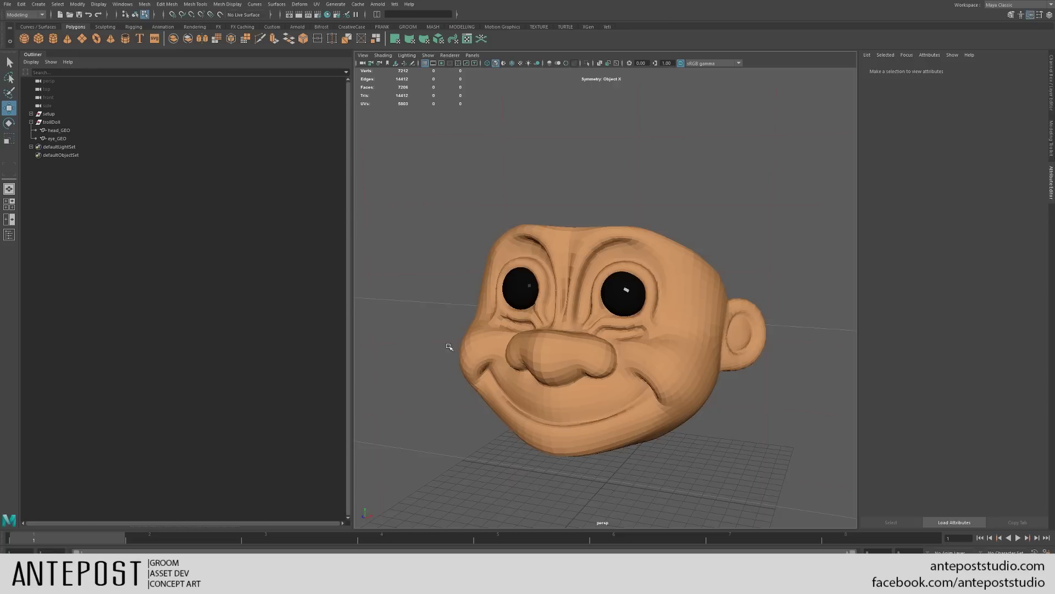
Step: Create a Yeti node on head_GEO via Create Yeti Node On Mesh and select pgYetiMaya1
click(59, 130)
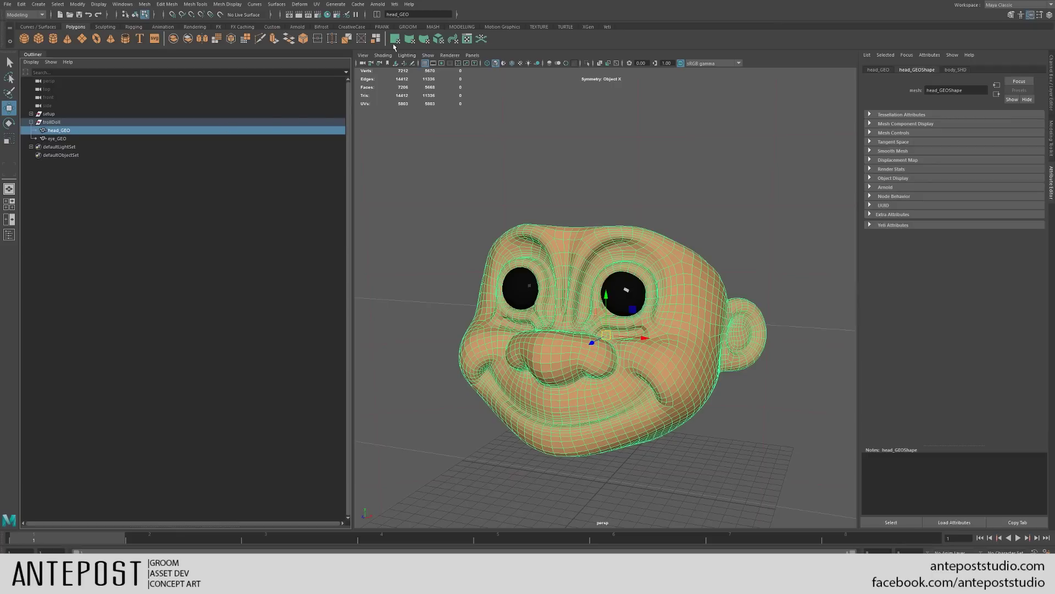
click(394, 4)
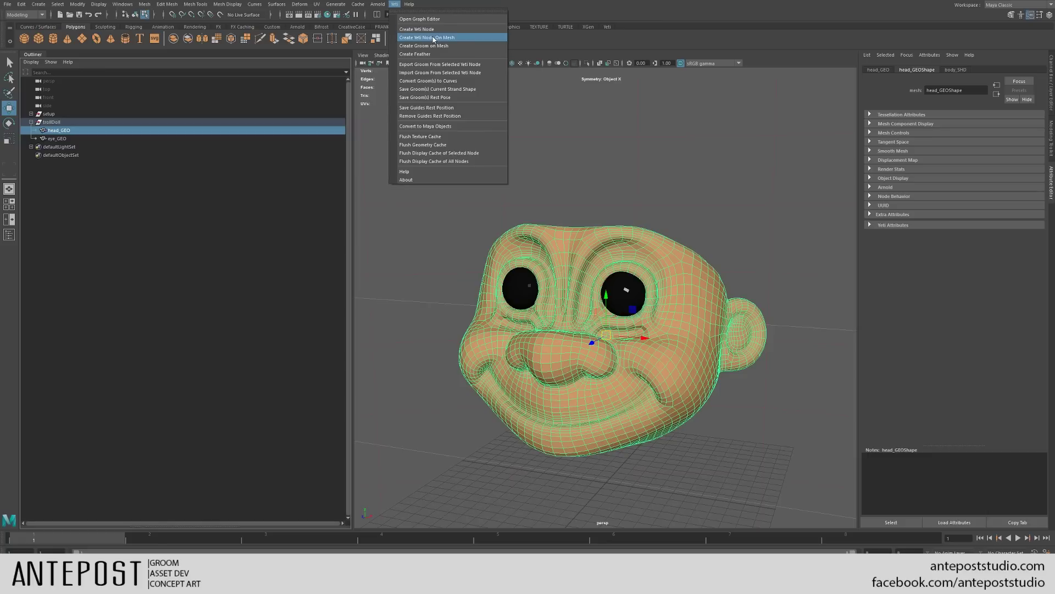
click(433, 38)
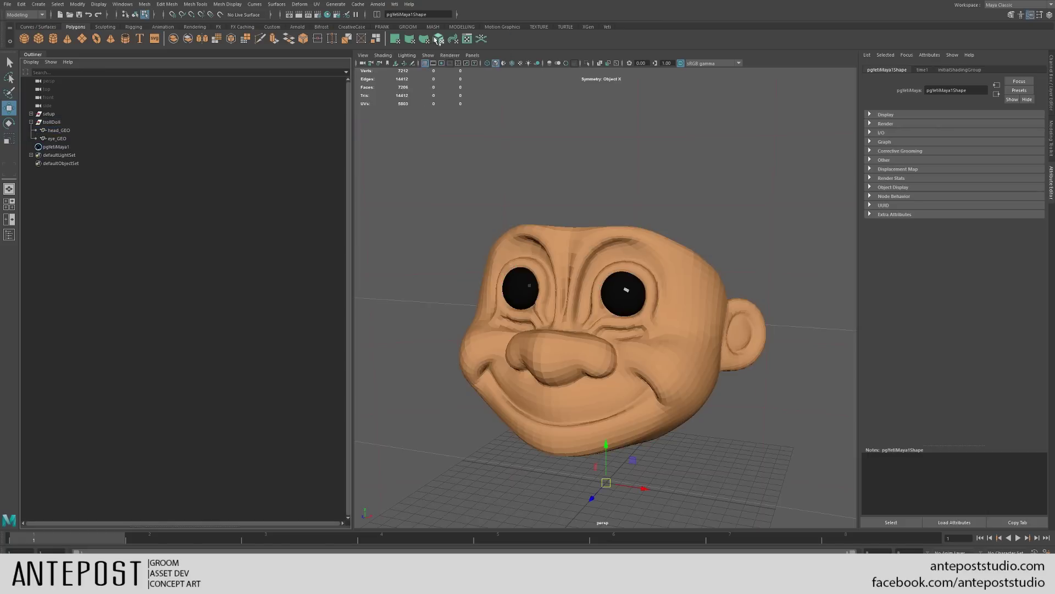
click(62, 147)
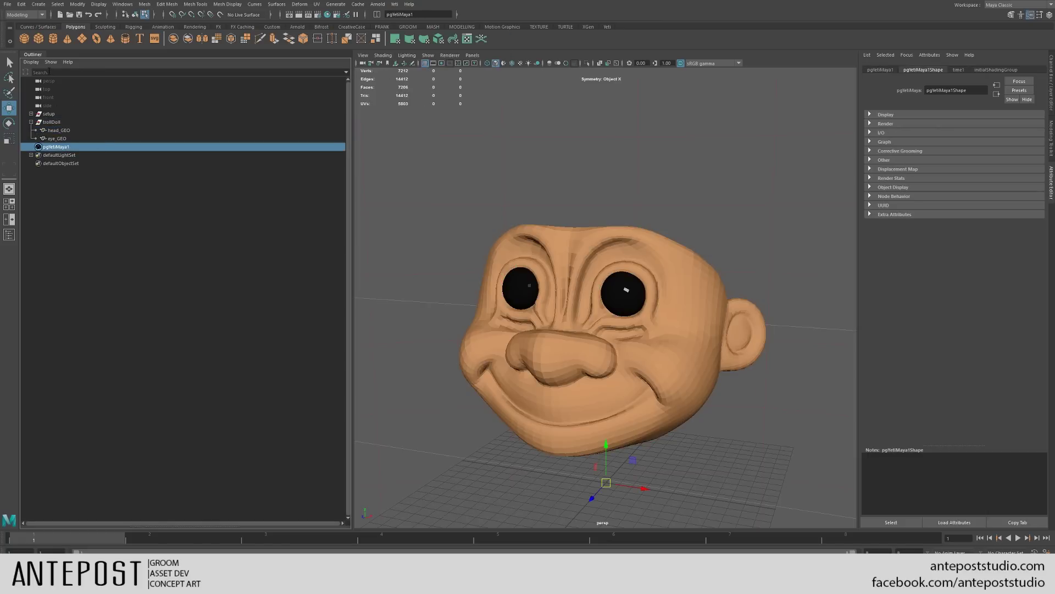
Step: Rename pgYetiMaya1 to trollDoll_yetiNode, then switch back to object selection with F8
double_click(60, 149)
text(trollDoll_yeti)
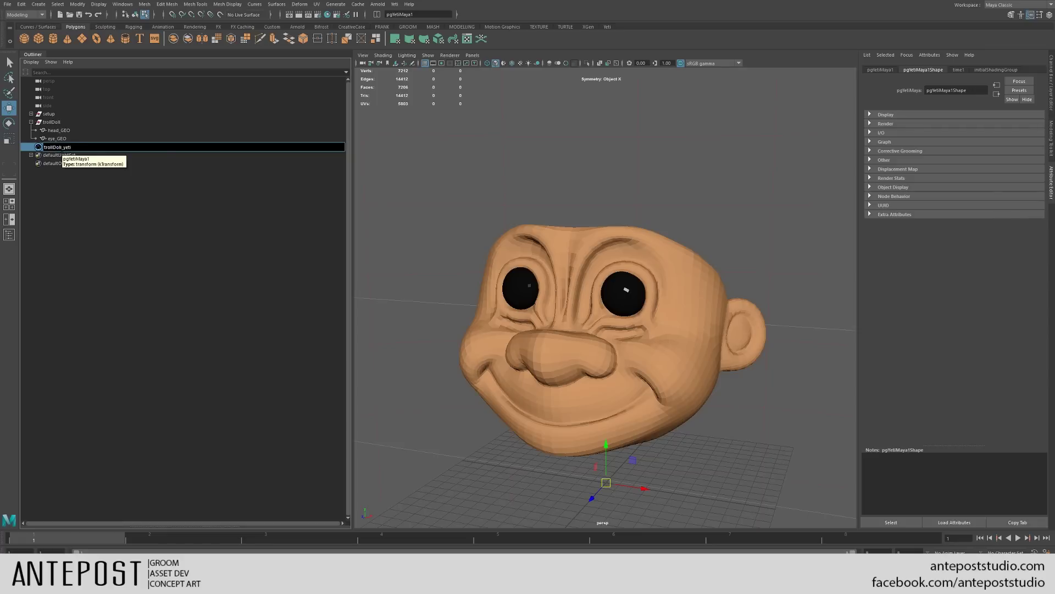
text(Node)
key(Return)
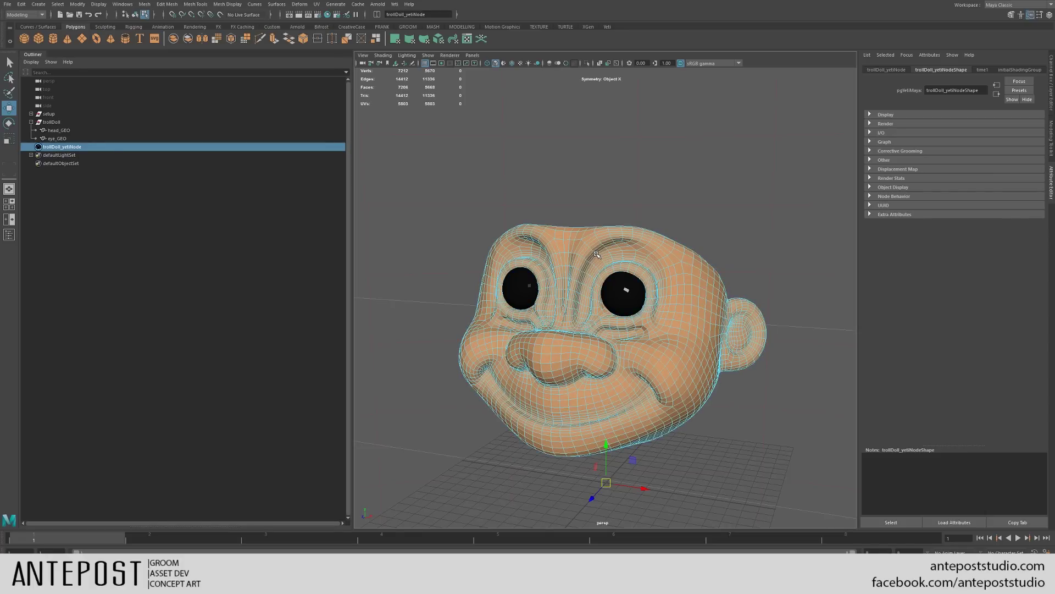
key(F8)
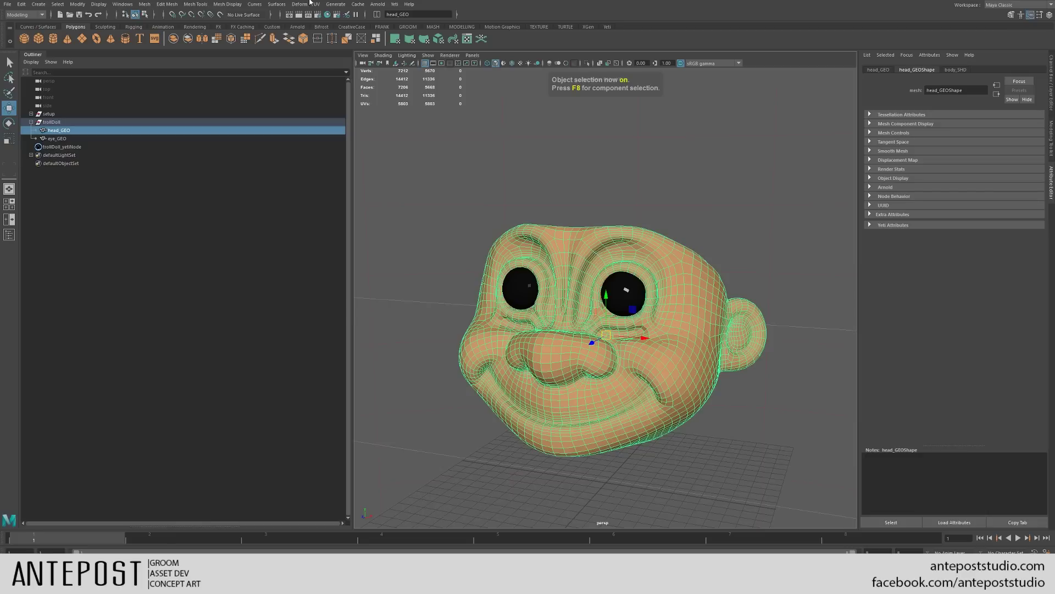
Step: Create a groom on the head mesh with Yeti > Create Groom on Mesh
click(377, 4)
mouse_move(409, 4)
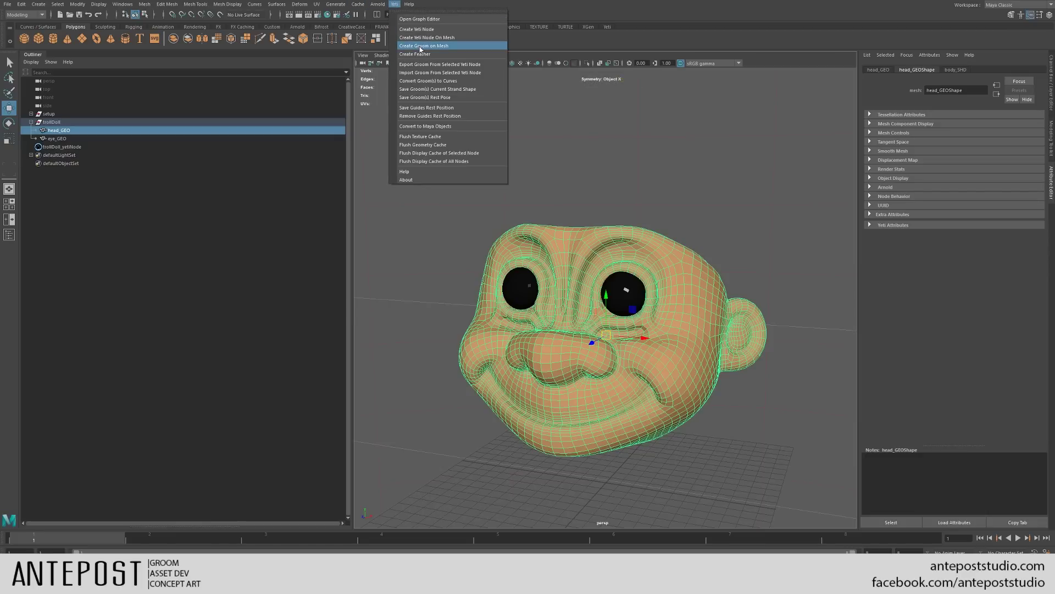
click(420, 46)
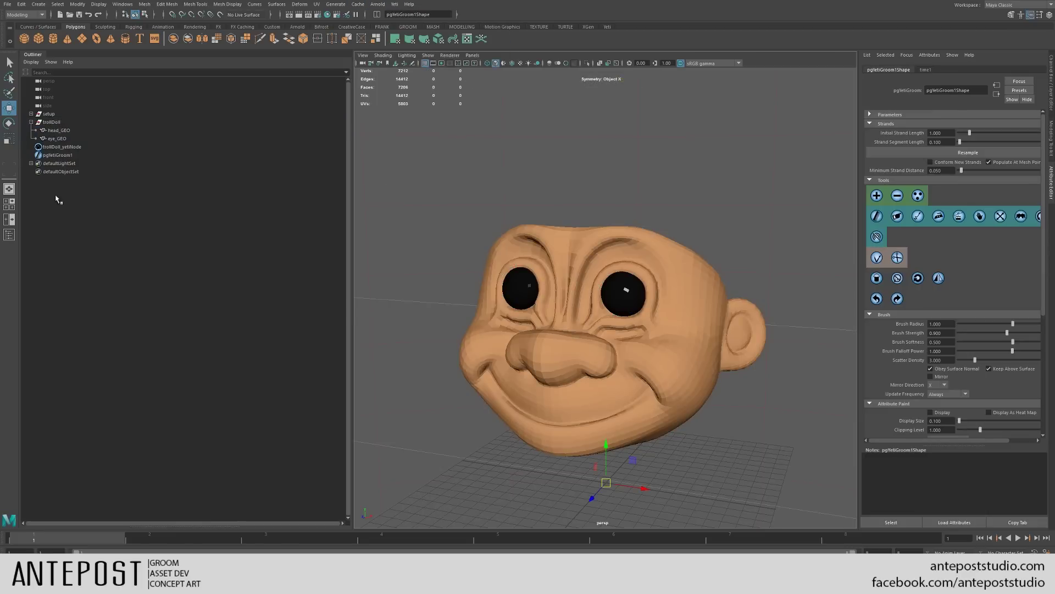
Step: Rename pgYetiGroom1 to hair_GROOM, then select trollDoll_yetiNode
double_click(64, 157)
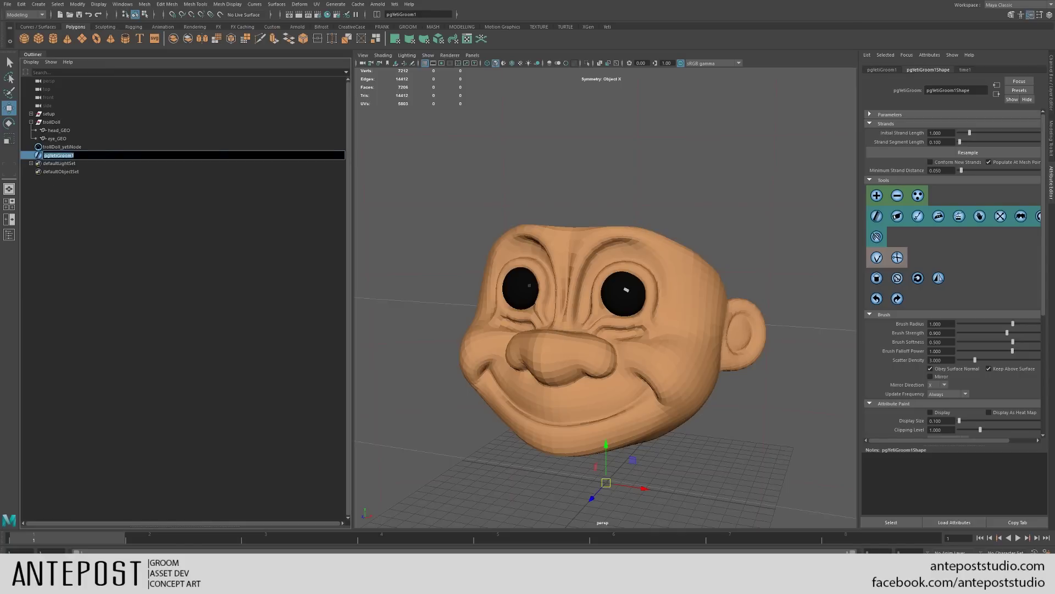
text(N)
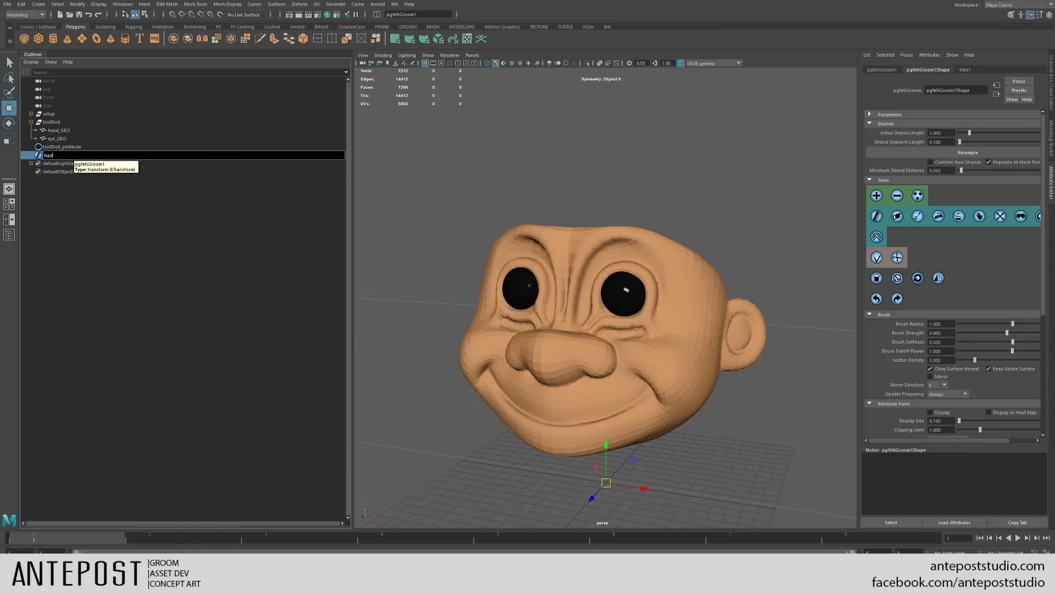
text(air_GROOM)
key(Return)
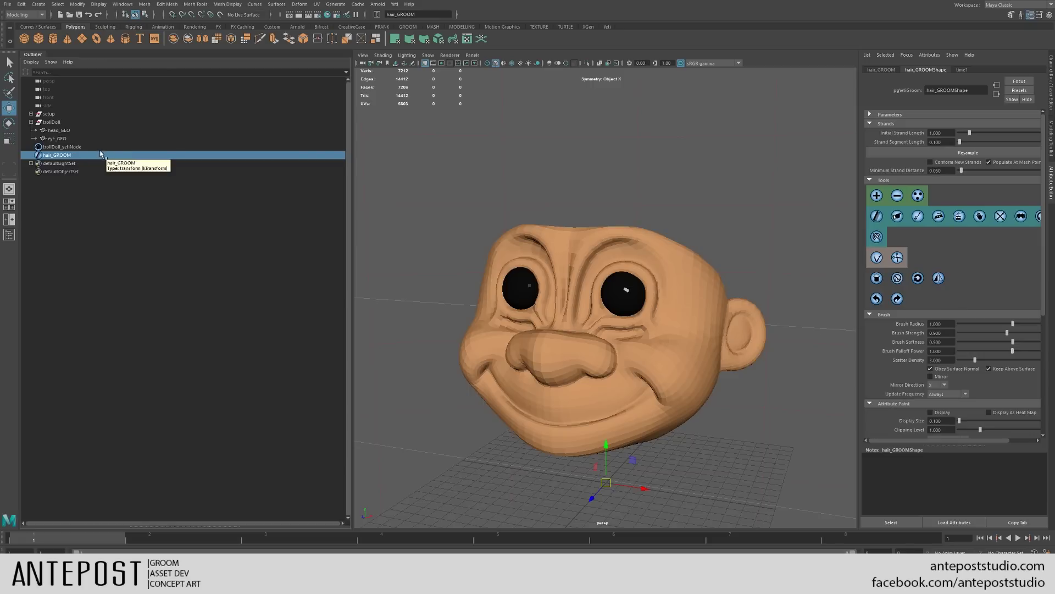
click(93, 148)
click(392, 3)
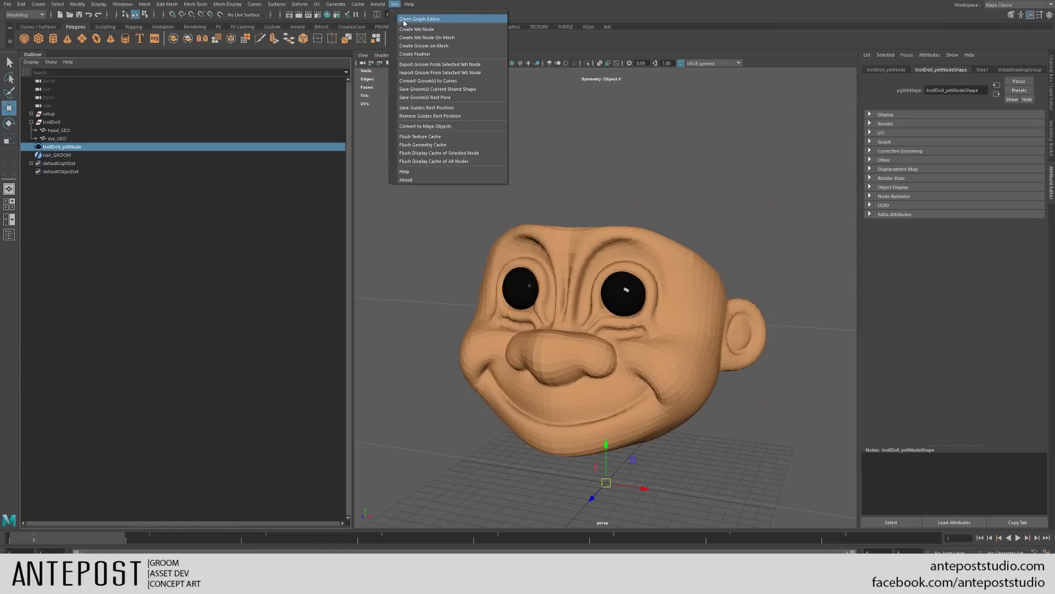
Step: Open trollDoll_yetiNode's Yeti Graph Editor and add an import0 node
click(404, 20)
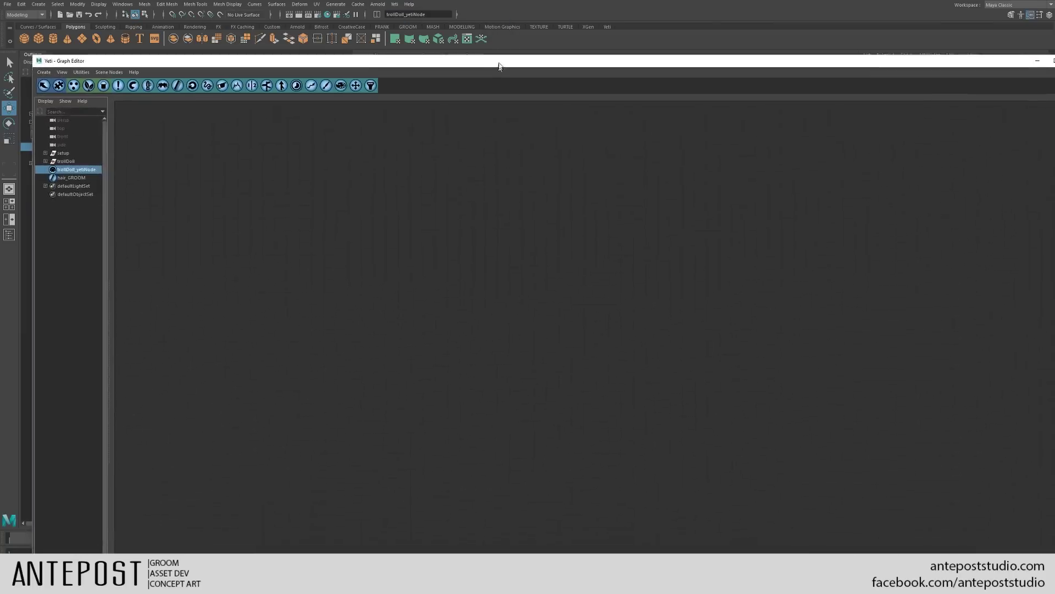
drag(500, 66, 455, 5)
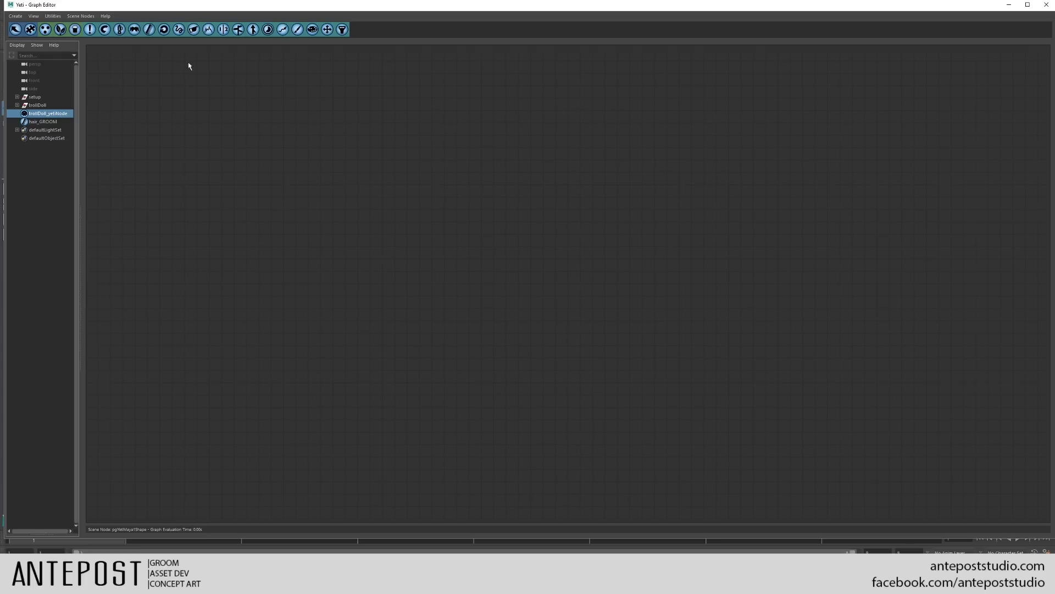
click(16, 30)
drag(564, 282, 436, 210)
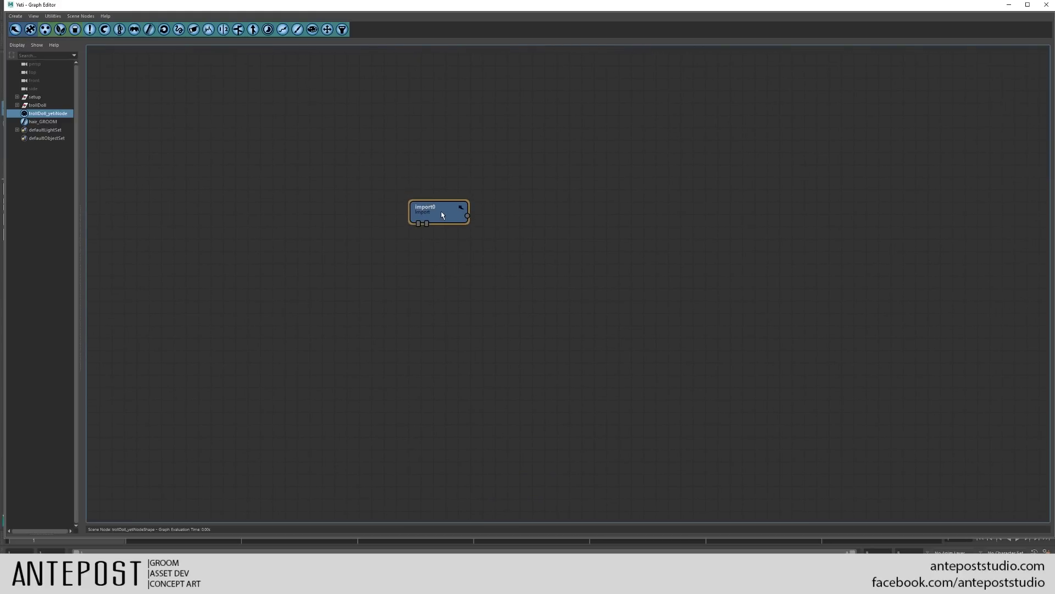
Step: Set import0 to import Geometry from head_GEOShape, then close its inspector
double_click(442, 214)
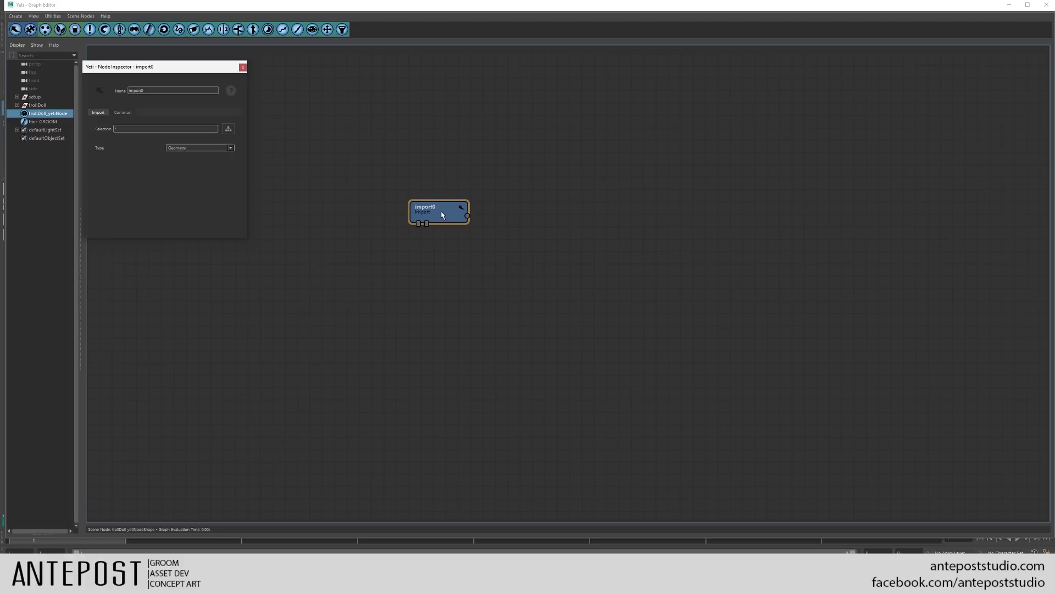
click(173, 147)
click(177, 146)
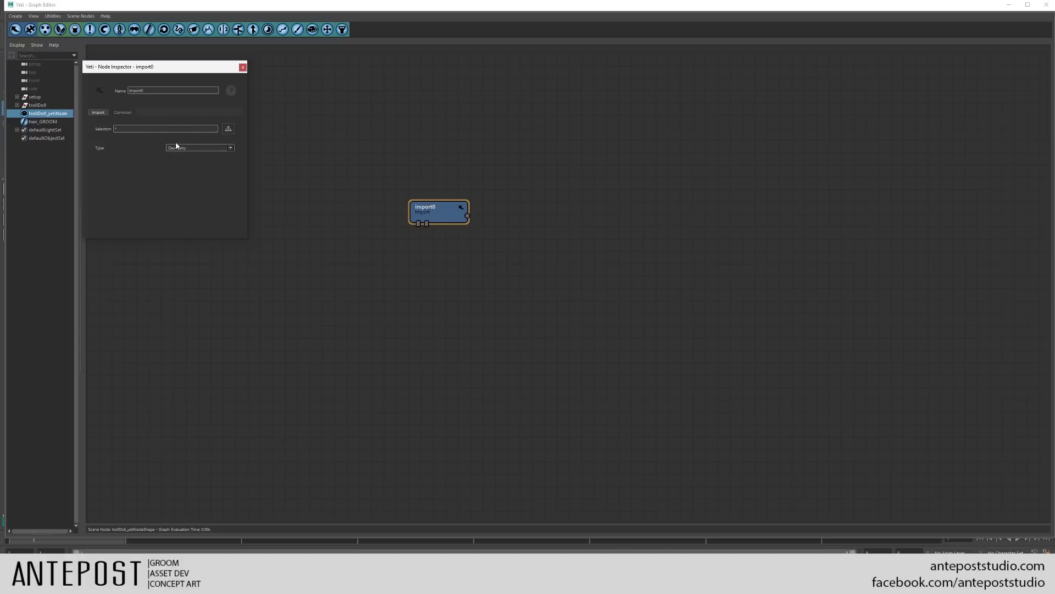
click(228, 130)
click(503, 243)
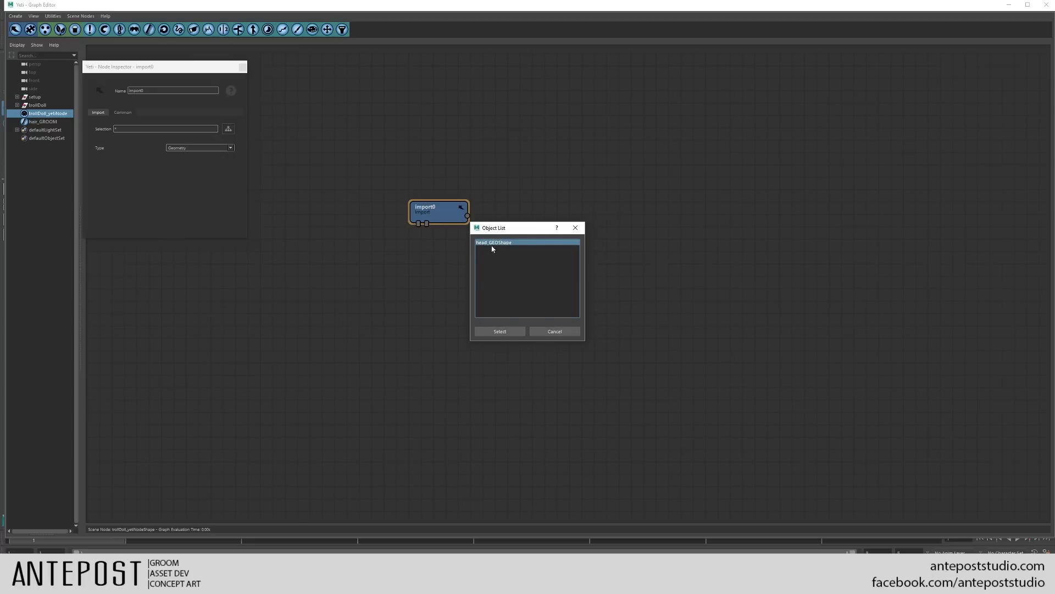
click(500, 331)
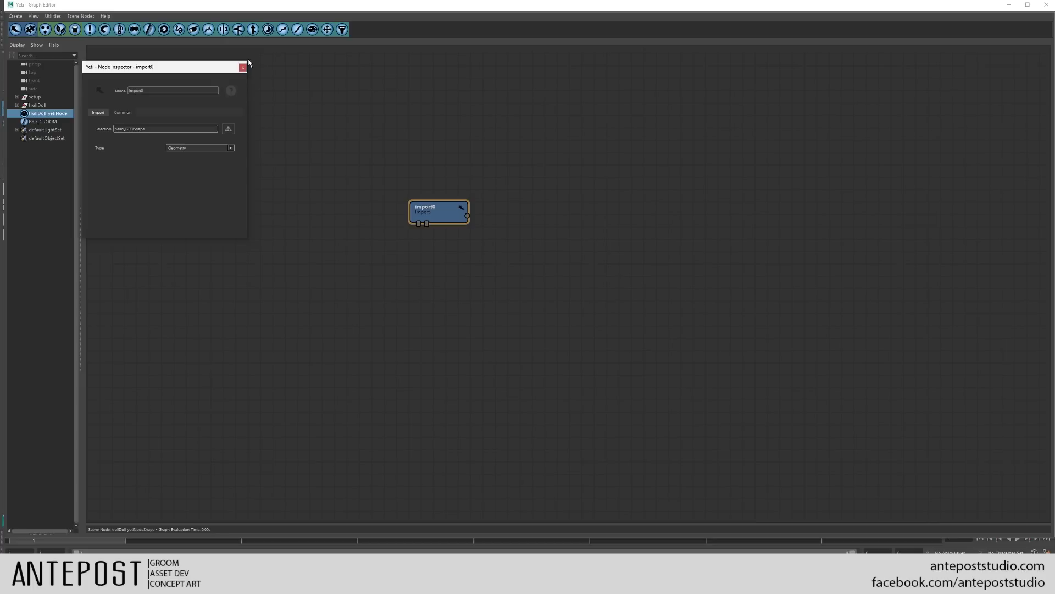
click(243, 67)
Step: Add a second import node, import1, placed below and right of import0
key(f)
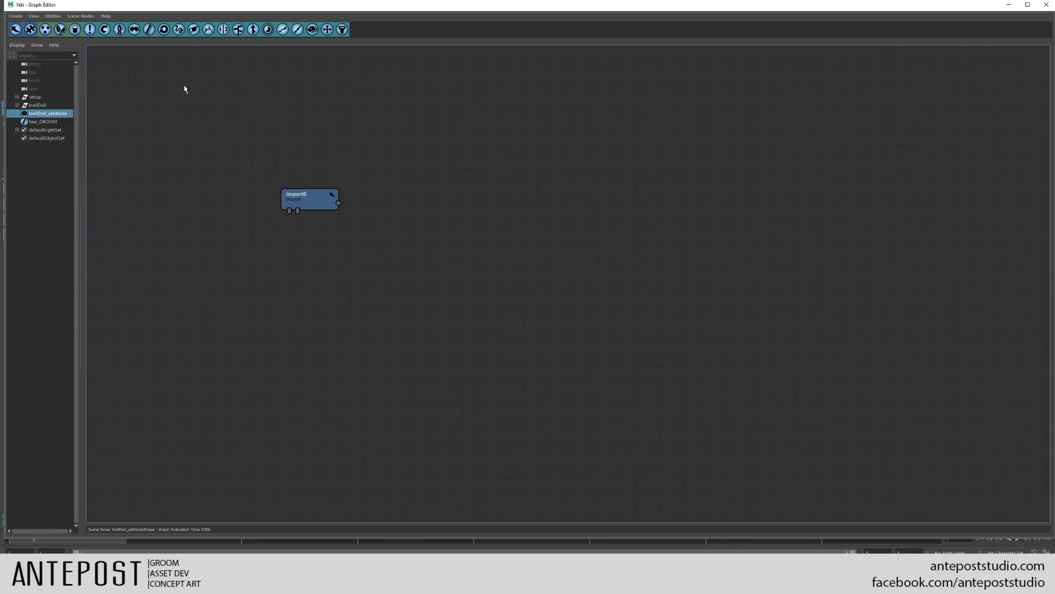
click(15, 30)
drag(587, 292, 394, 284)
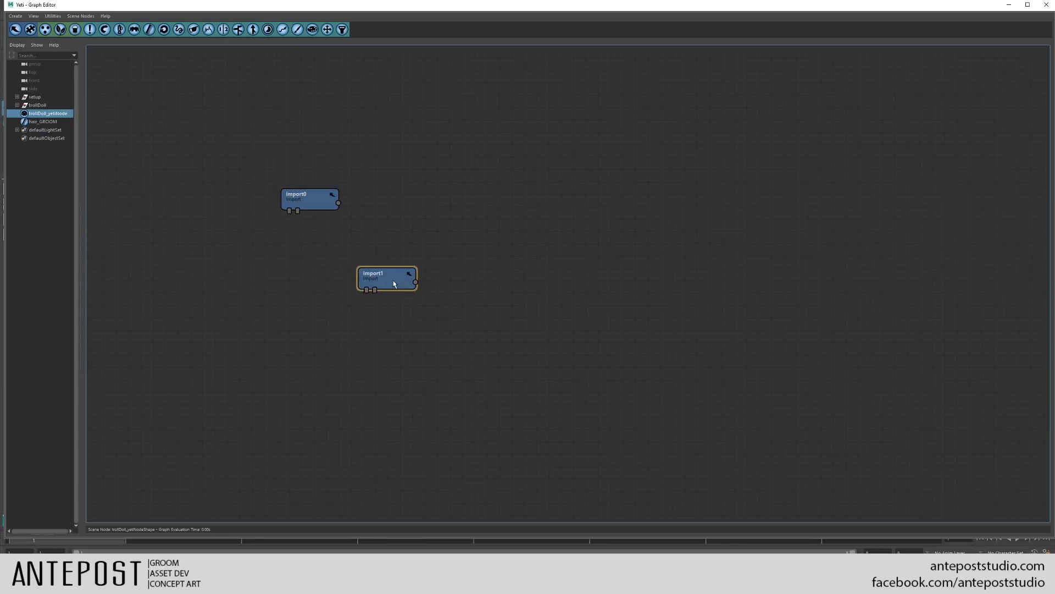
double_click(306, 7)
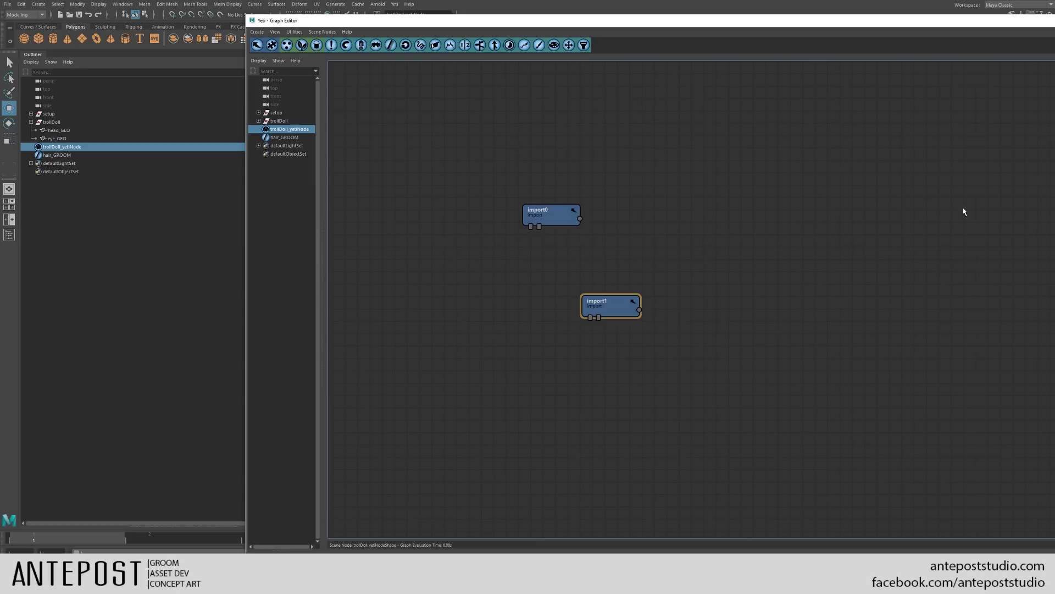
drag(606, 311, 593, 332)
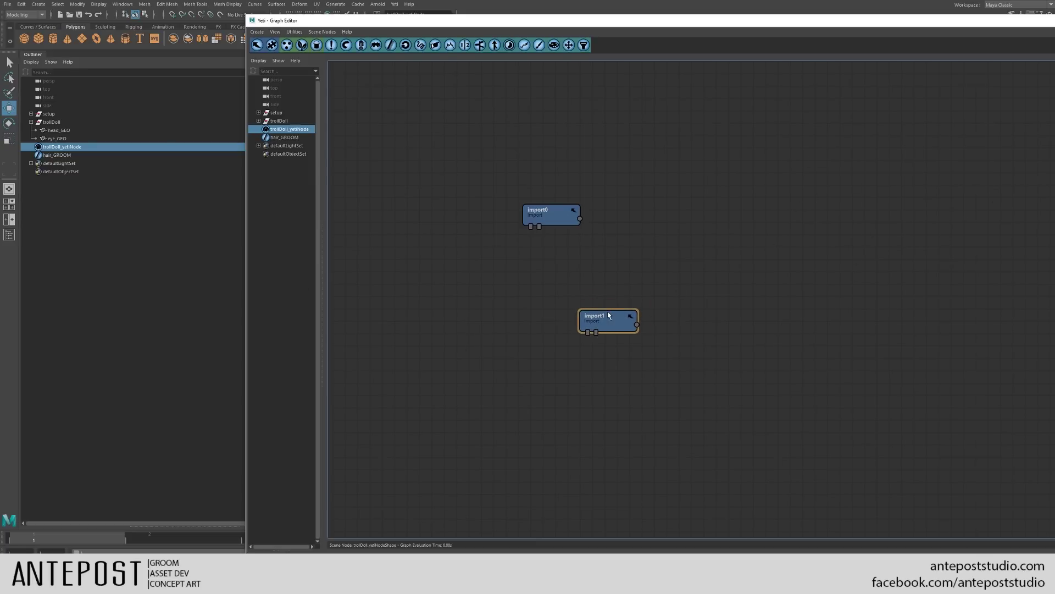
Step: Set import1's Type to Groom and close the empty Object List
double_click(622, 331)
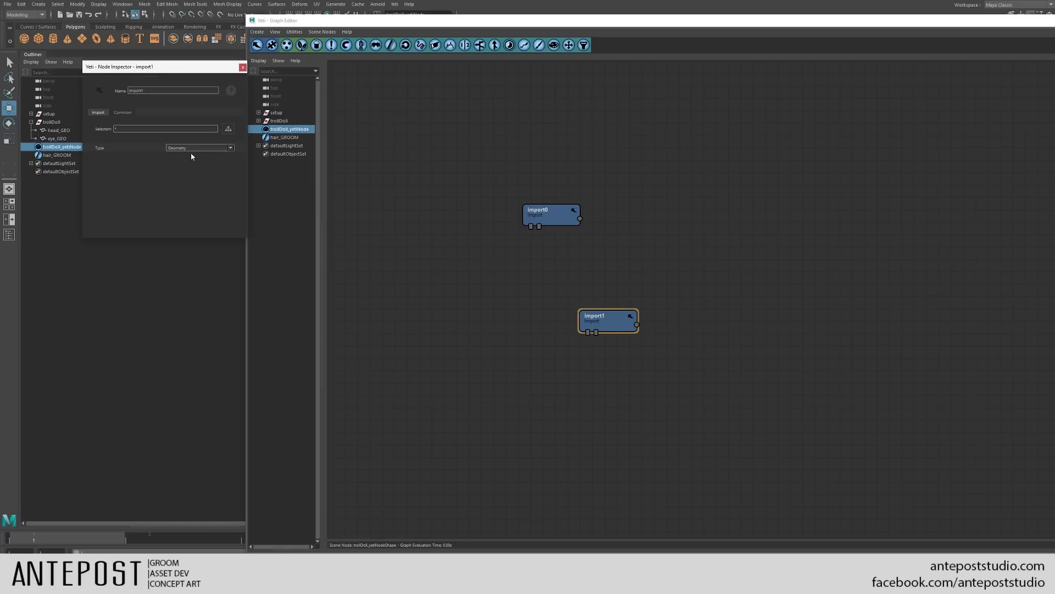
click(229, 148)
click(213, 159)
click(229, 128)
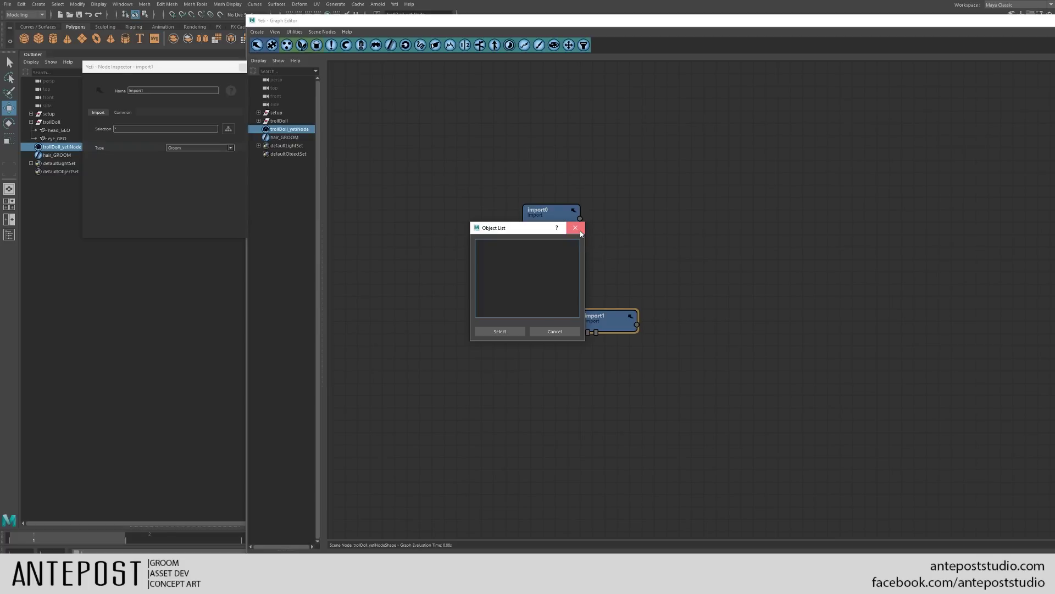
click(580, 231)
drag(539, 23, 450, 326)
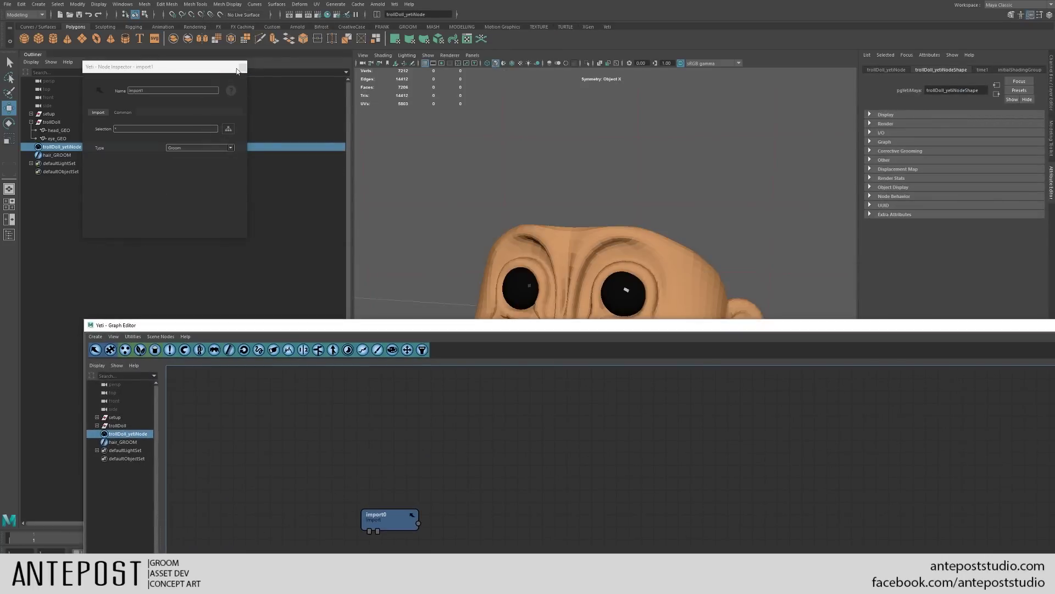
Step: Add hair_GROOM under trollDoll_yetiNode's Graph > Input Grooms using Add Groom(s)
click(242, 66)
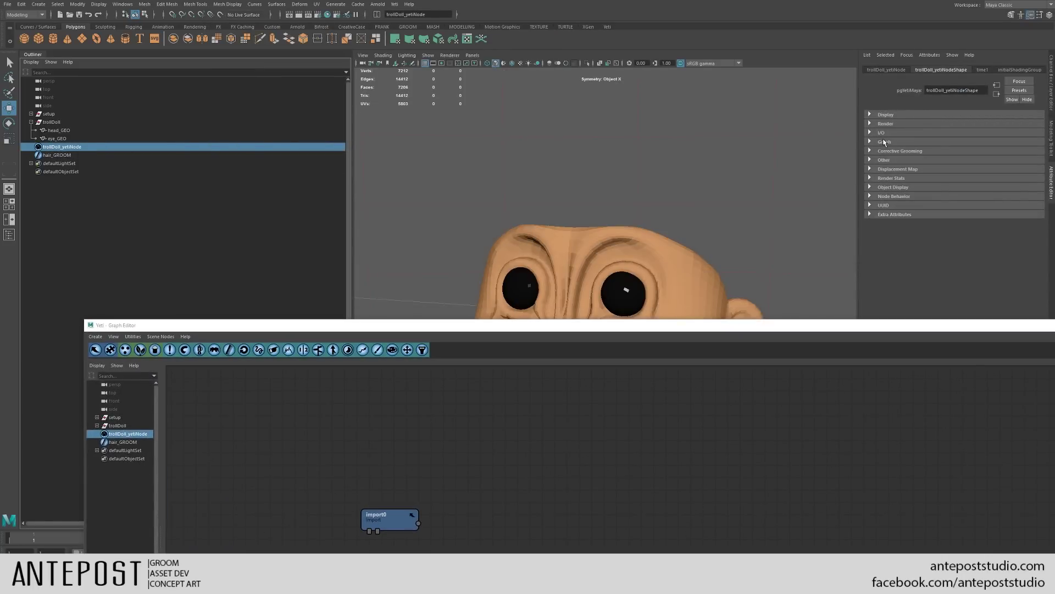
click(883, 142)
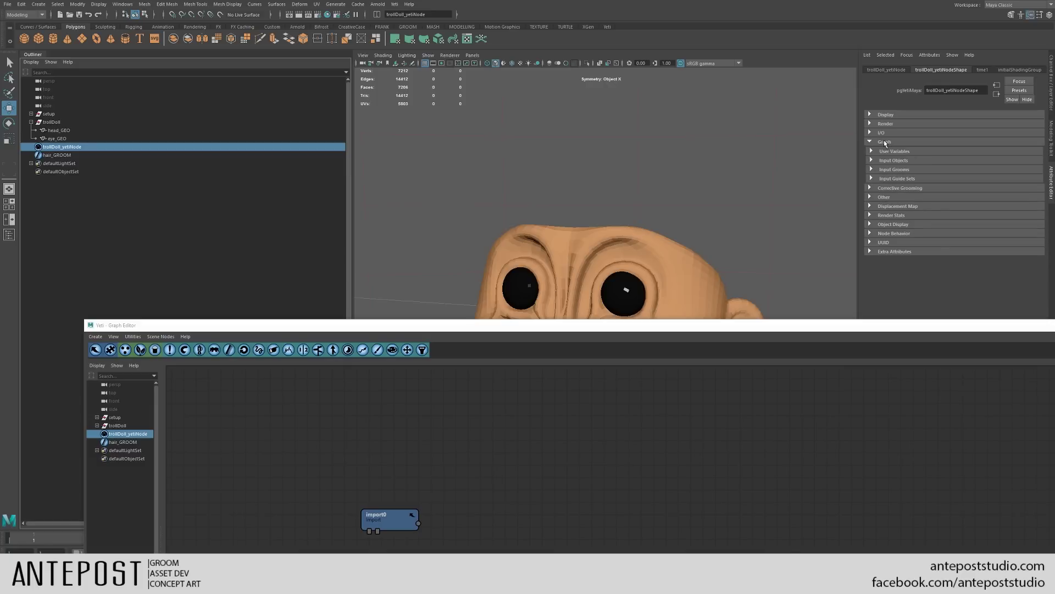
click(904, 170)
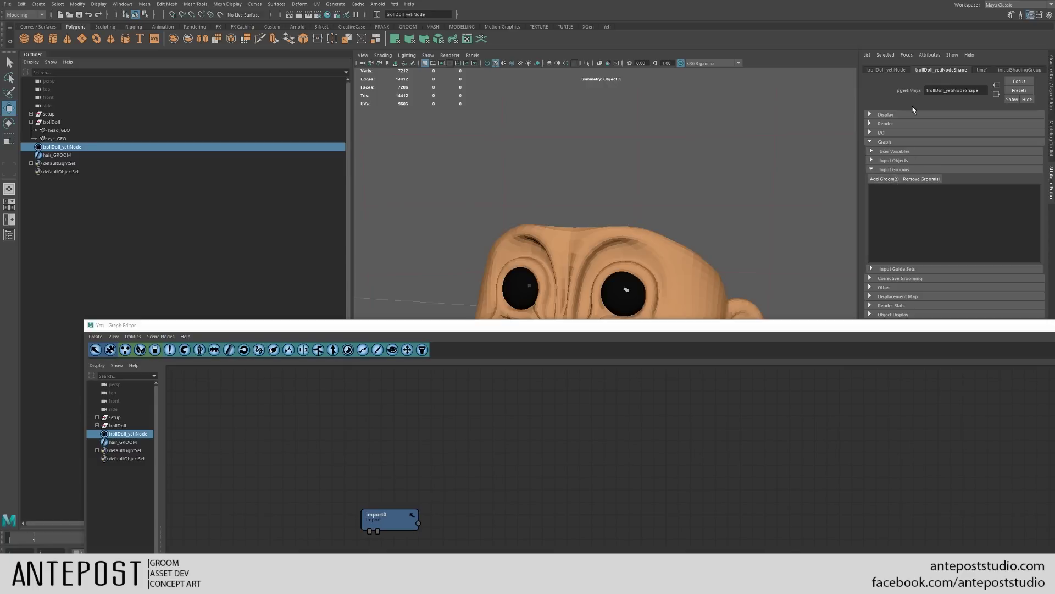
drag(861, 329, 748, 418)
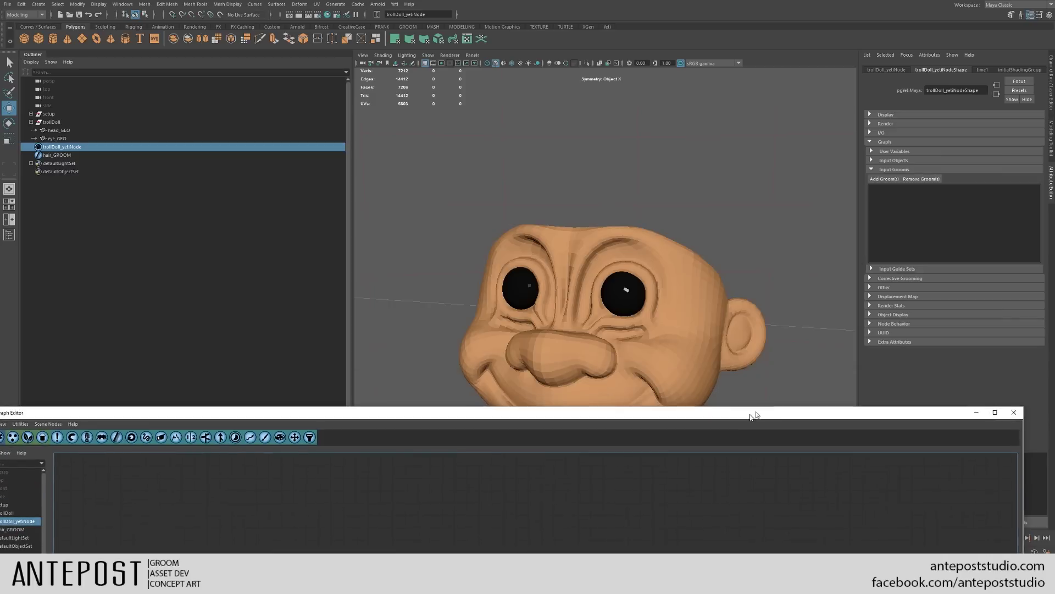
click(884, 179)
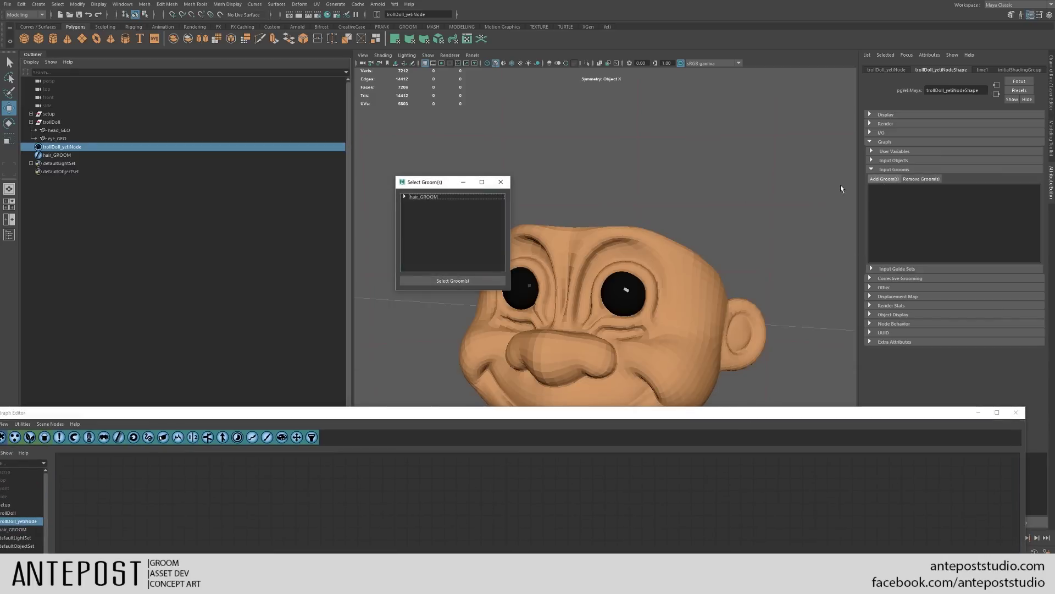
click(434, 197)
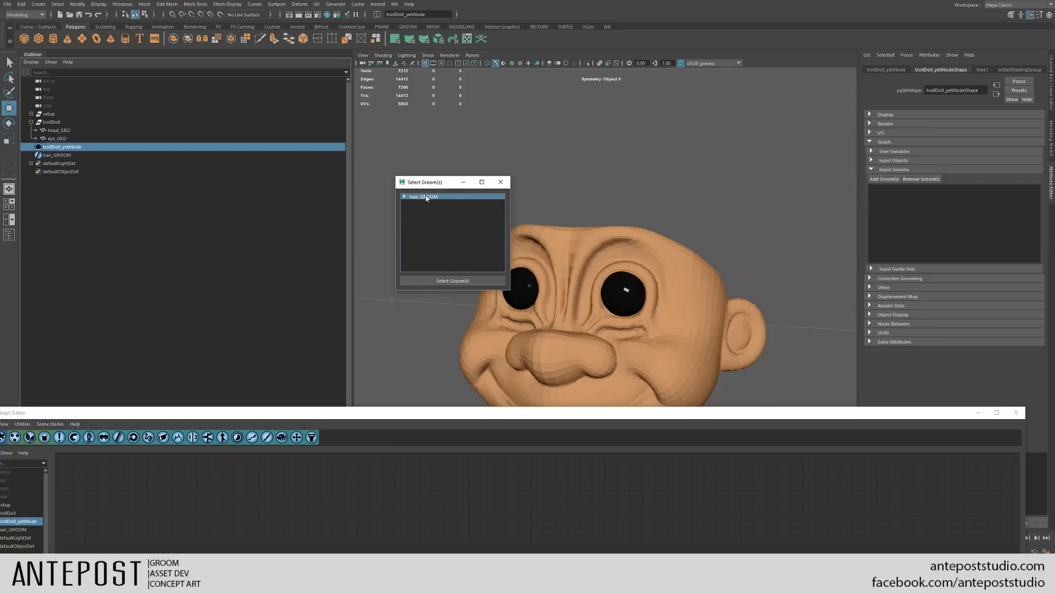
click(453, 281)
double_click(455, 412)
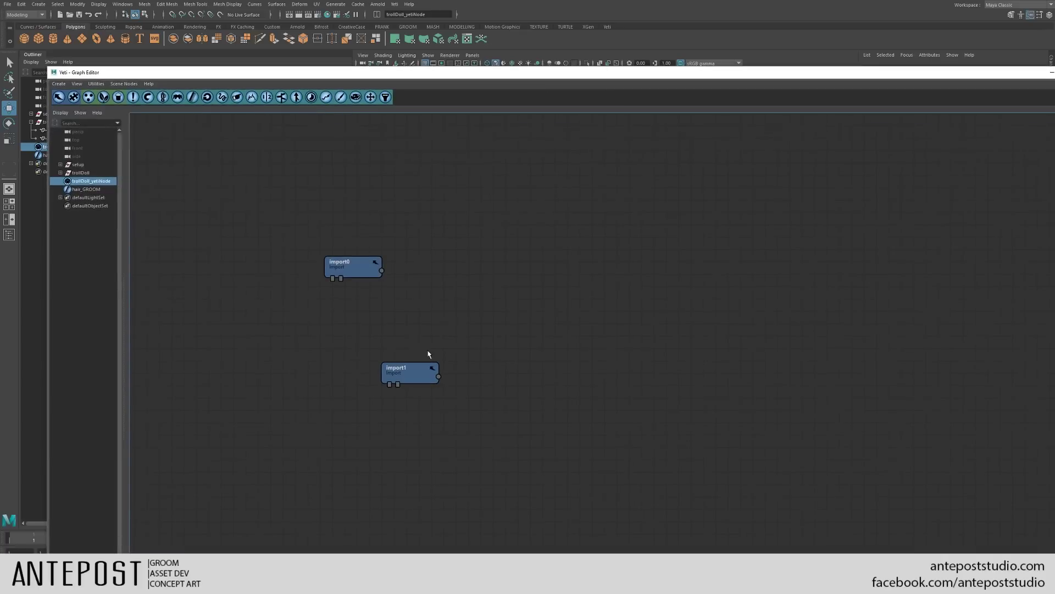
Step: Set import1's Selection to hair_GROOMShape
double_click(423, 373)
click(228, 129)
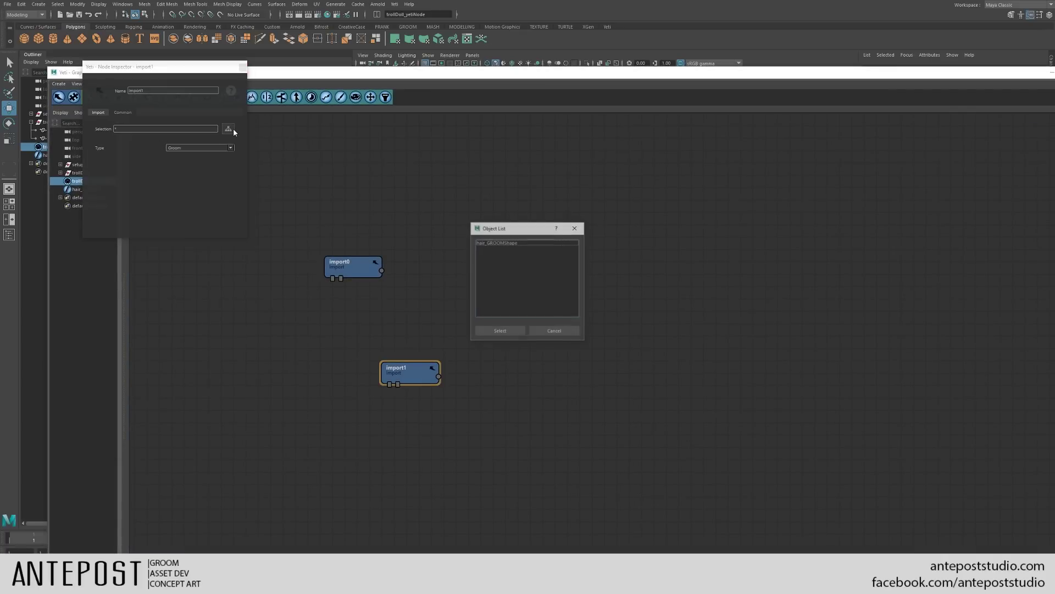
click(496, 242)
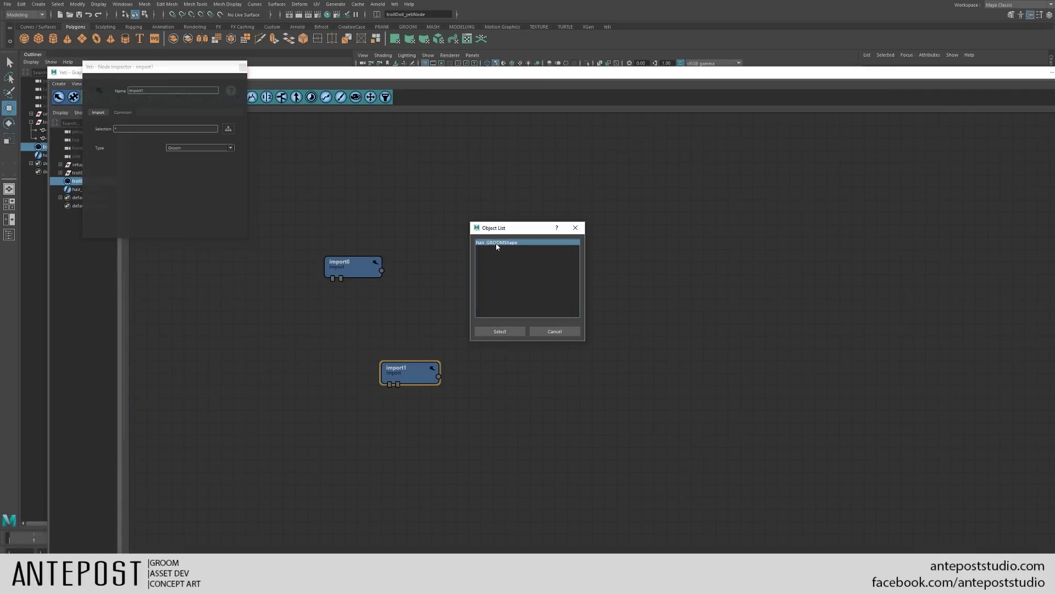
click(509, 331)
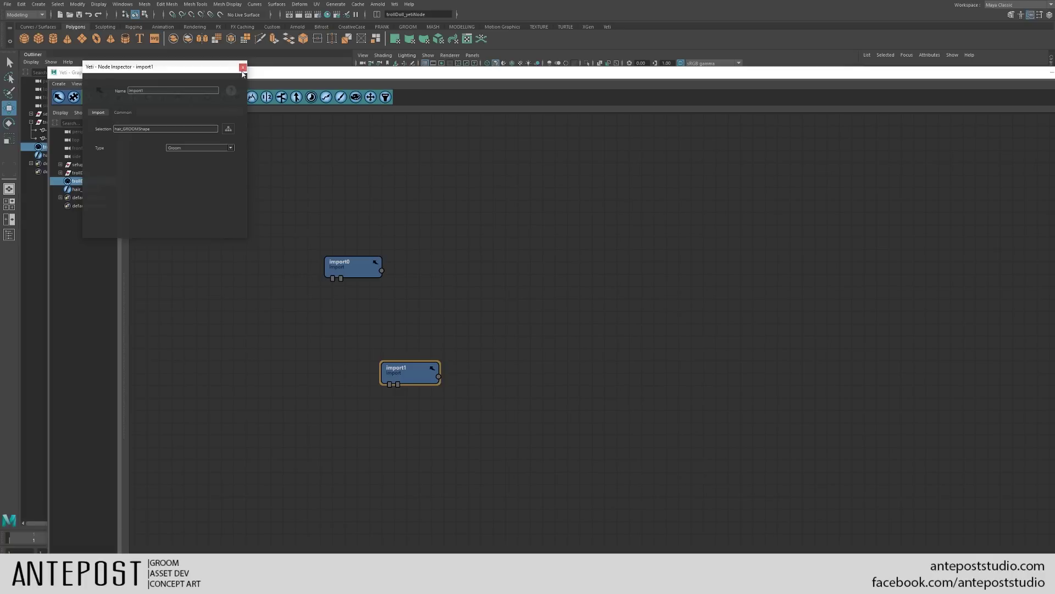
click(242, 67)
Step: Rename import0 to GEO and import1 to hair_GROOM_
double_click(368, 267)
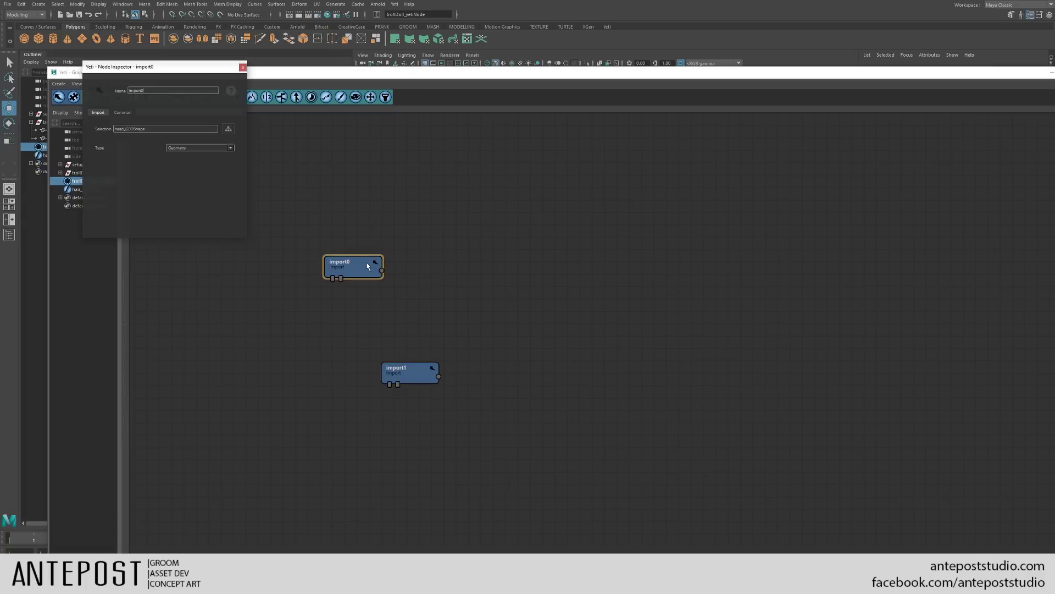
drag(156, 90, 108, 89)
text(GEO)
click(242, 68)
double_click(407, 372)
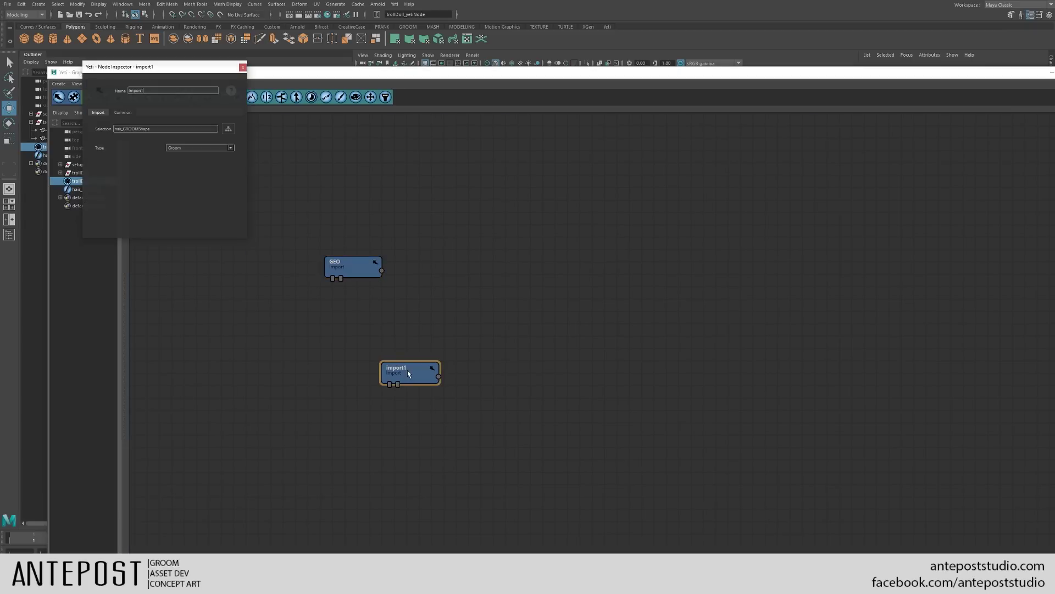
double_click(151, 90)
text(hair_GROOM_)
key(Return)
Step: Add a linked chain of scatter0, grow0 and comb0 nodes
click(243, 68)
double_click(248, 70)
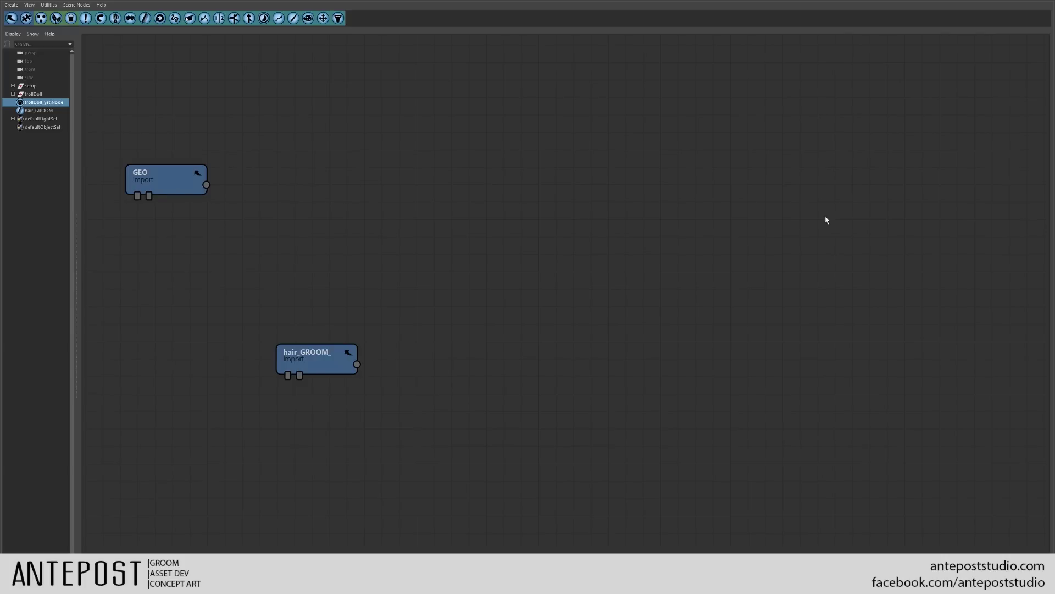
scroll(450, 233, up, 1)
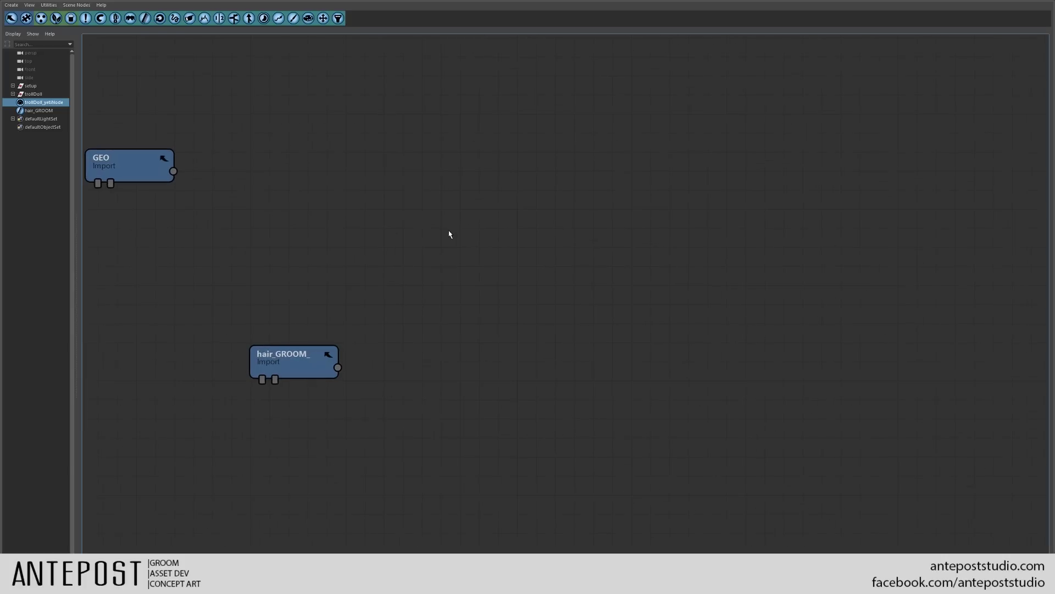
click(42, 20)
click(55, 20)
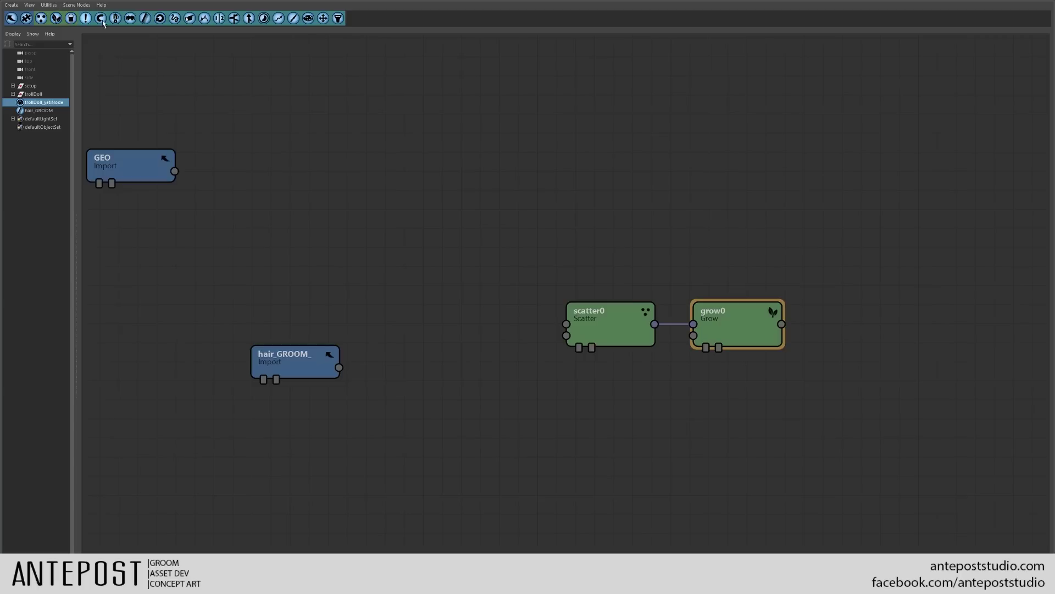
click(139, 20)
Step: Line up scatter0, grow0 and comb0 in a row level with GEO
drag(542, 188, 913, 362)
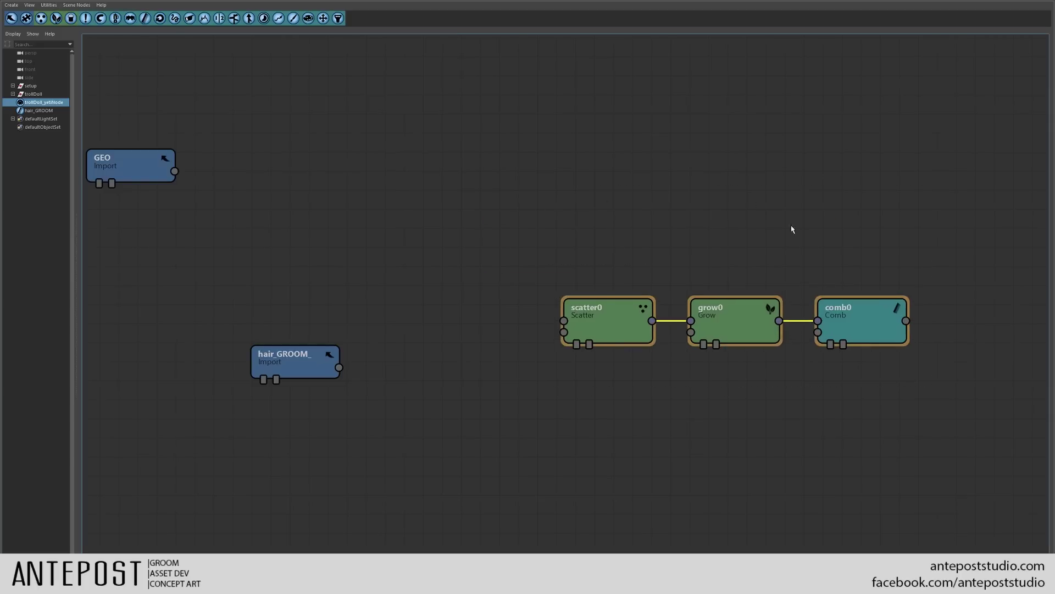
drag(881, 316, 723, 163)
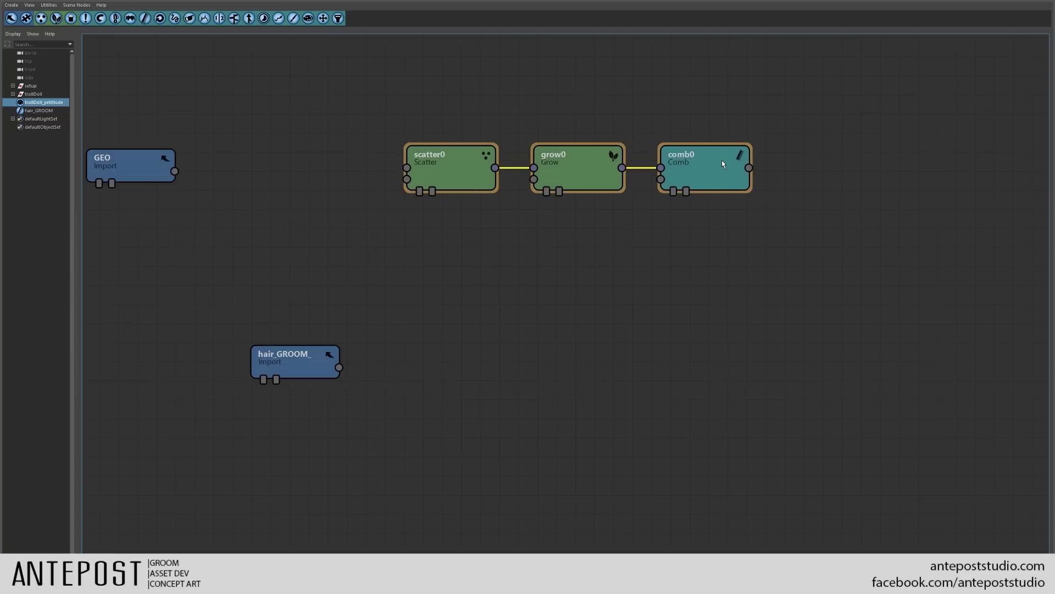
click(632, 275)
drag(849, 161, 705, 118)
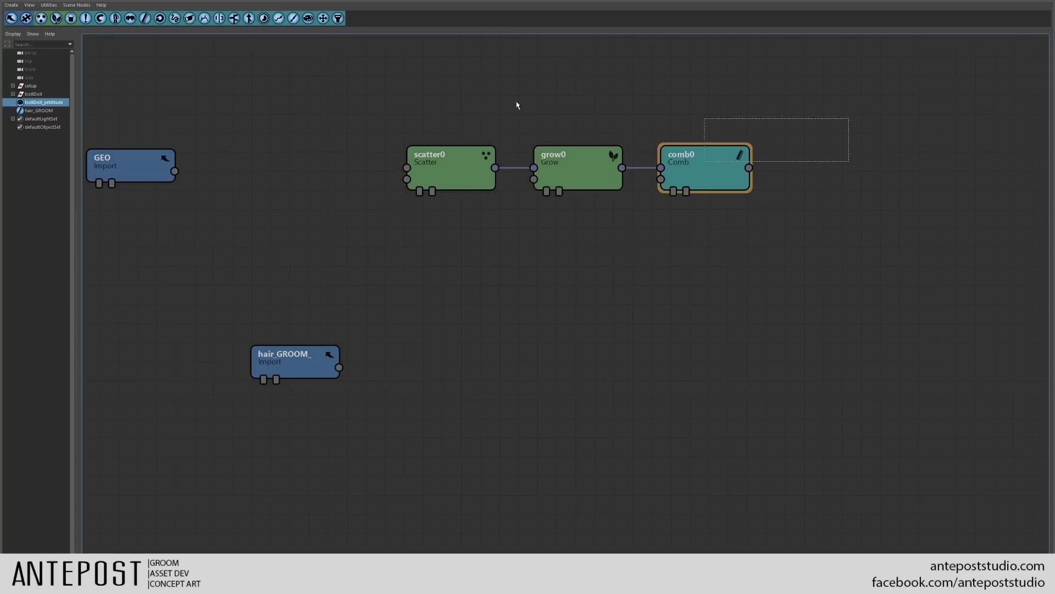
drag(516, 105, 337, 123)
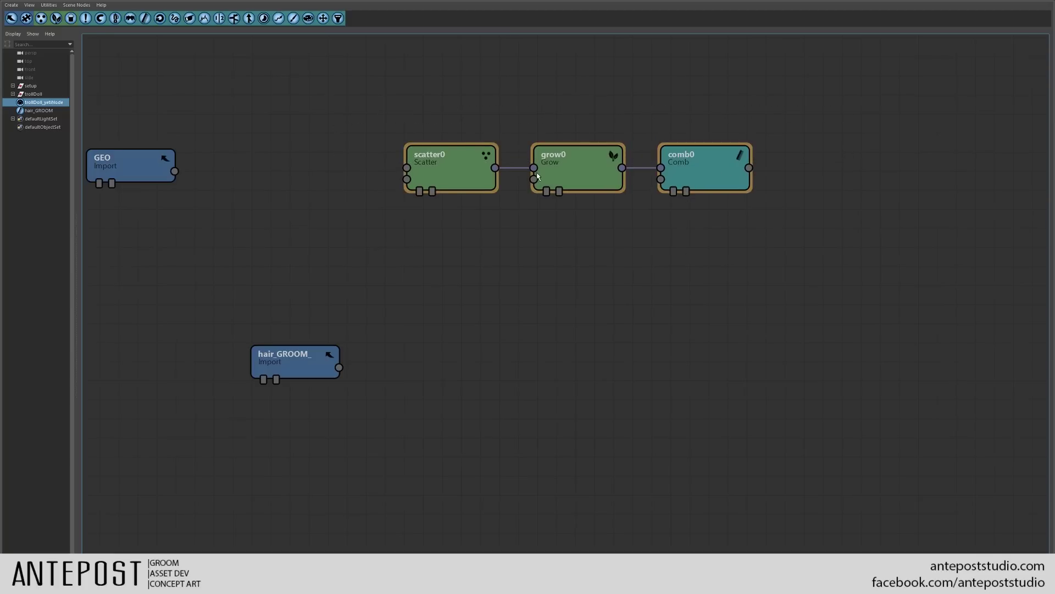
click(515, 258)
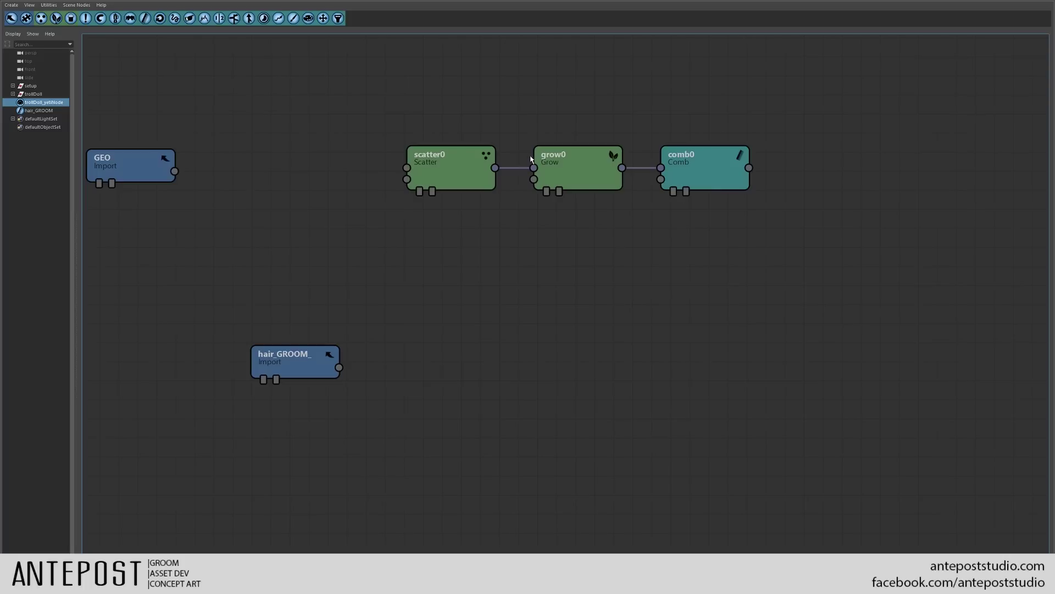
drag(465, 165, 447, 164)
drag(586, 172, 585, 170)
drag(688, 171, 691, 169)
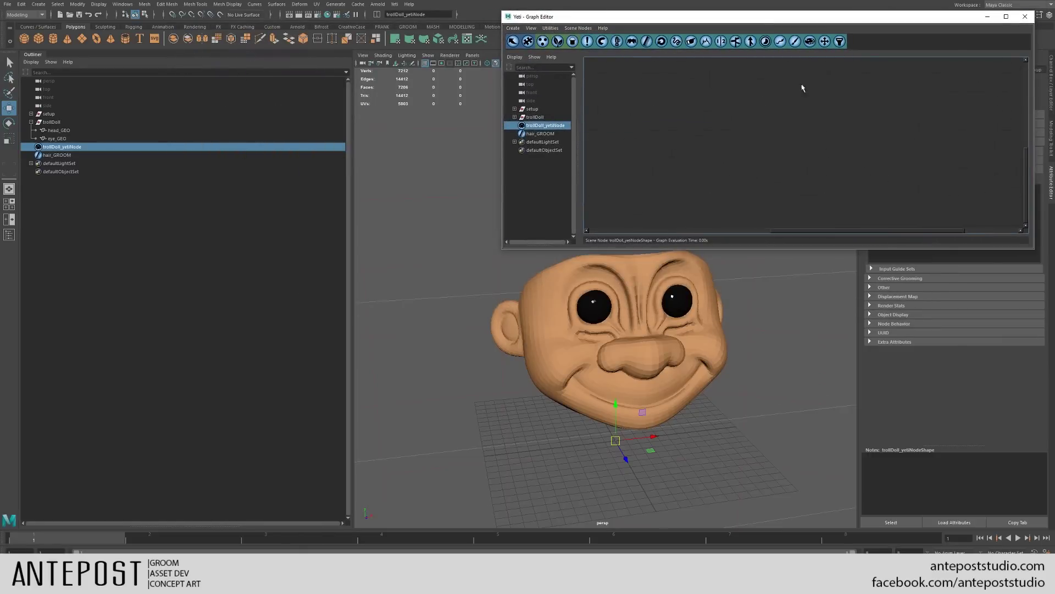
Step: Connect GEO's output into scatter0 and display its points across the troll head
key(f)
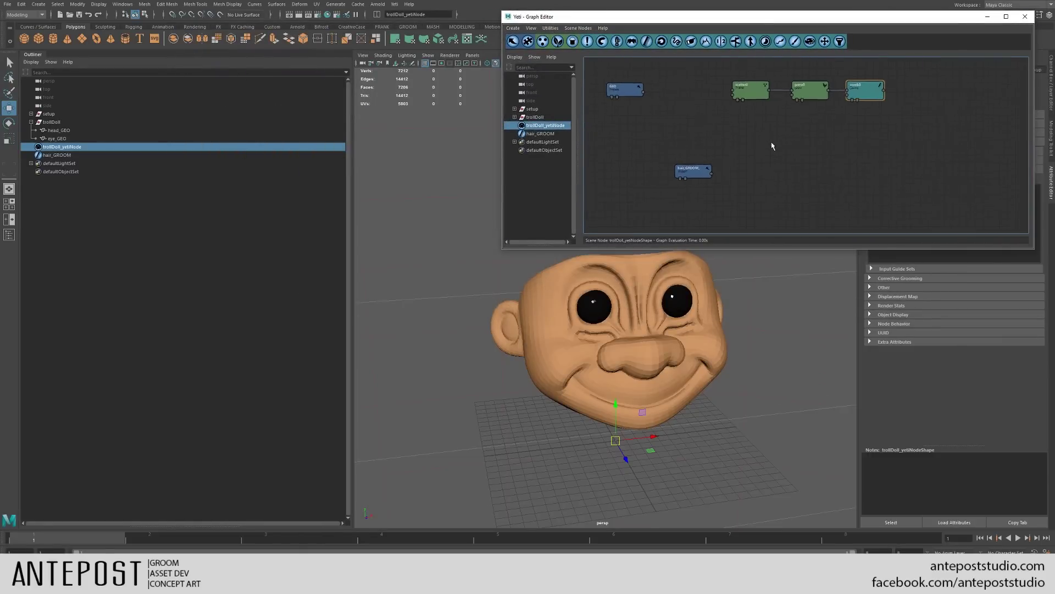
scroll(772, 146, up, 3)
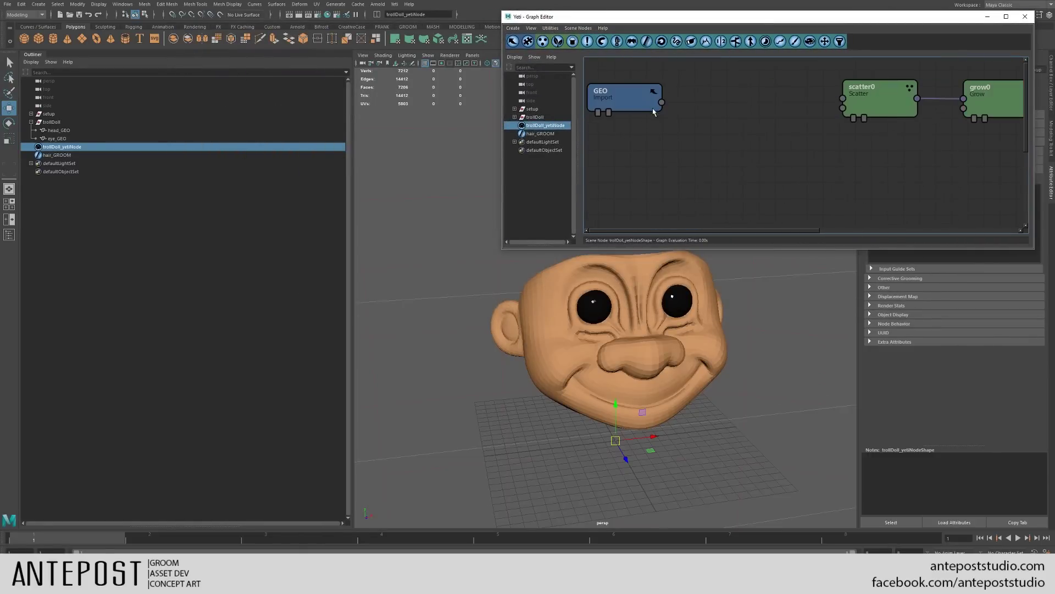
drag(662, 102, 826, 105)
drag(662, 102, 855, 111)
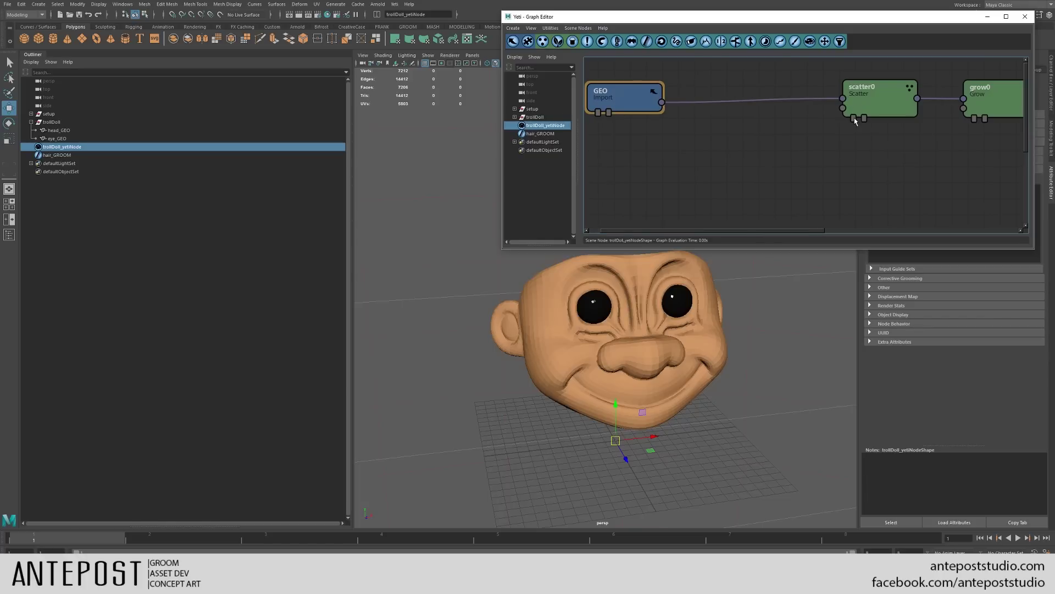
click(854, 119)
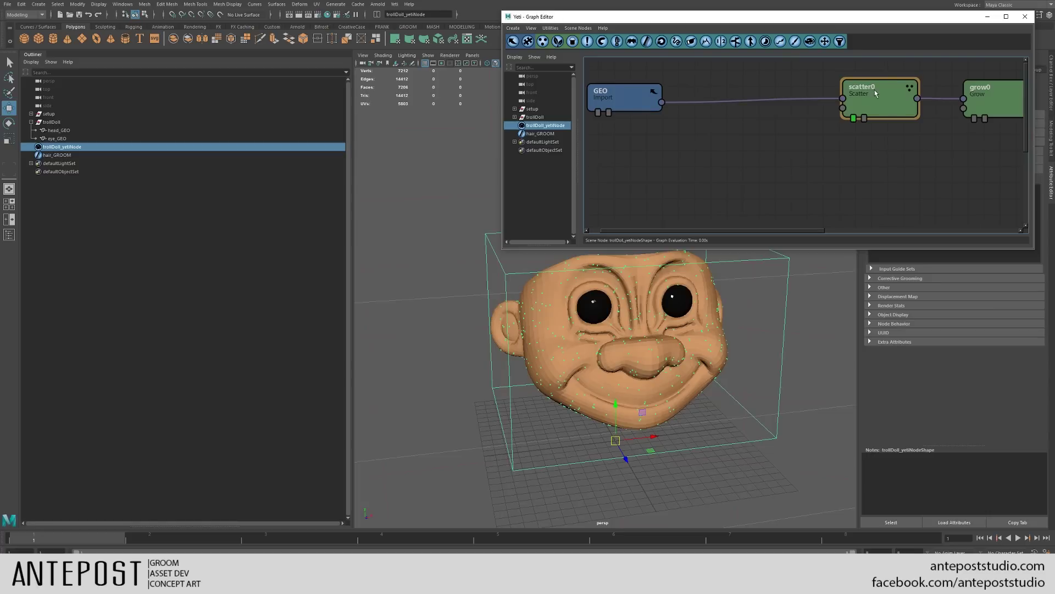
drag(876, 93, 878, 101)
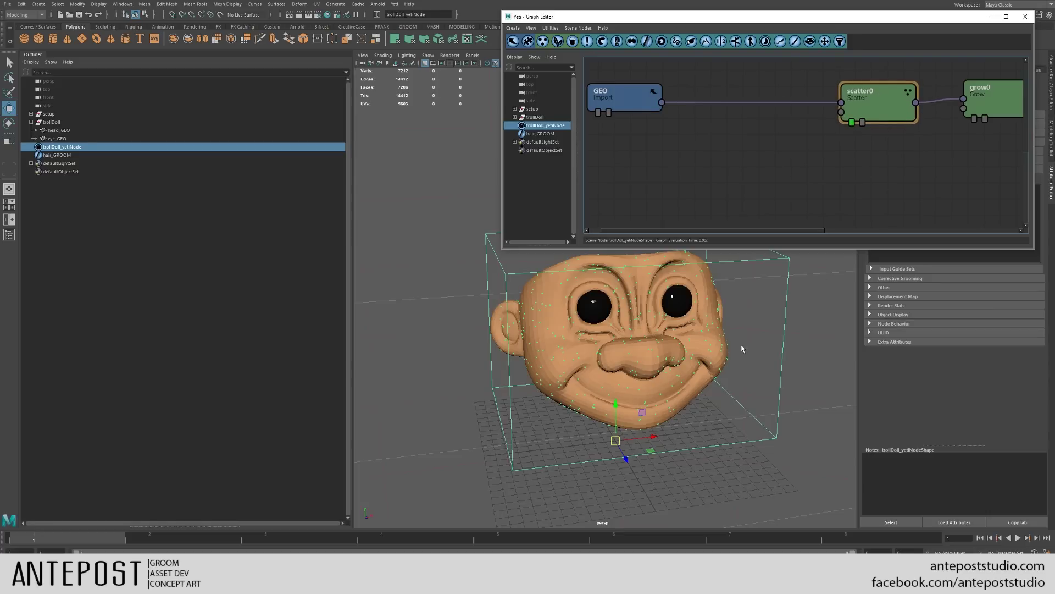
scroll(605, 357, up, 3)
alt+drag(605, 357, 676, 374)
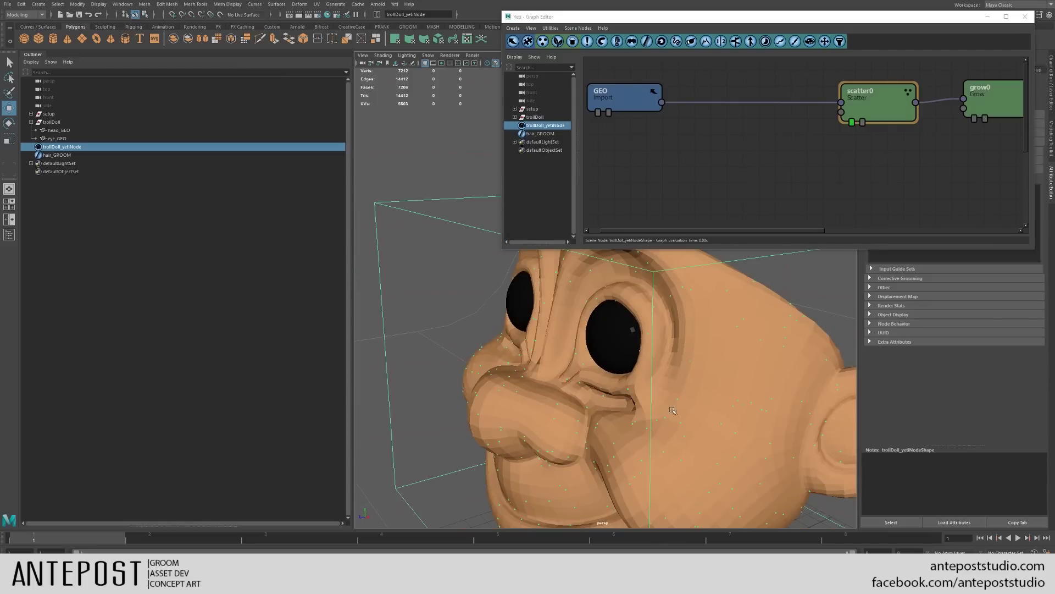
alt+drag(620, 425, 566, 385)
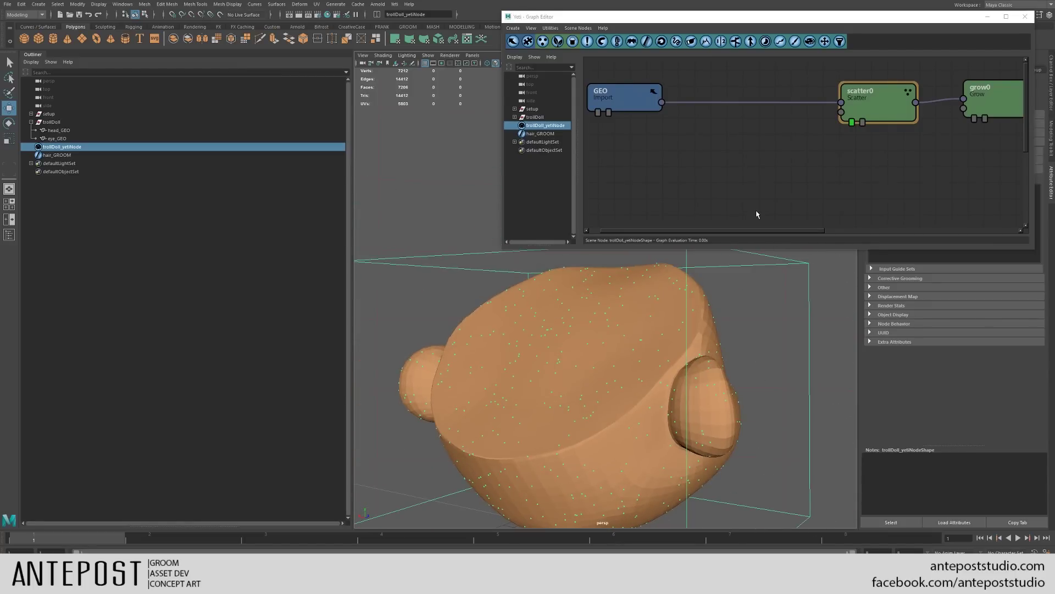
Step: Set scatter0's Density Multiplier to 17
double_click(876, 93)
drag(551, 175, 307, 100)
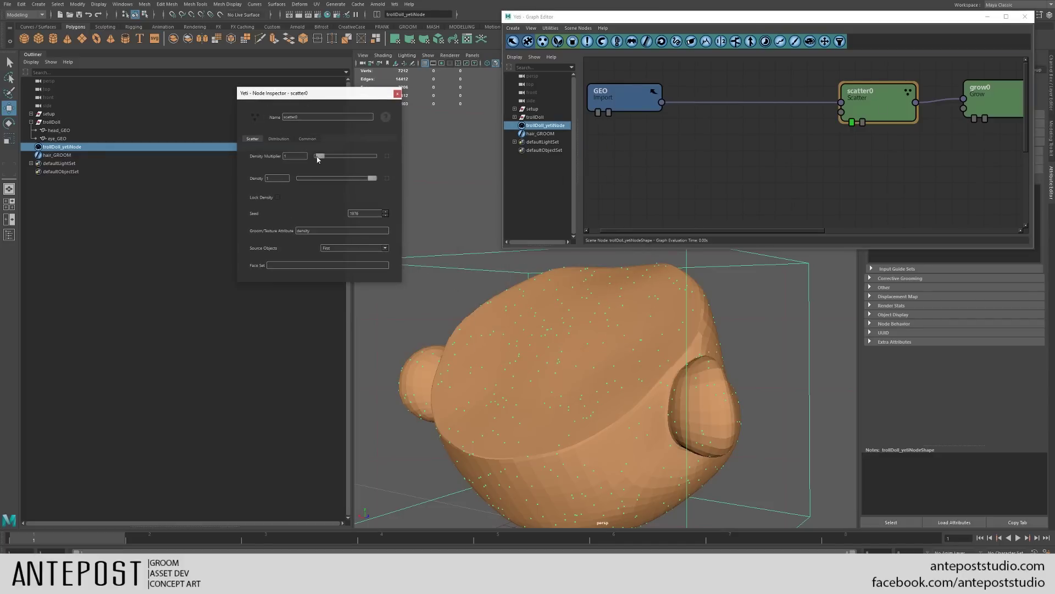
drag(317, 159, 341, 159)
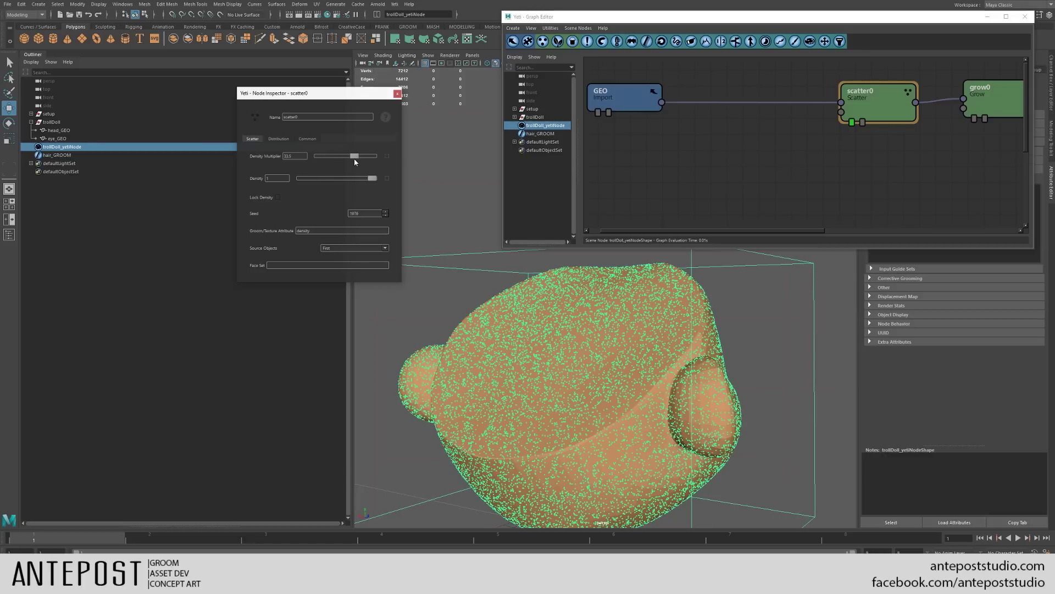
drag(351, 159, 345, 160)
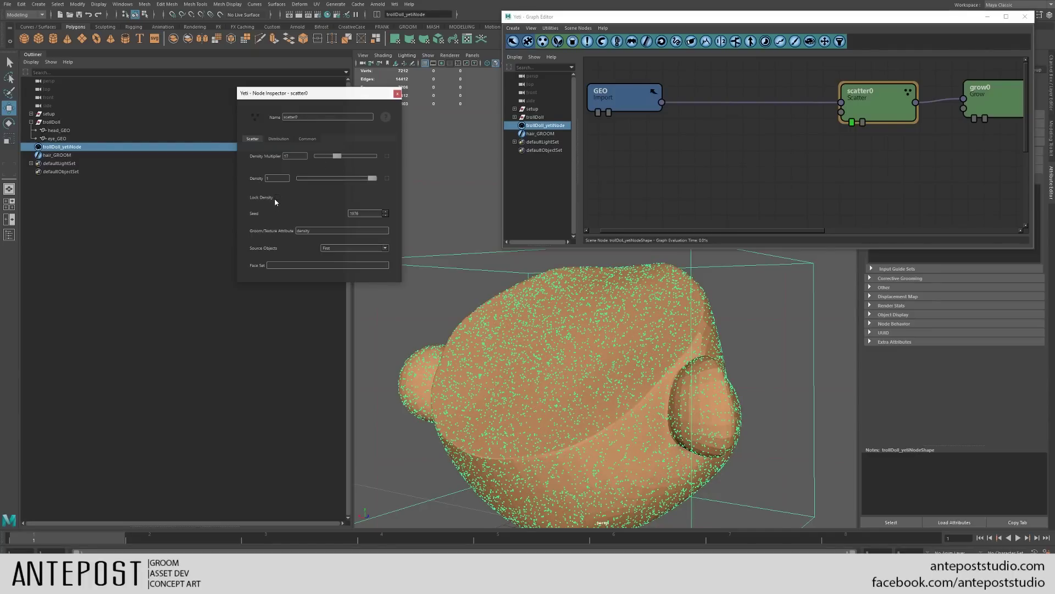
alt+right_drag(531, 261, 556, 377)
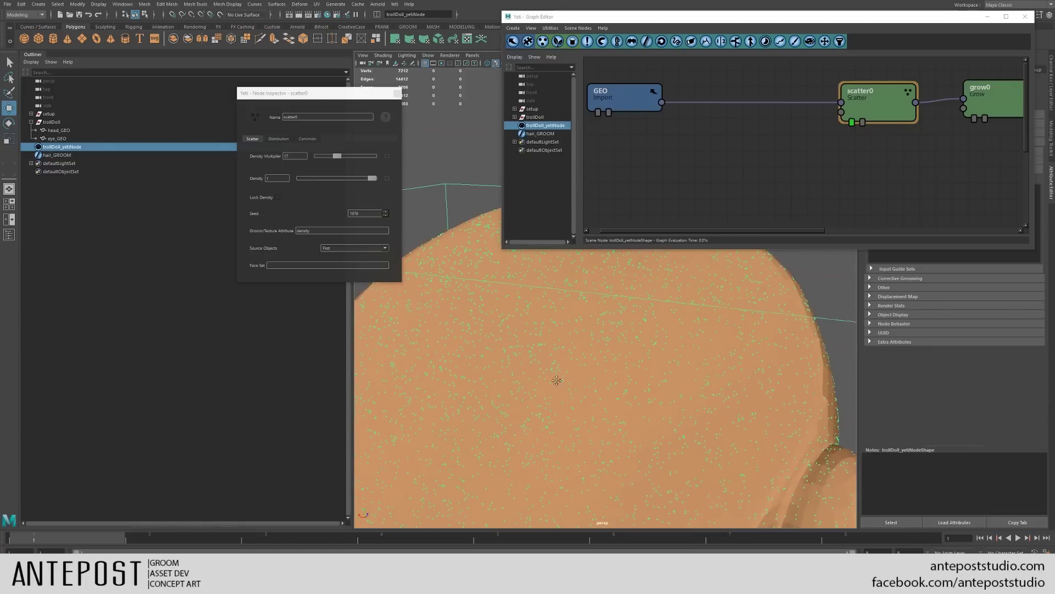
Step: Turn scatter0's Lock Density on, inspect the head close up, then switch it off
click(279, 198)
mouse_move(556, 349)
alt+mouse_down()
mouse_move(565, 338)
mouse_move(574, 352)
mouse_move(551, 358)
mouse_move(521, 342)
mouse_move(548, 349)
alt+mouse_up()
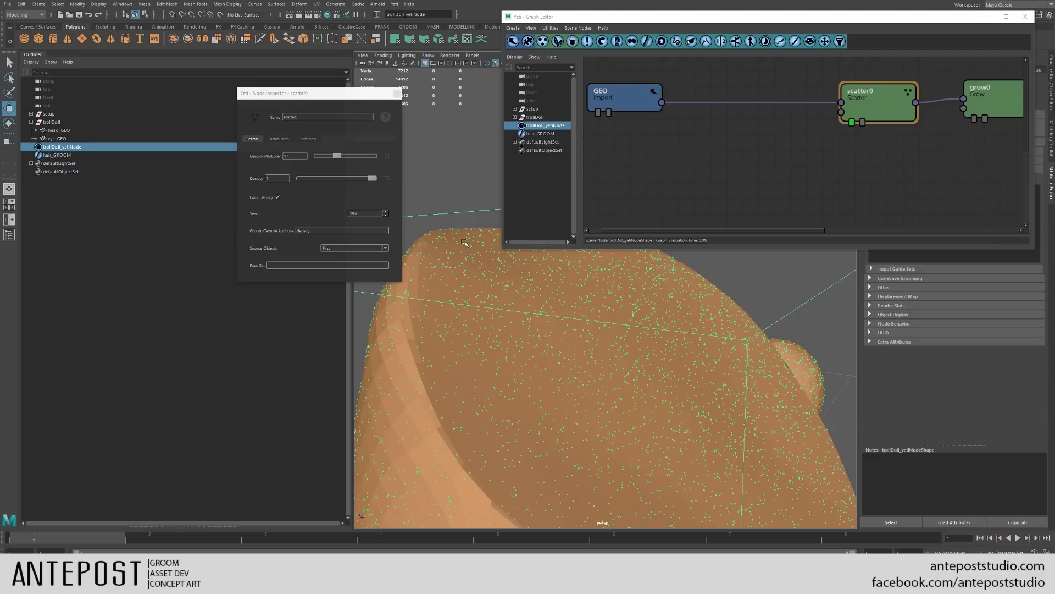
alt+drag(631, 376, 507, 372)
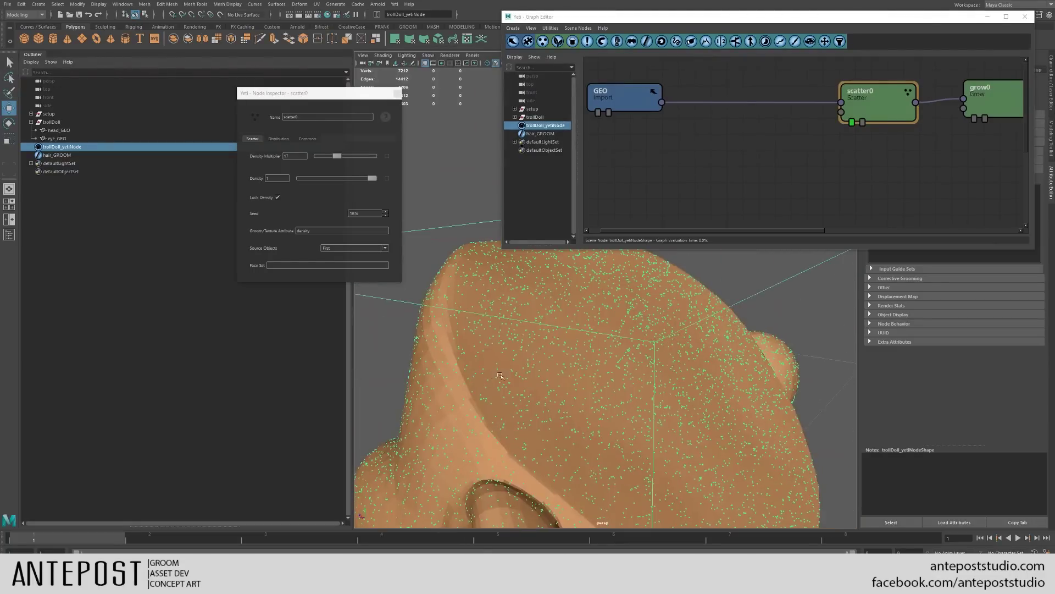
click(277, 198)
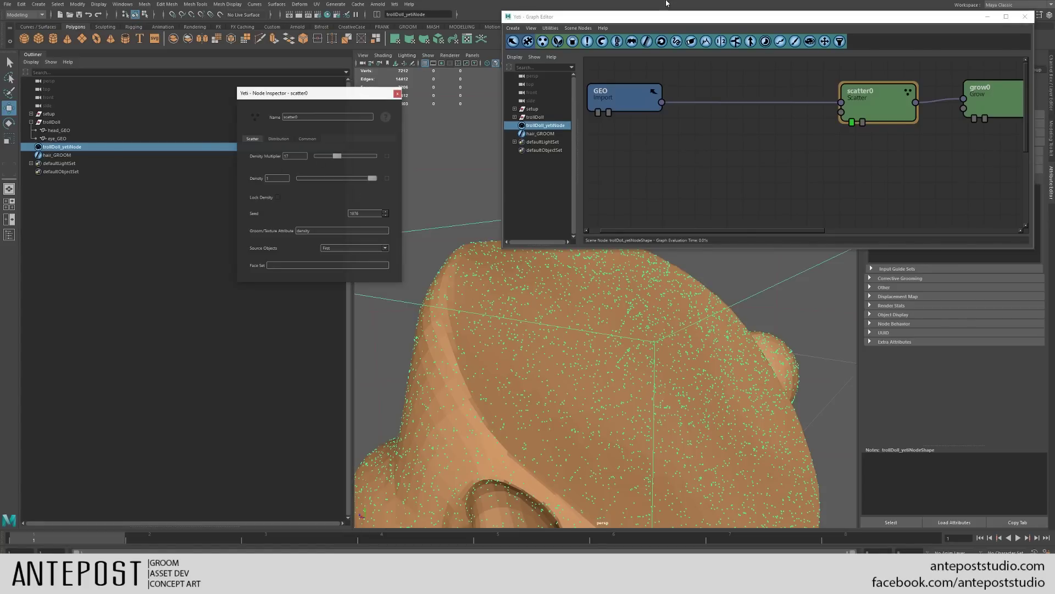
drag(836, 28, 644, 169)
drag(711, 165, 540, 309)
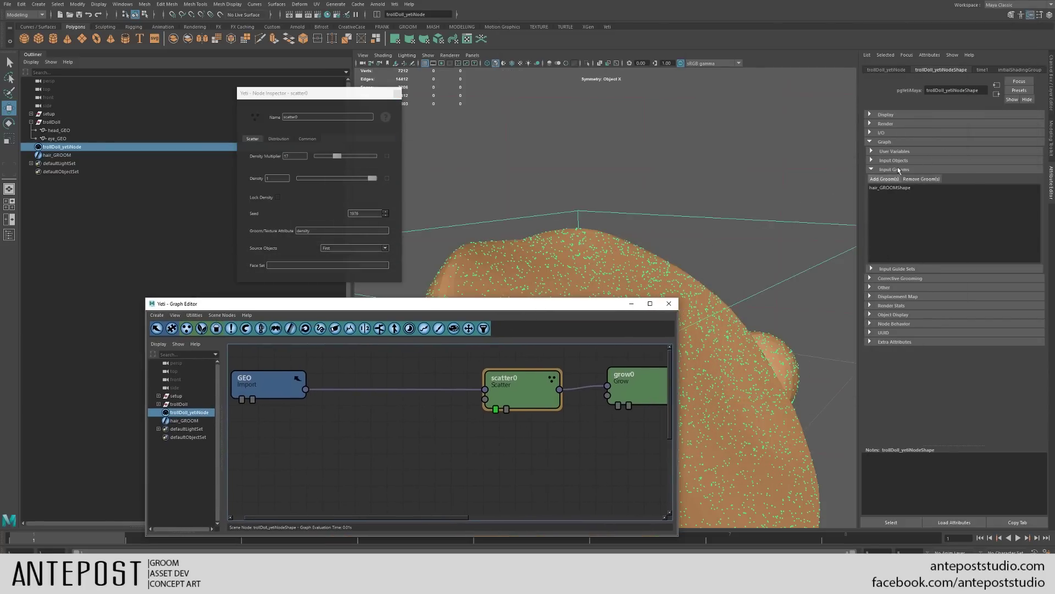
click(890, 128)
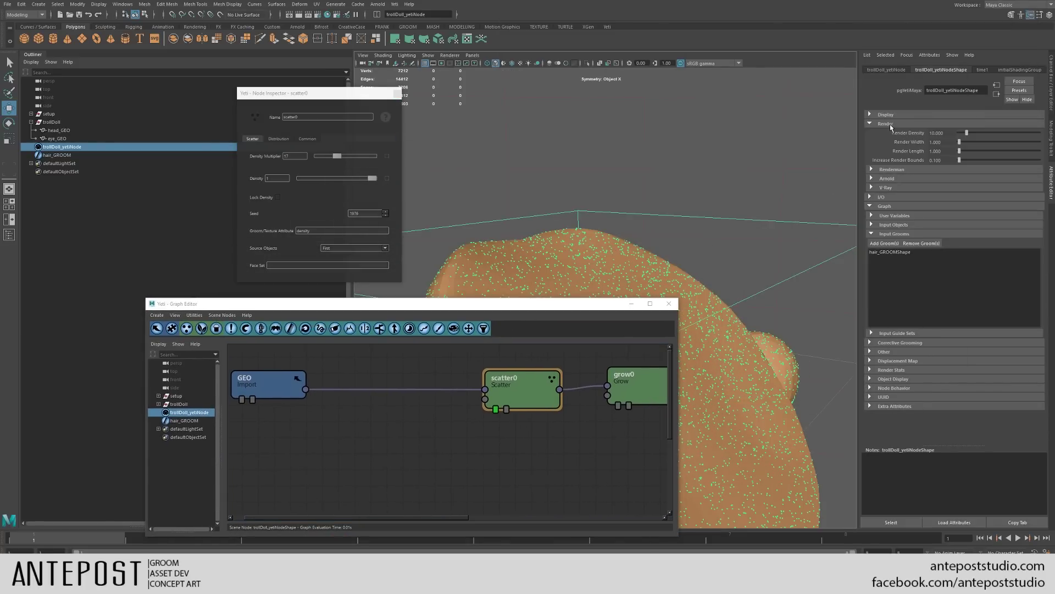
drag(959, 133, 976, 140)
click(936, 133)
text(10)
drag(548, 306, 902, 70)
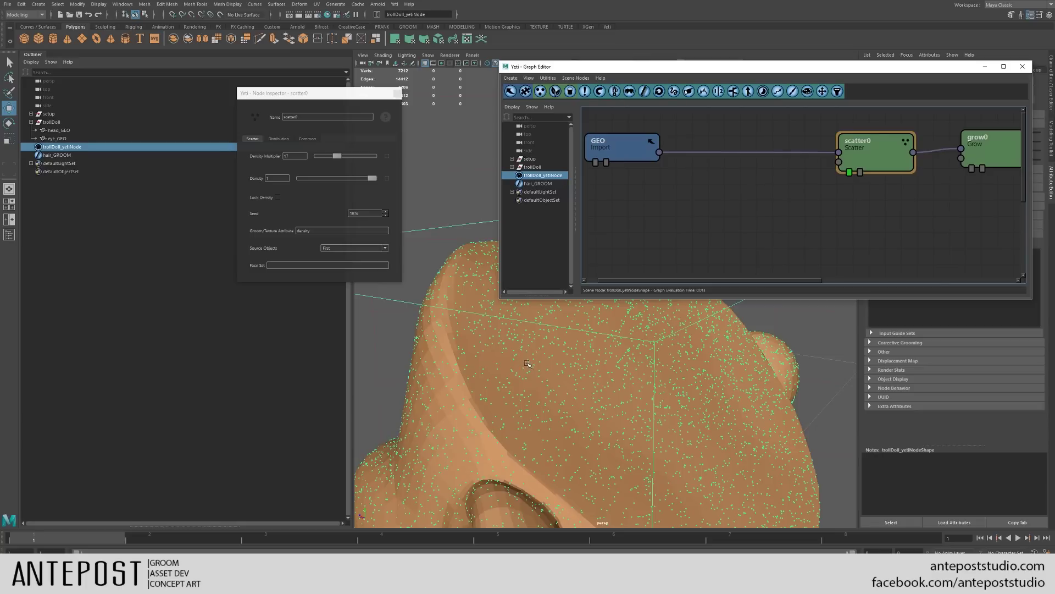
alt+drag(525, 363, 552, 398)
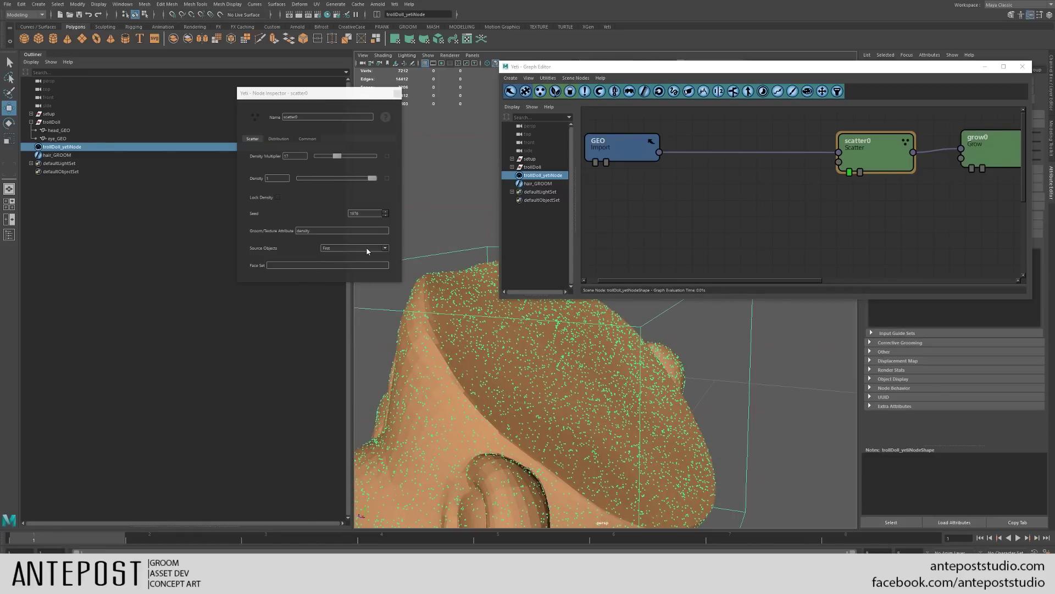
scroll(536, 354, up, 2)
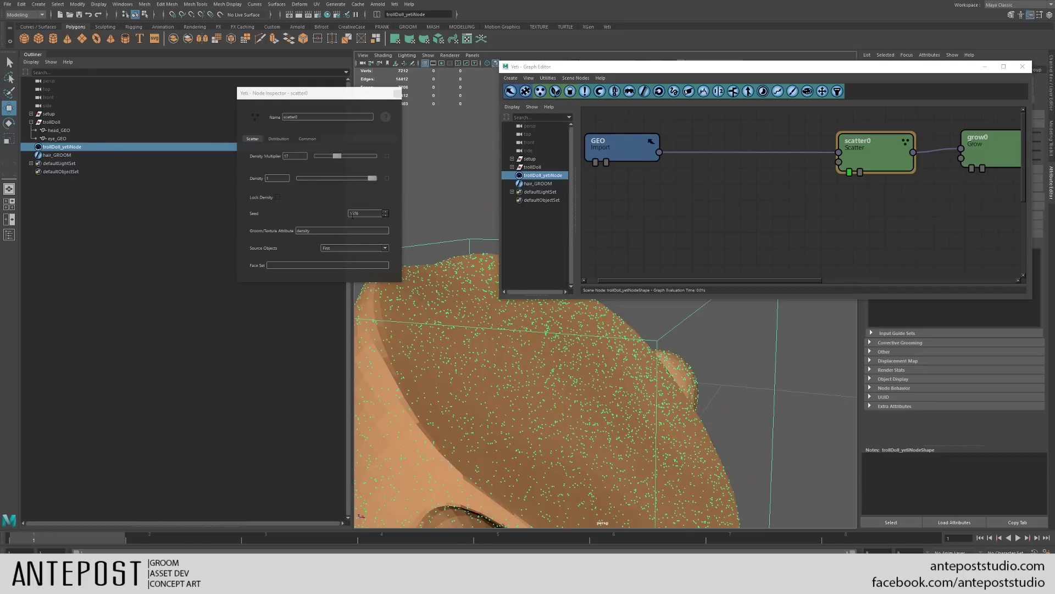
Step: Step scatter0's Seed up to 1982
click(386, 211)
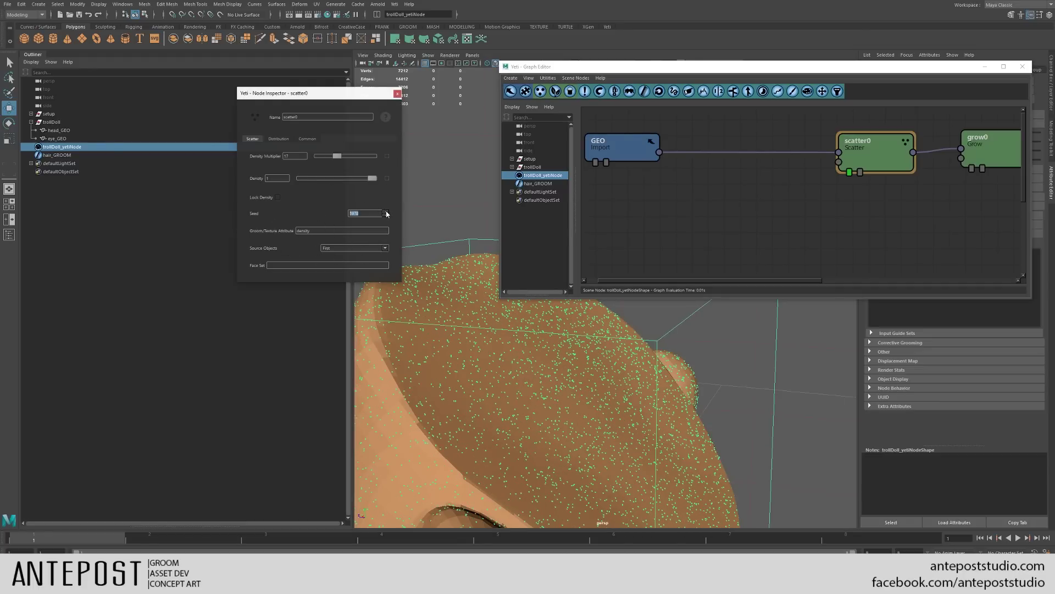
click(387, 212)
click(387, 212)
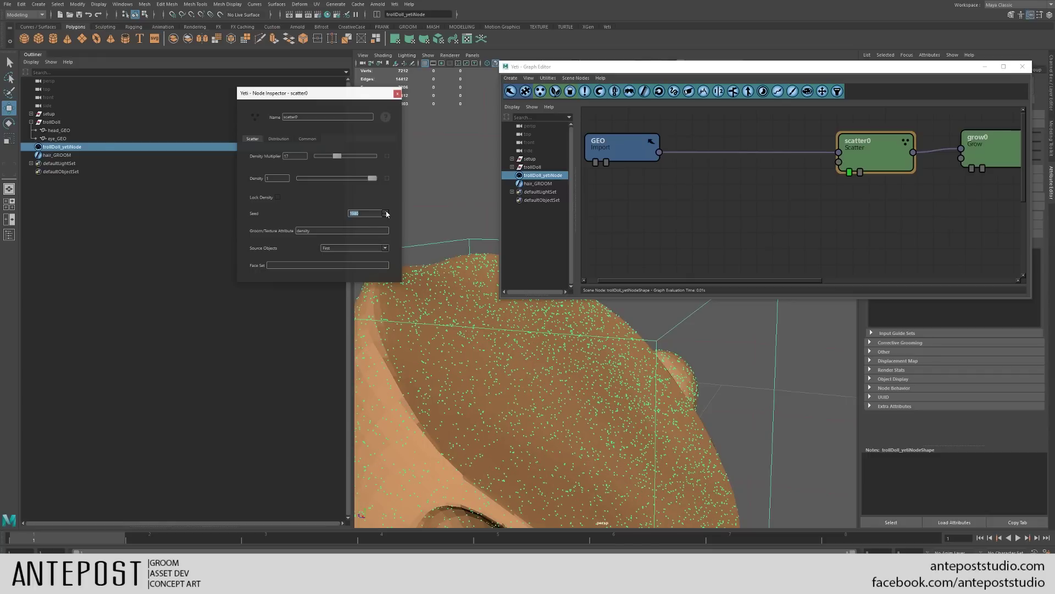
click(386, 213)
click(386, 212)
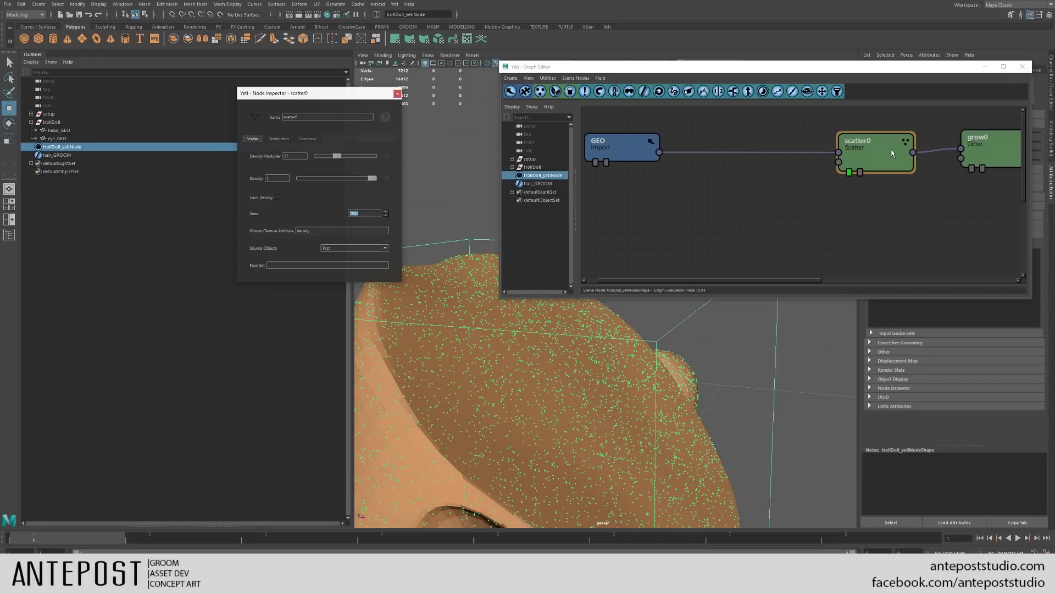
Step: Move scatter0 and grow0 closer together and bring up grow0's settings
drag(894, 153, 839, 157)
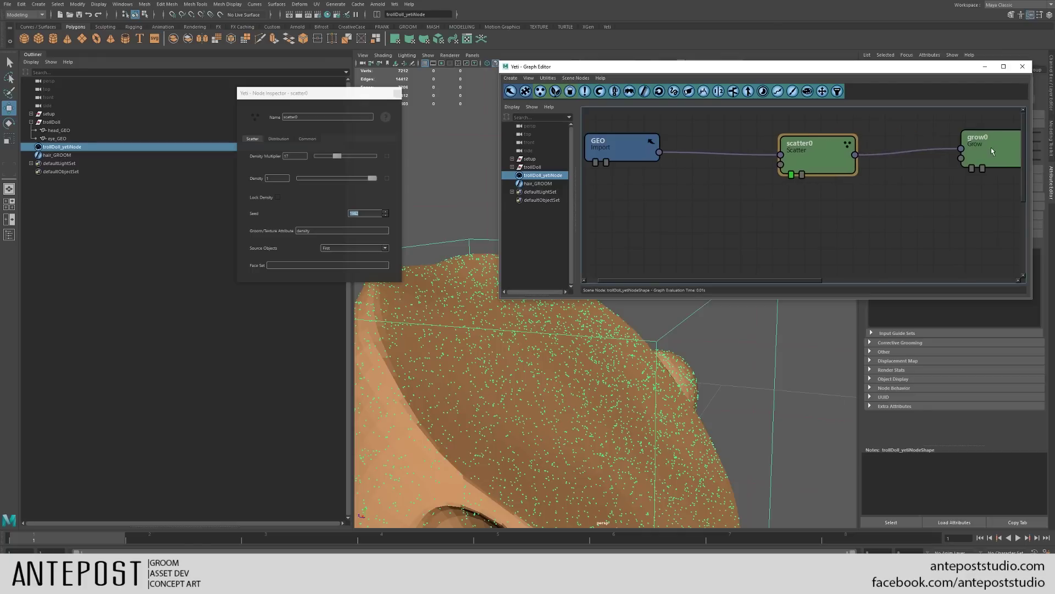
drag(984, 151, 922, 151)
click(304, 207)
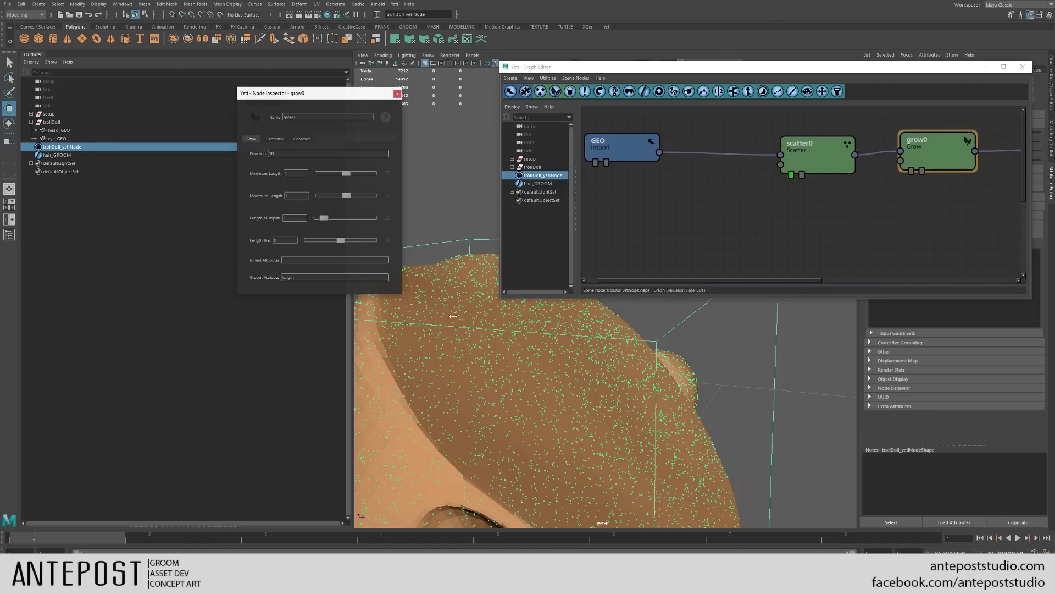
Step: Preview grow0's hair strands and orbit around the head to check full coverage
scroll(453, 316, down, 3)
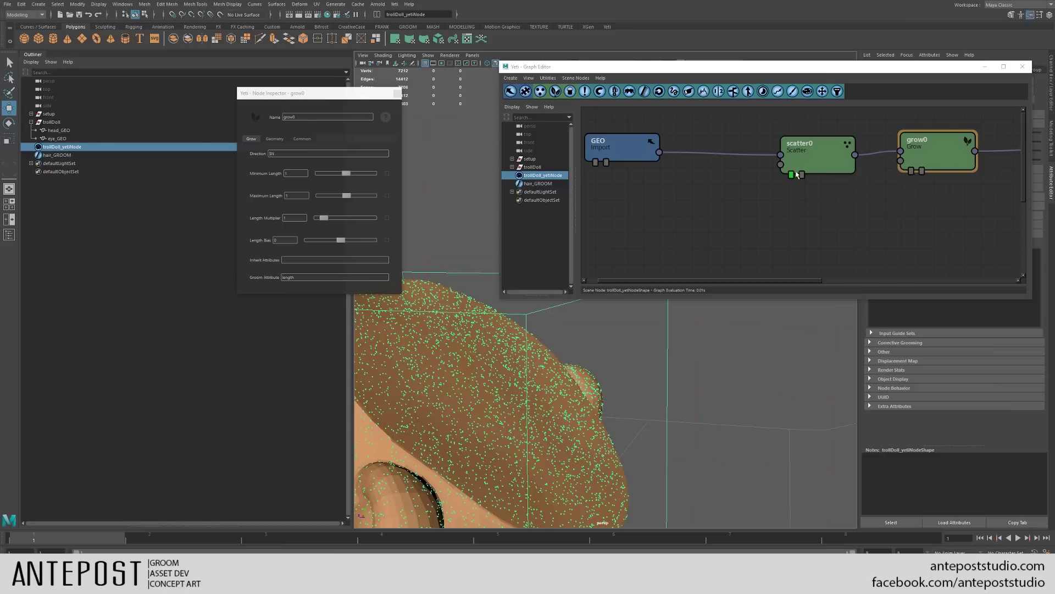
click(911, 171)
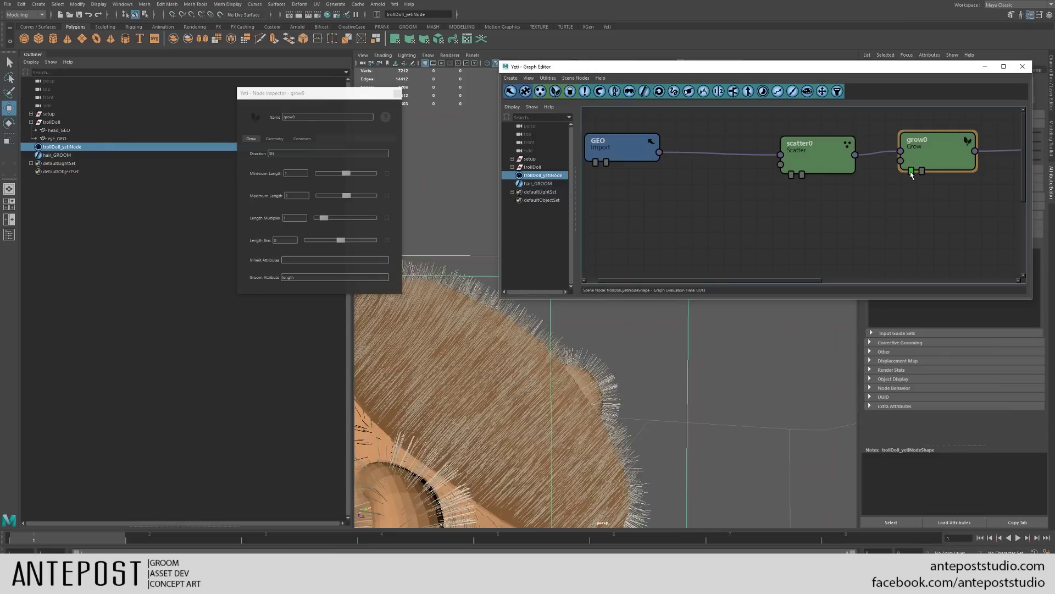
scroll(533, 393, up, 4)
alt+drag(533, 393, 584, 402)
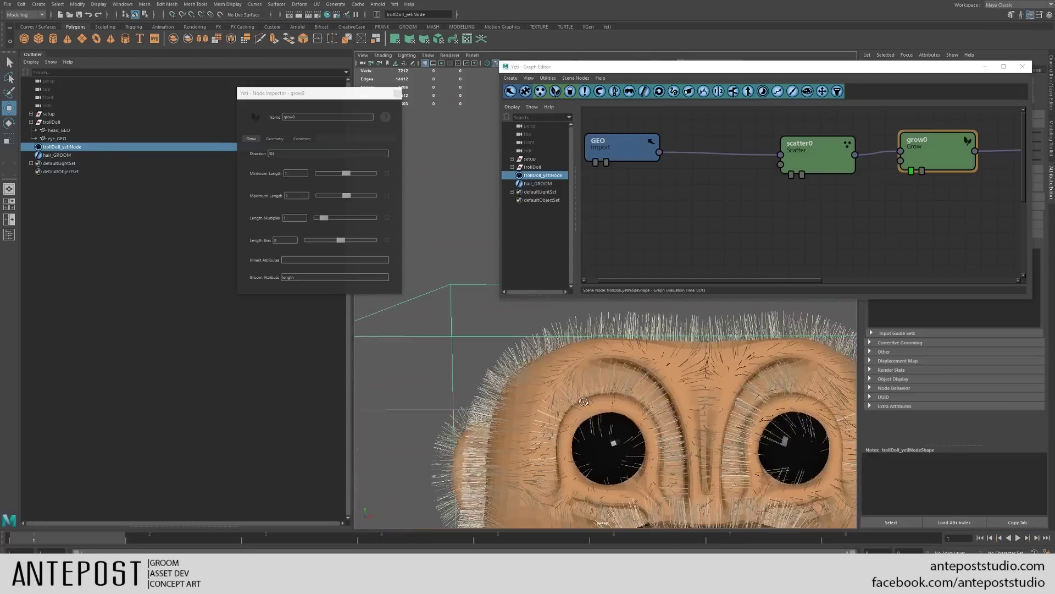
alt+drag(670, 356, 709, 322)
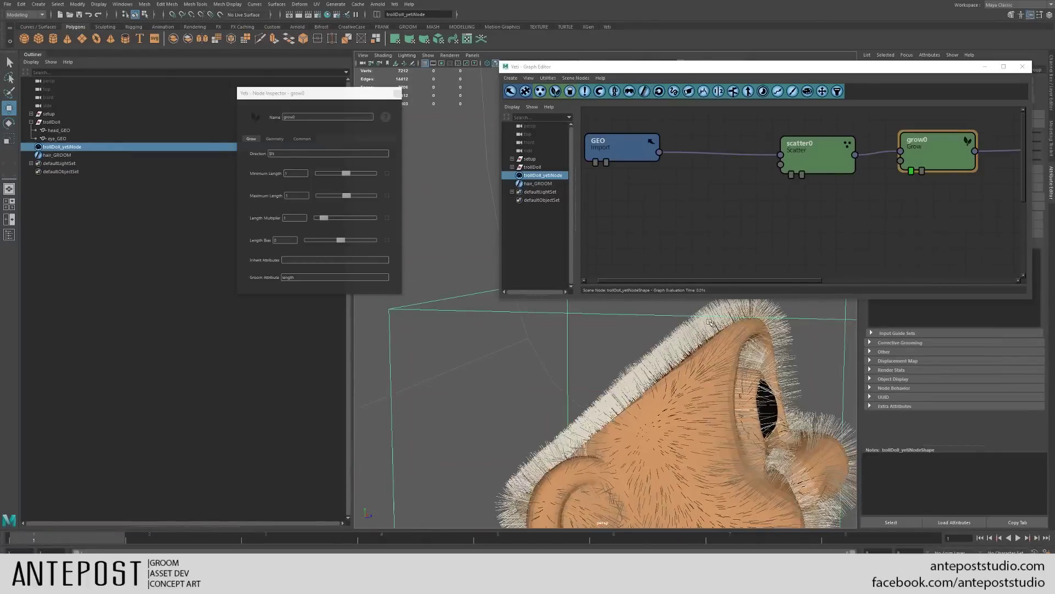
alt+drag(623, 337, 621, 360)
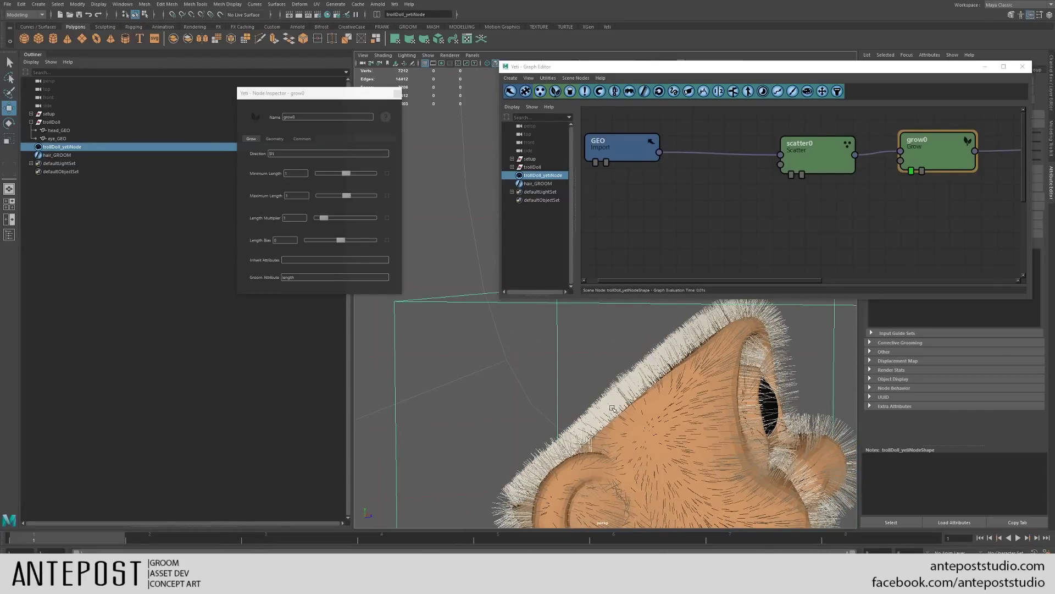
alt+drag(614, 409, 570, 250)
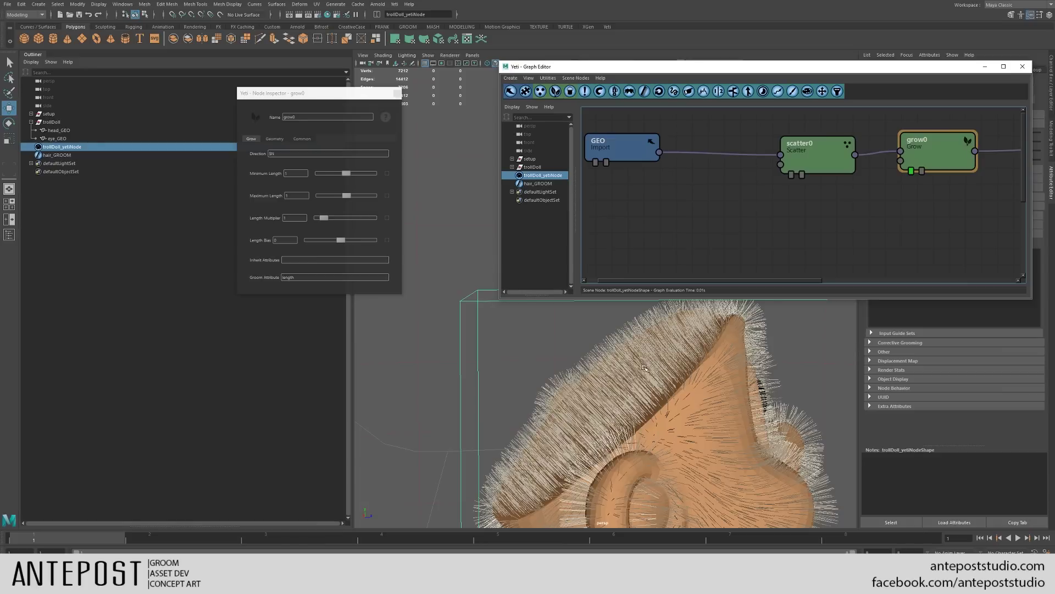
alt+drag(650, 365, 548, 415)
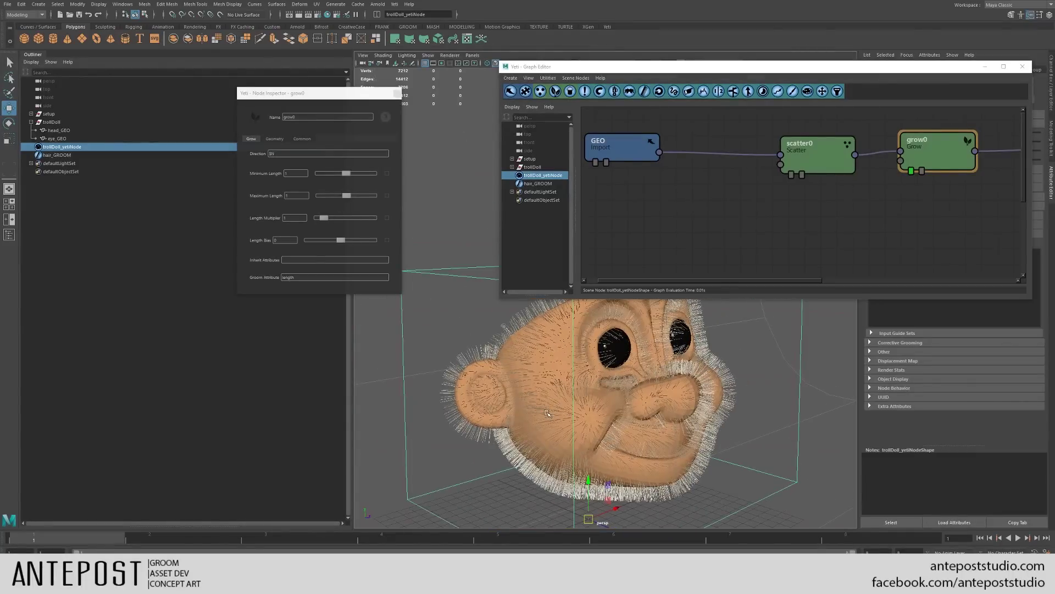
alt+drag(622, 412, 576, 356)
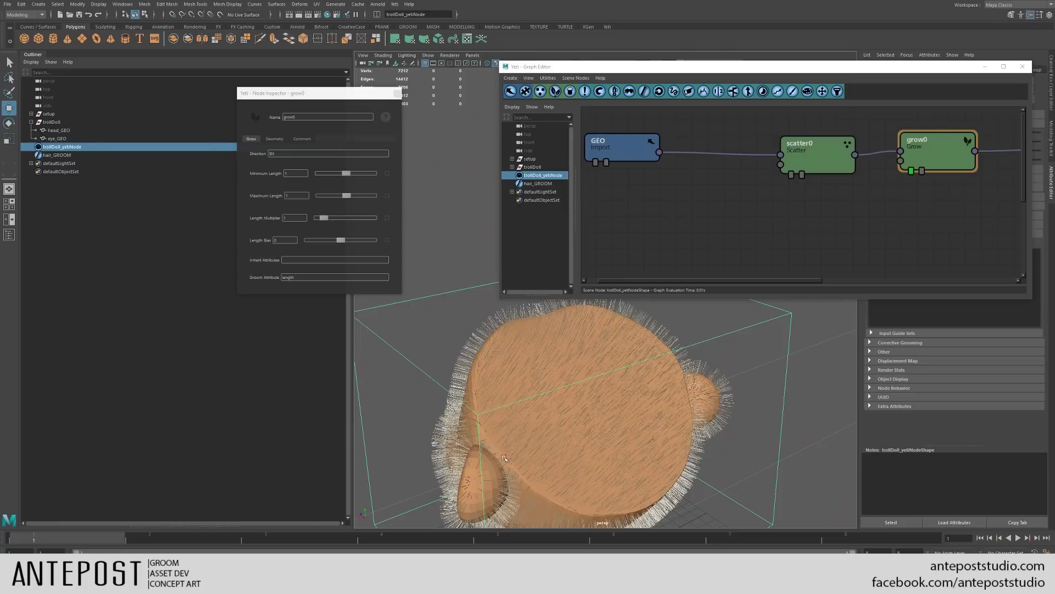
click(778, 223)
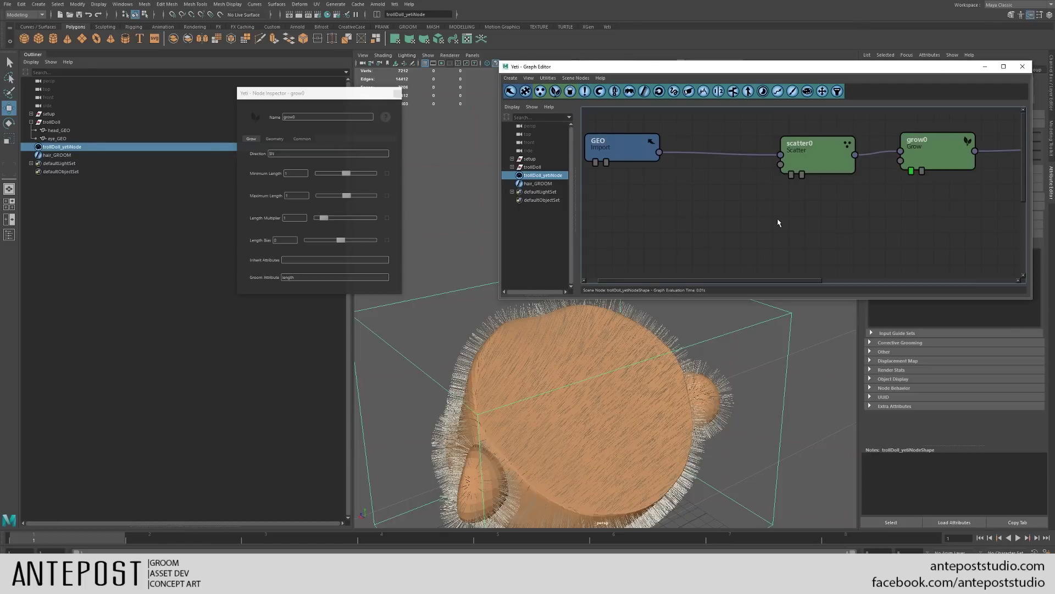
middle_drag(870, 203, 907, 218)
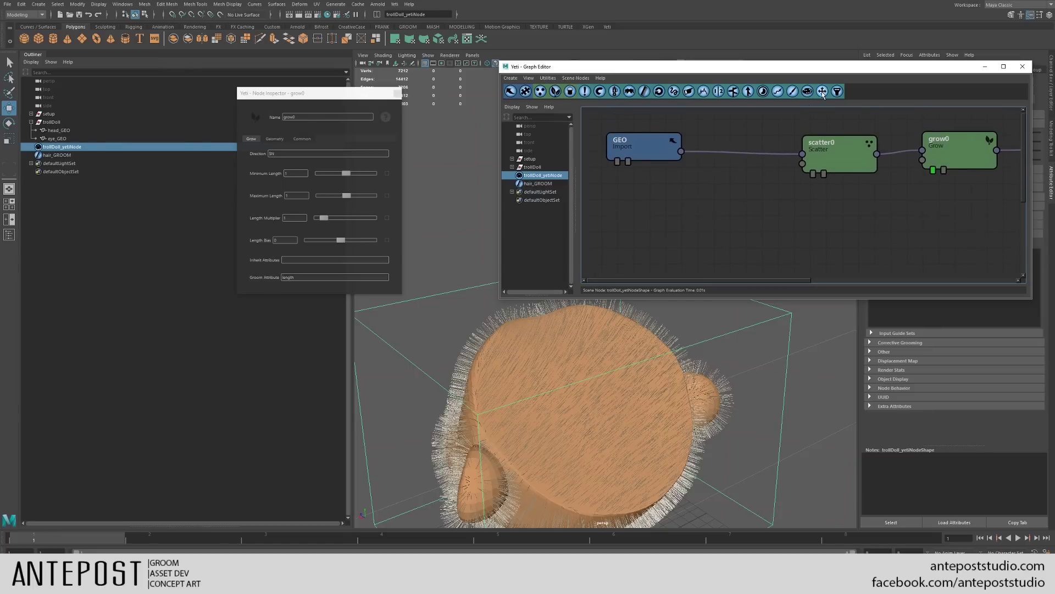
click(807, 90)
drag(846, 217, 757, 218)
drag(653, 154, 635, 158)
drag(765, 215, 740, 210)
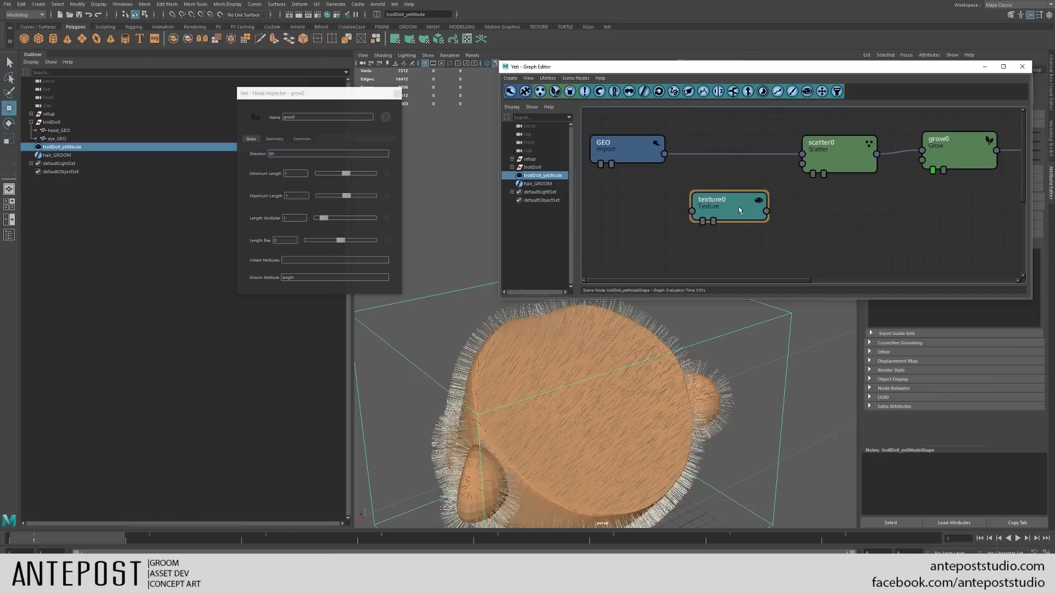
alt+drag(613, 416, 642, 419)
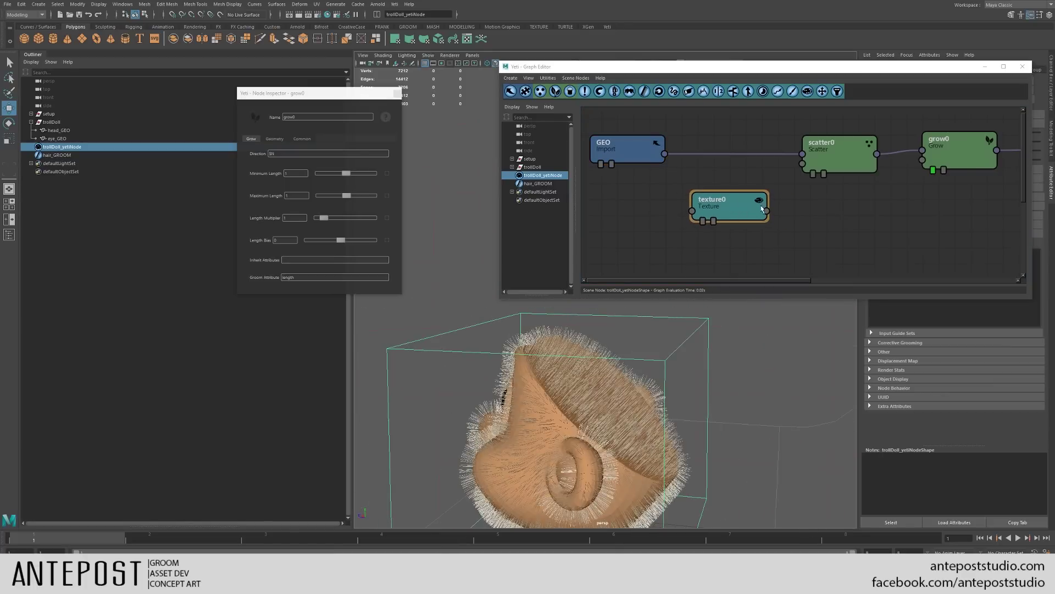
scroll(594, 396, up, 3)
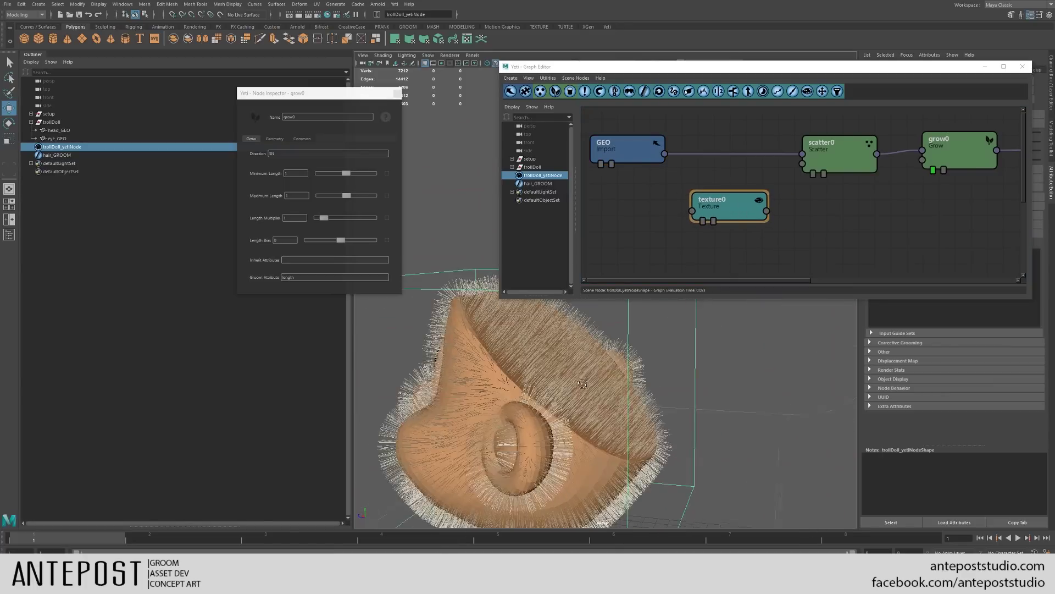
alt+drag(582, 384, 559, 383)
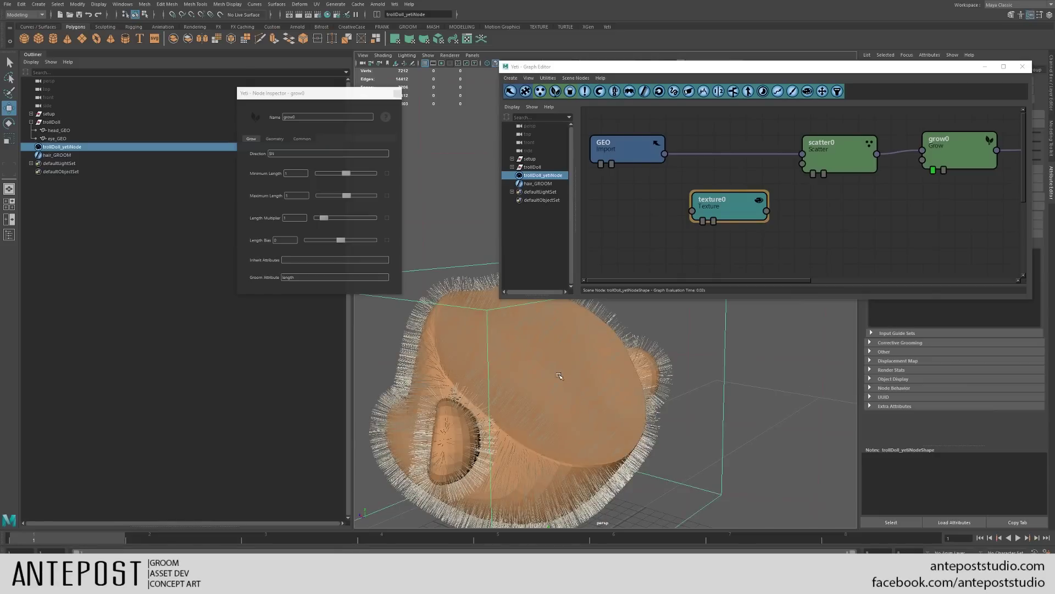
click(838, 157)
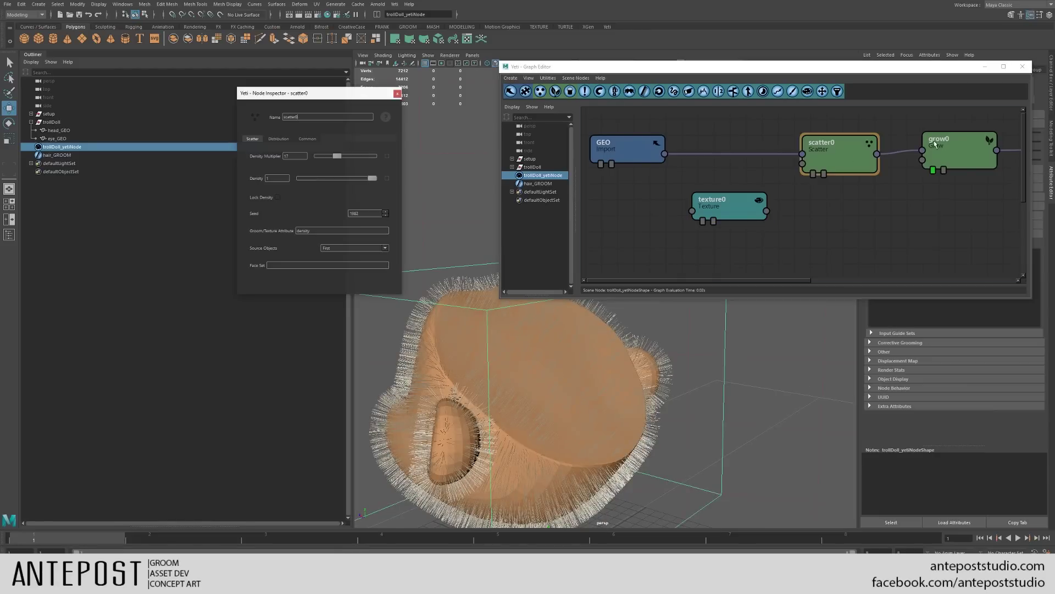
click(929, 148)
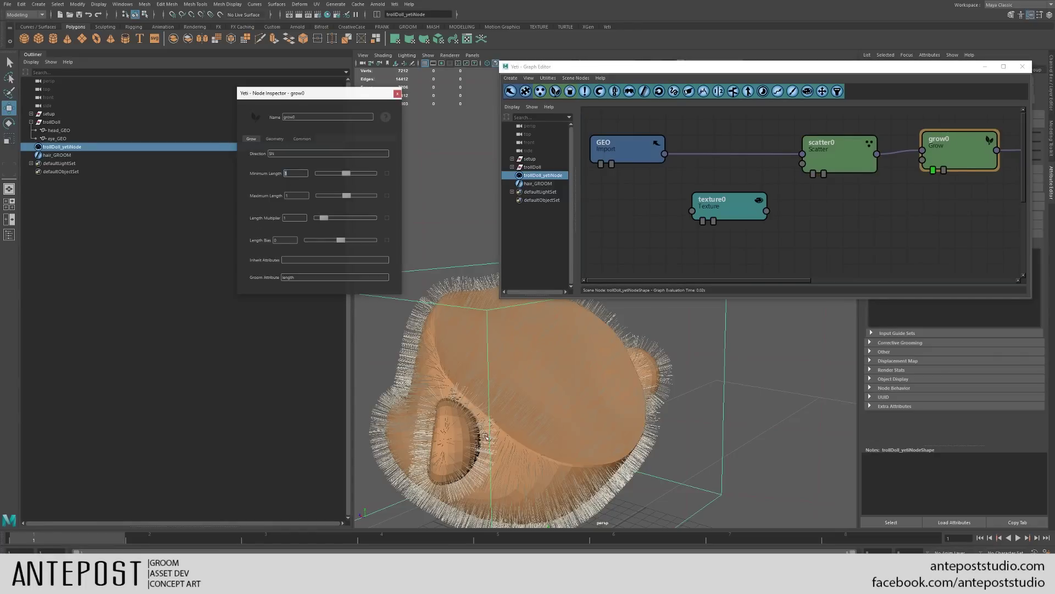
alt+drag(486, 437, 604, 338)
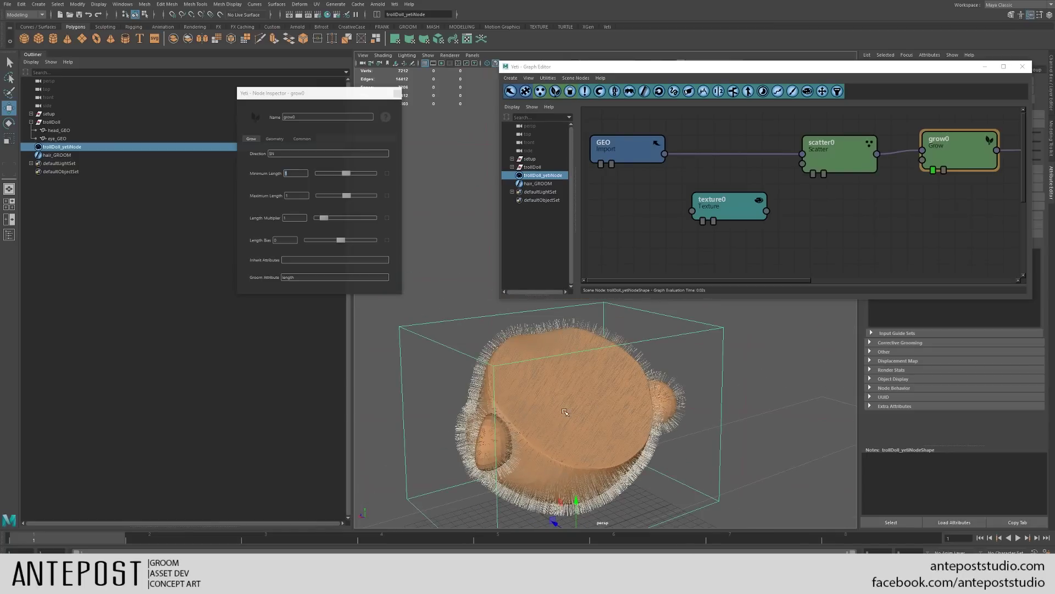
alt+drag(566, 412, 635, 348)
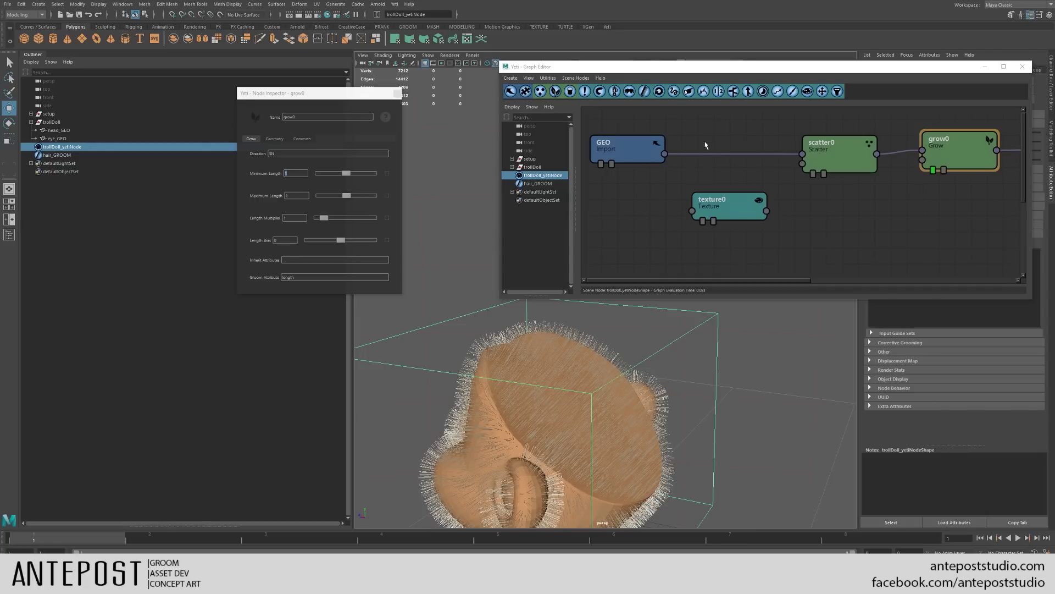
alt+drag(480, 457, 568, 420)
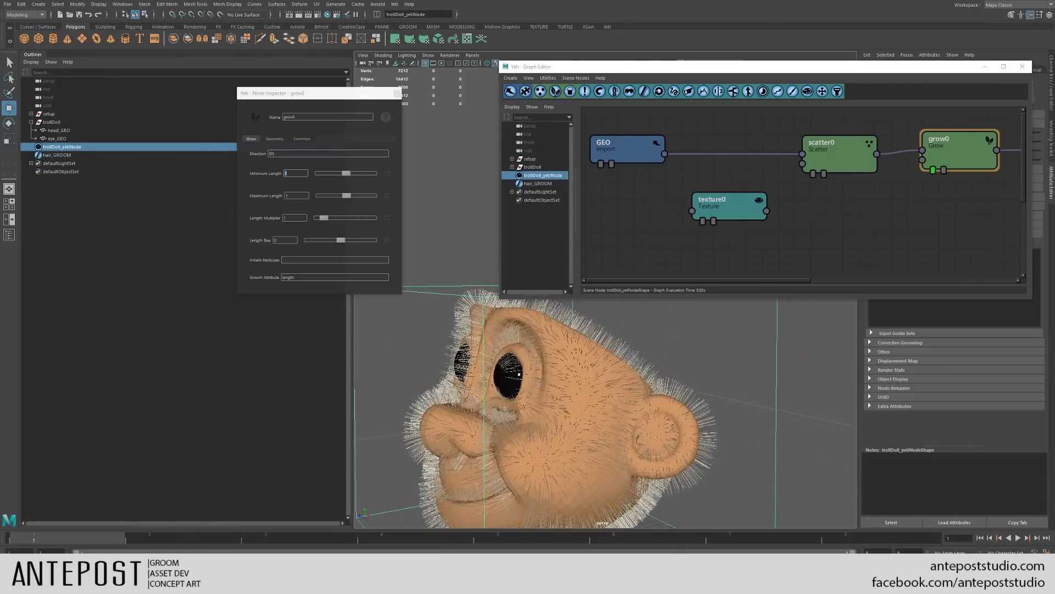
key(alt+Tab)
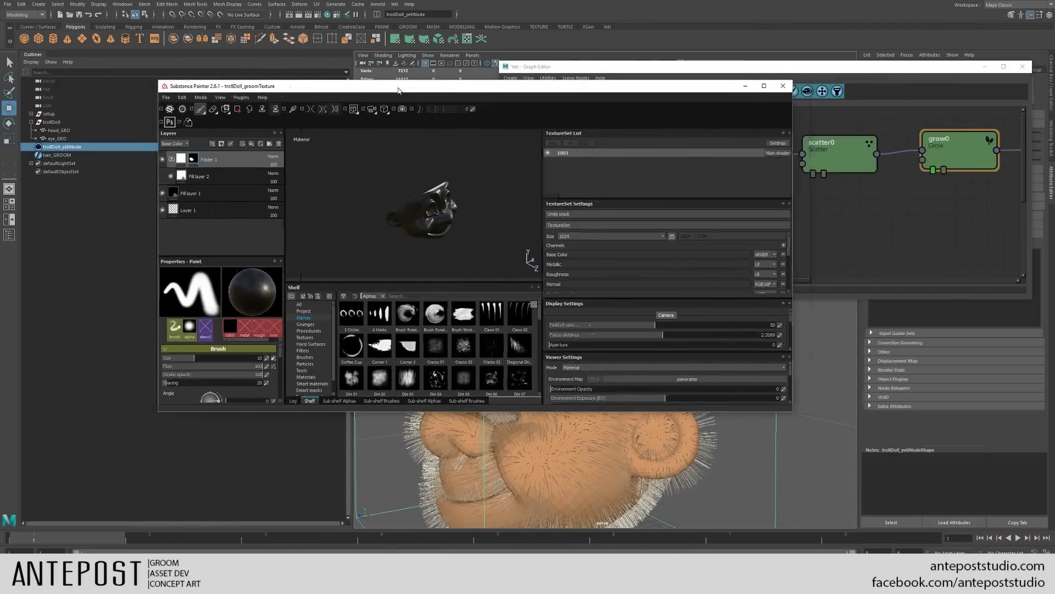
click(771, 88)
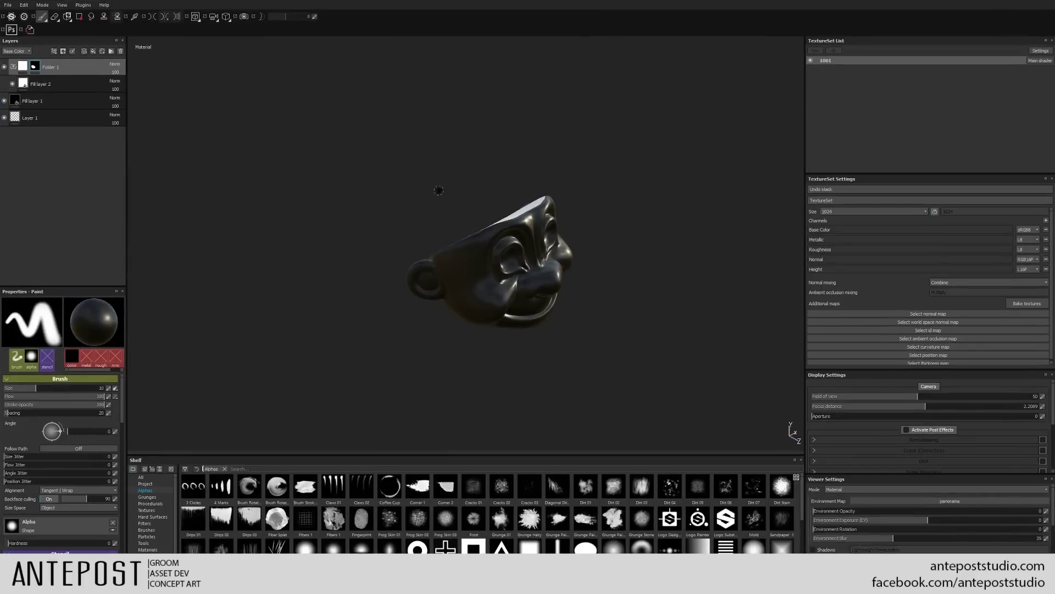
mouse_move(384, 253)
alt+mouse_down()
mouse_move(746, 223)
mouse_move(565, 236)
mouse_move(703, 228)
mouse_move(174, 190)
mouse_move(582, 224)
mouse_move(513, 258)
mouse_move(612, 236)
mouse_move(566, 213)
alt+mouse_up()
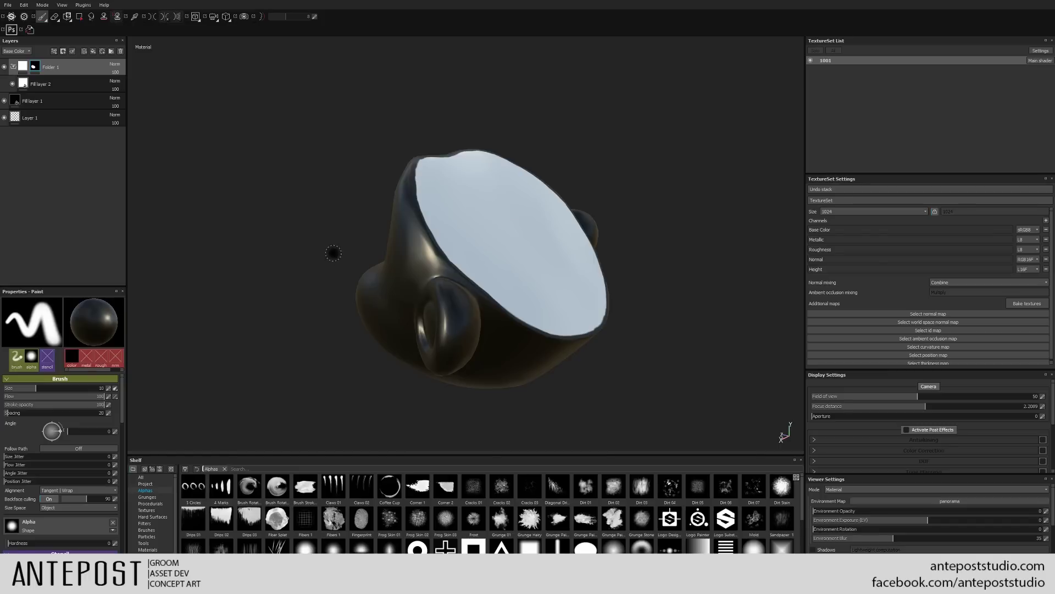
alt+drag(332, 252, 613, 251)
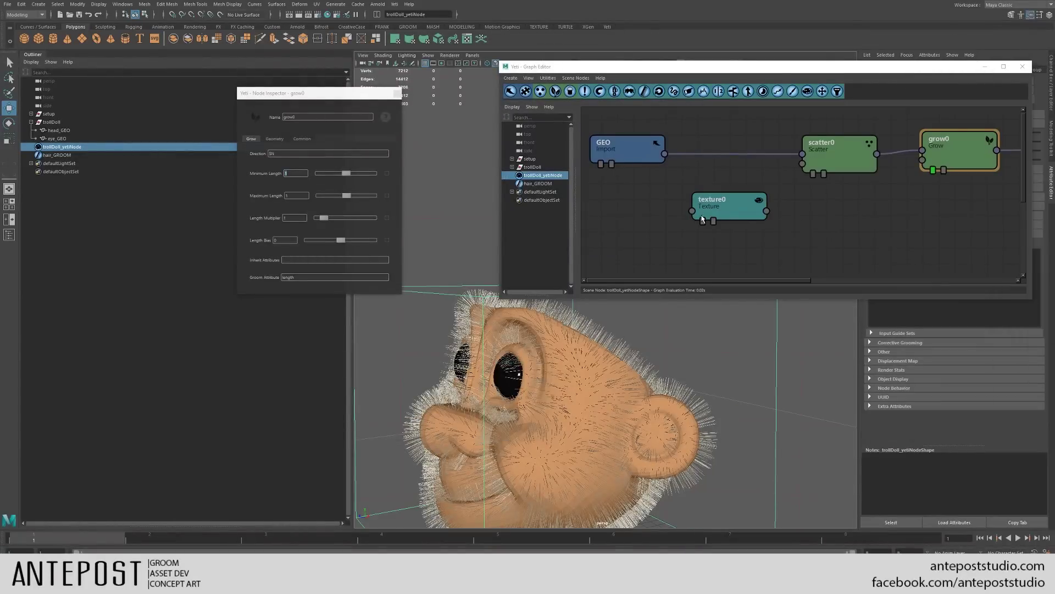
Step: Browse to sourceimages\GROOM and load head_density.png as texture0's file
drag(702, 220, 706, 204)
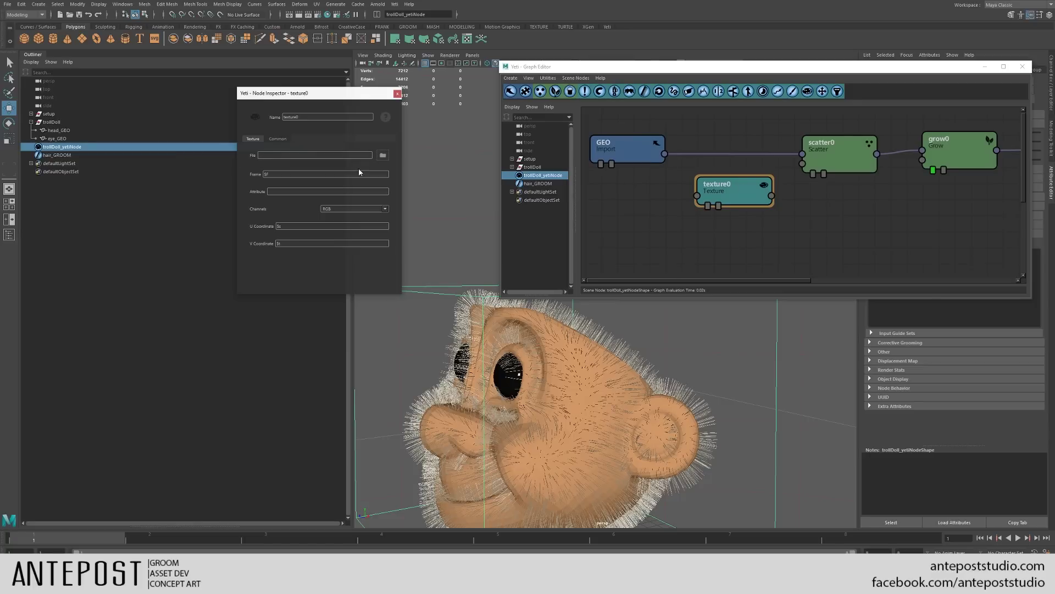
click(383, 156)
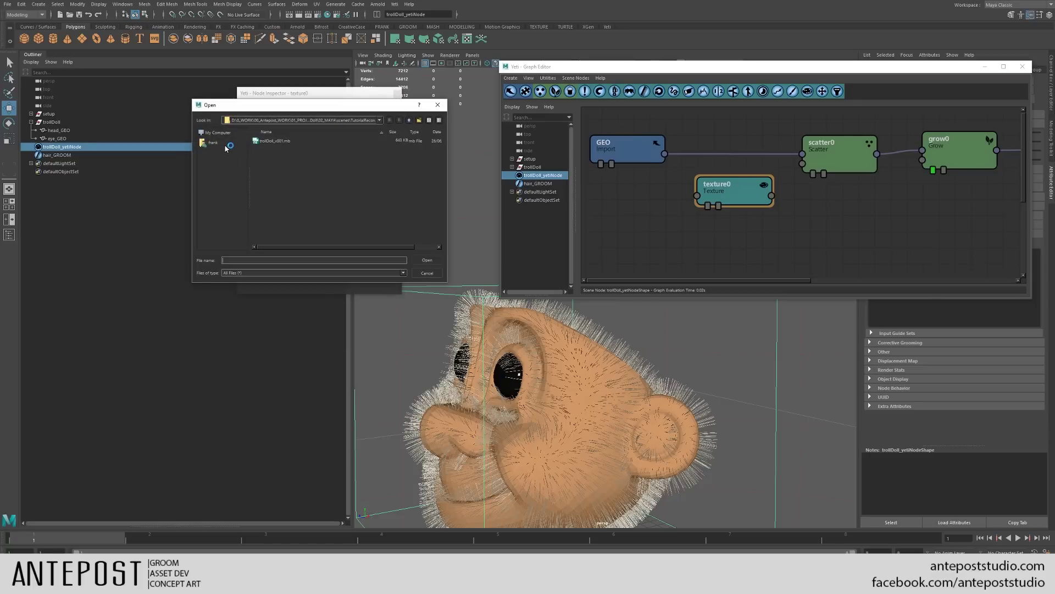
click(409, 121)
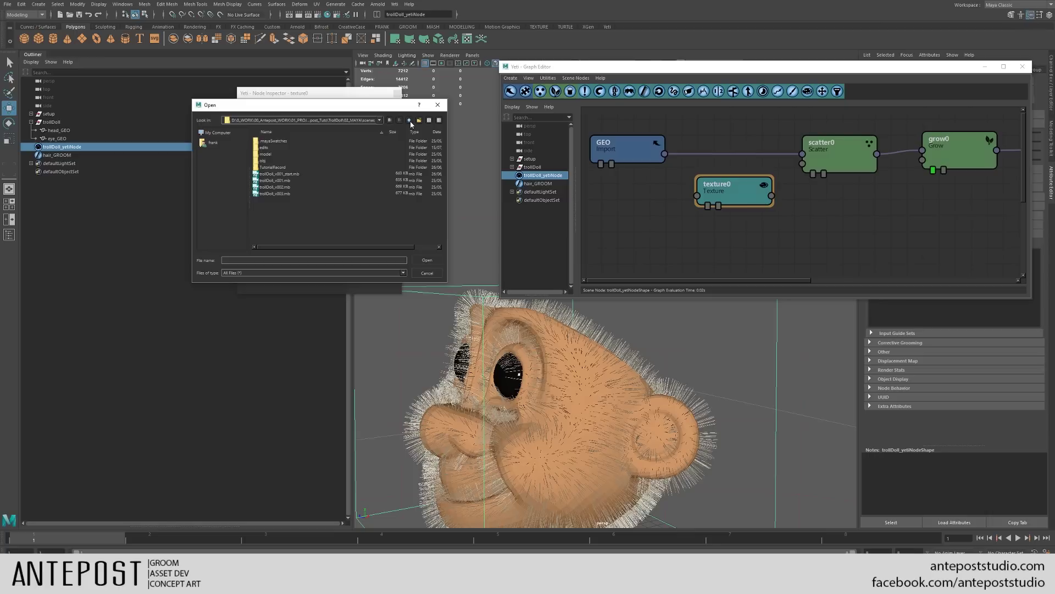
click(409, 121)
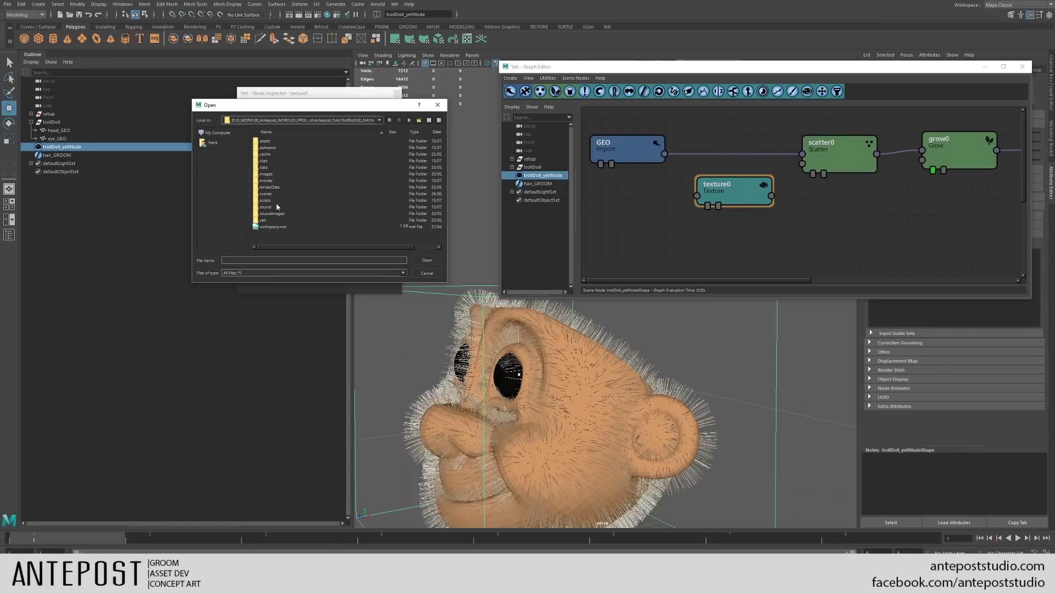
double_click(273, 174)
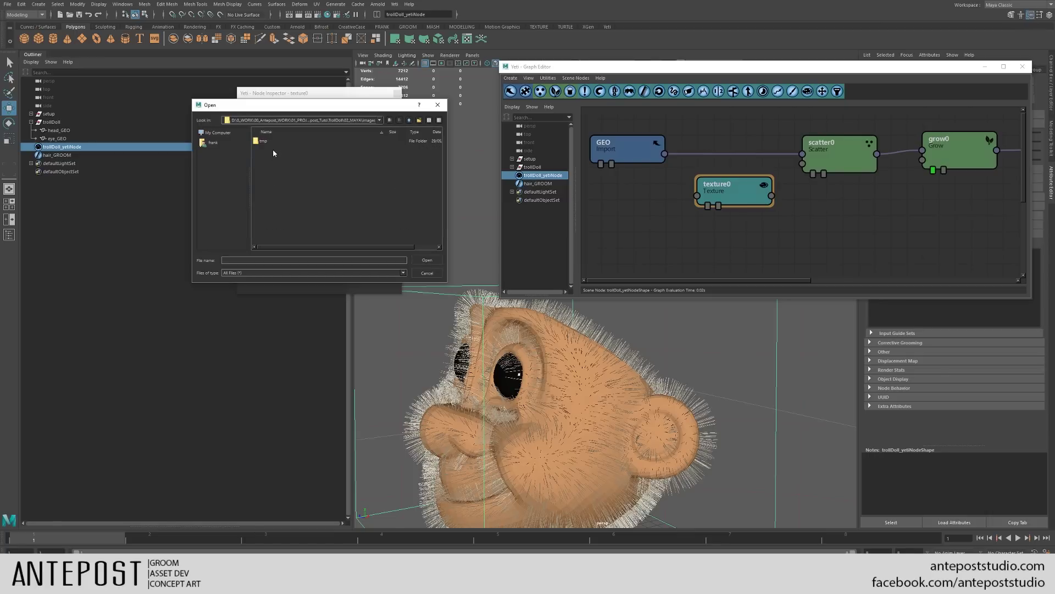
click(409, 121)
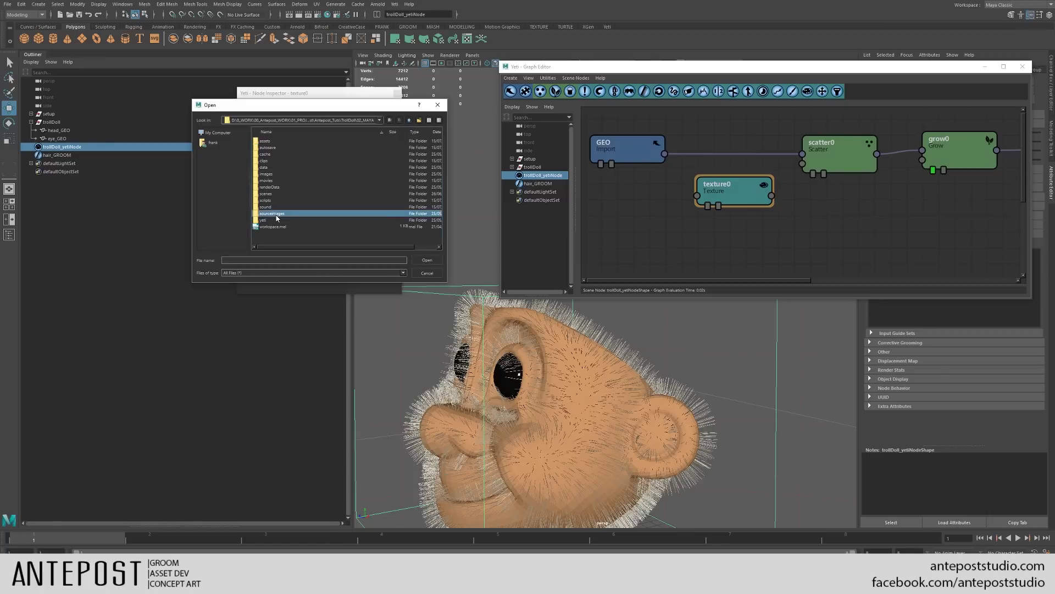
double_click(275, 213)
double_click(269, 148)
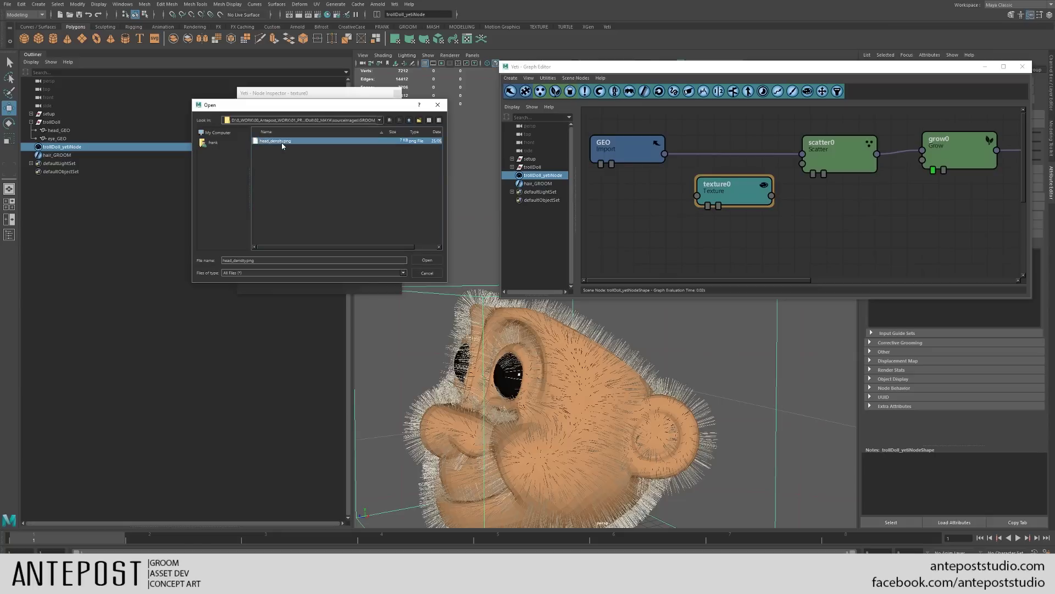
double_click(281, 143)
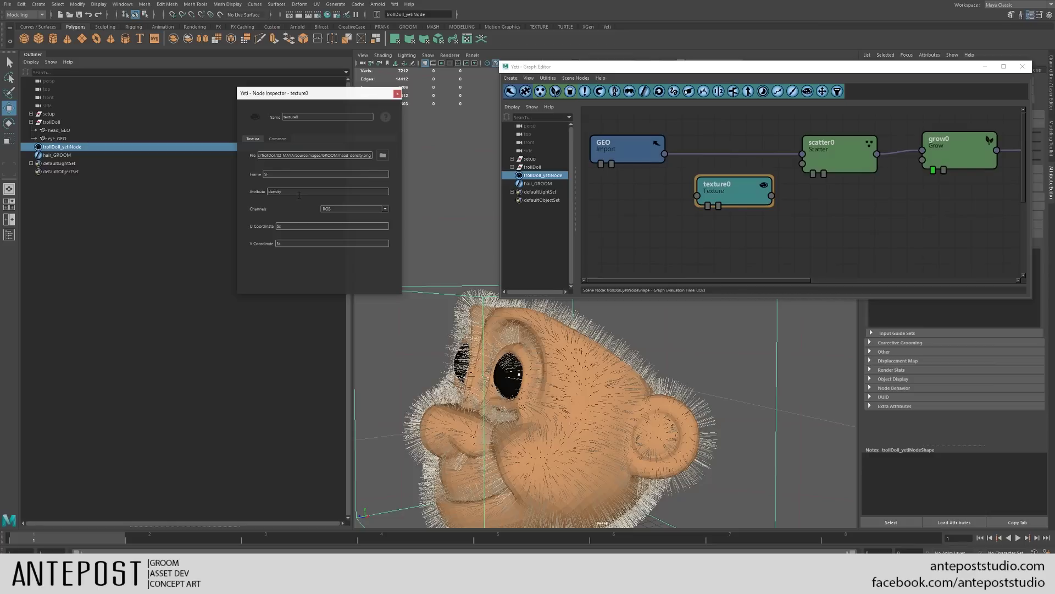
Step: Set texture0's attribute to density and its V Coordinate to 1.0 - $t
double_click(273, 193)
click(279, 243)
drag(306, 244, 265, 249)
click(280, 242)
key(ctrl+a)
Step: Close the texture0 settings and move the graph window aside
drag(344, 96, 430, 144)
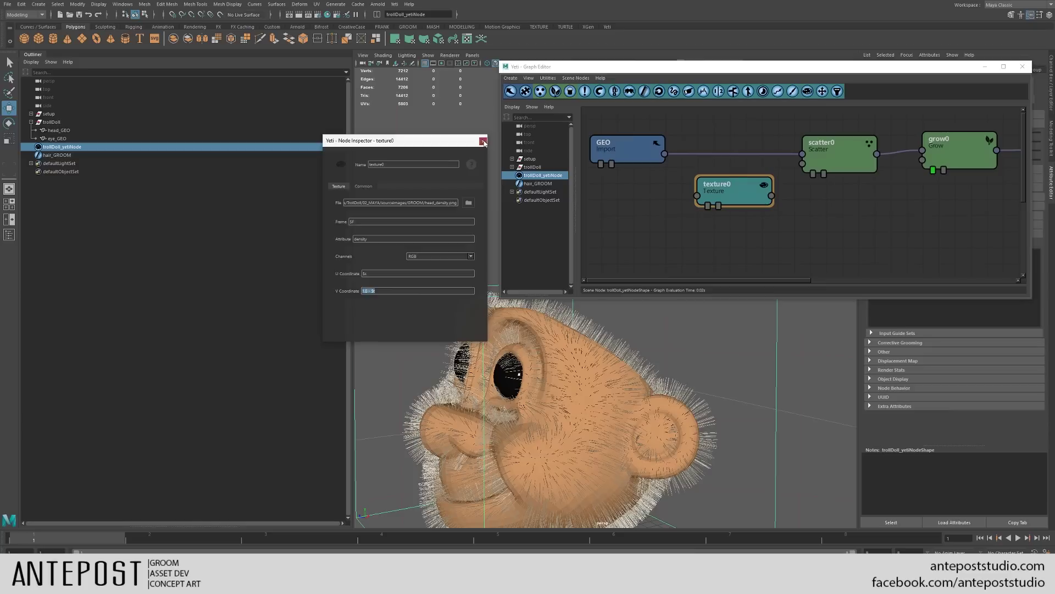
click(483, 141)
drag(770, 66, 653, 82)
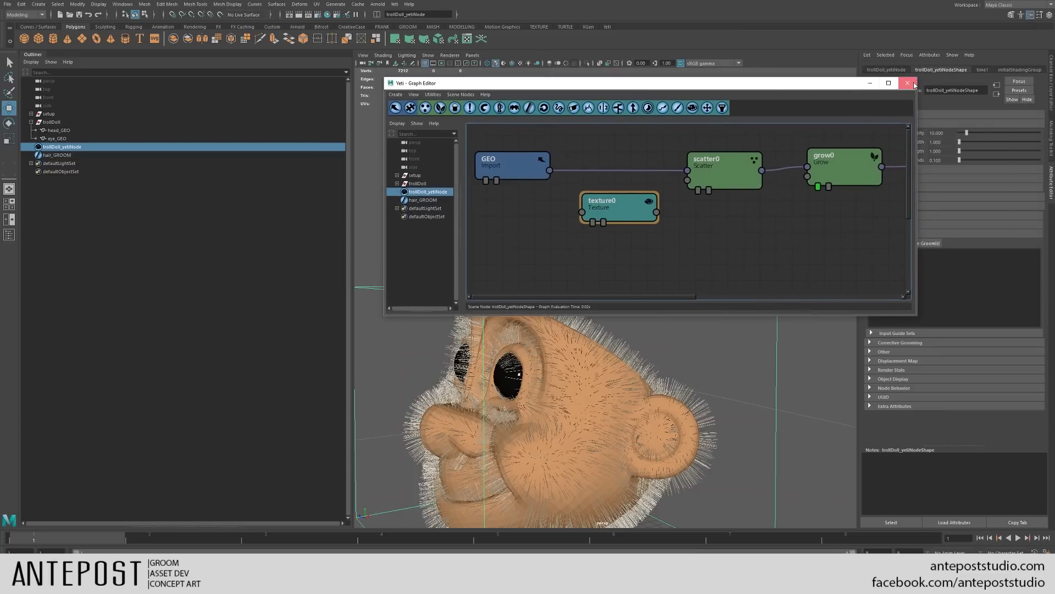
Step: Reopen the Yeti Graph Editor and rename texture0 to density_TEX
click(913, 84)
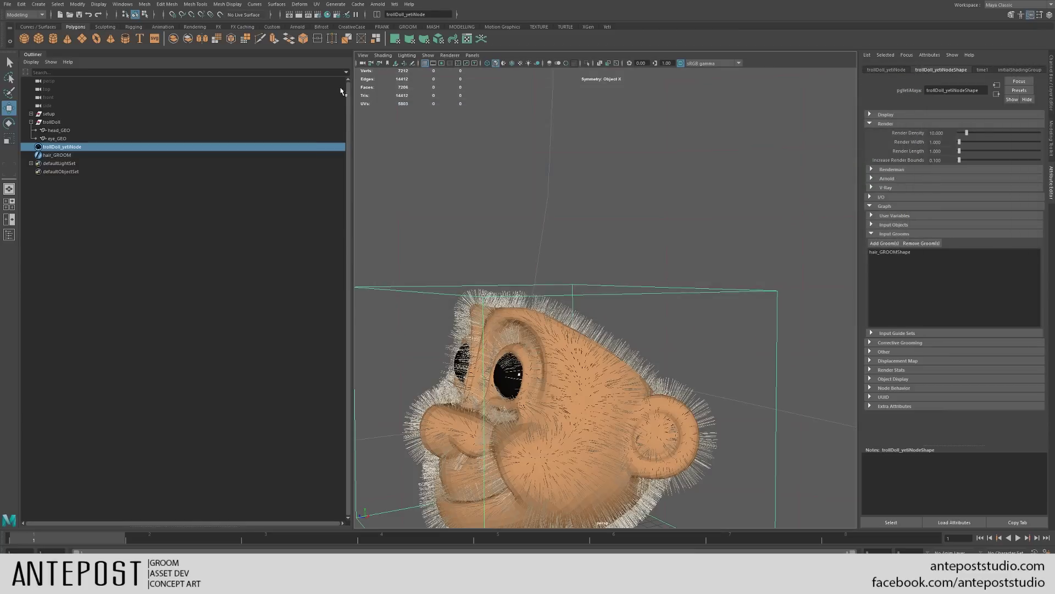
click(399, 4)
click(413, 17)
double_click(640, 194)
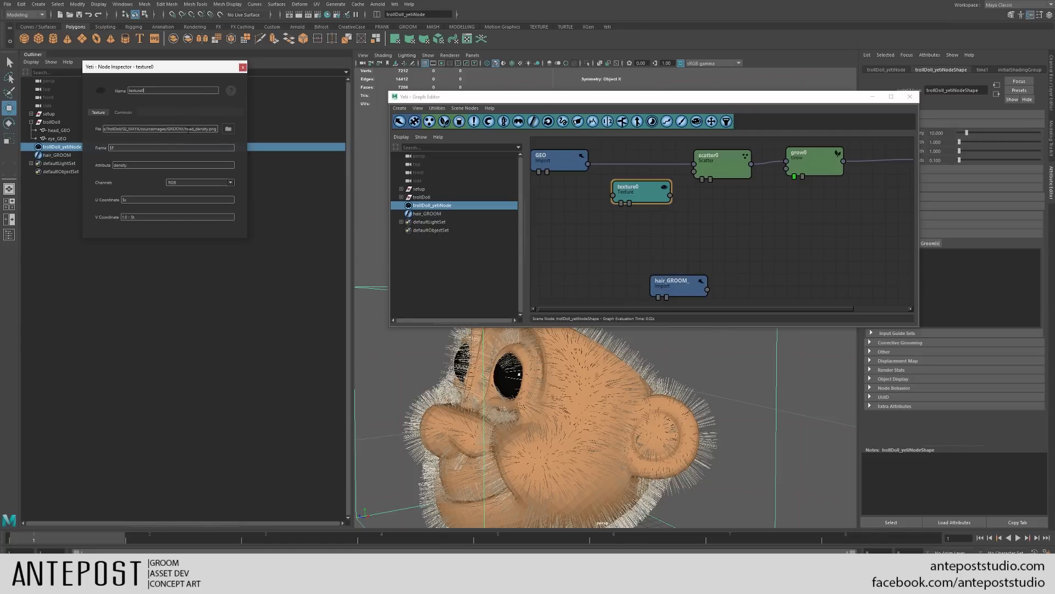
double_click(172, 88)
text(density_TEX)
click(242, 67)
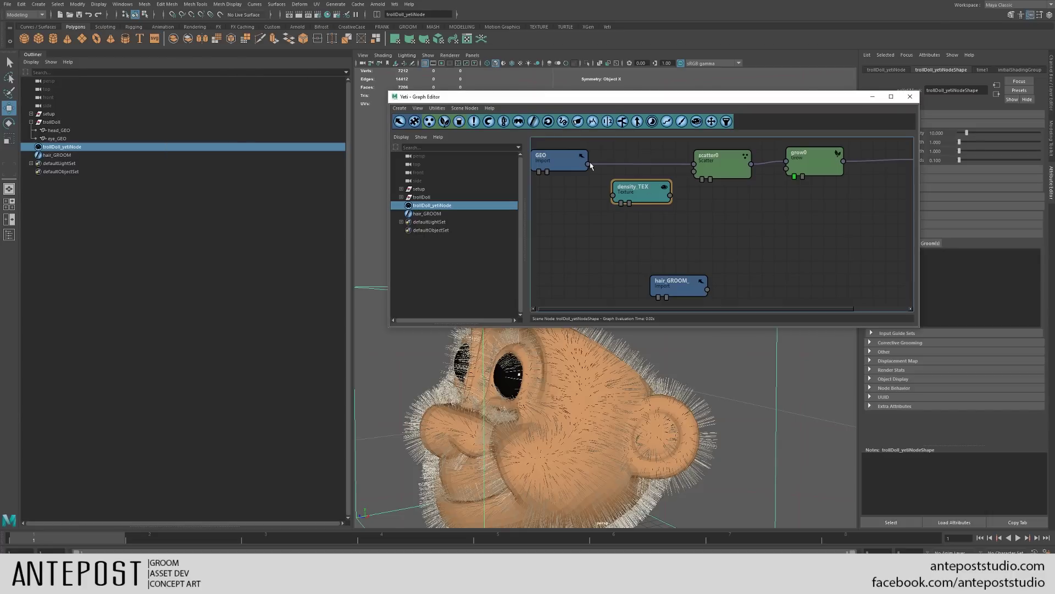
Step: Wire GEO's output into density_TEX, placing it between GEO and scatter0
alt+drag(621, 440, 554, 420)
drag(588, 165, 663, 166)
click(705, 165)
Step: Inspect the density_TEX, scatter0 and grow0 nodes, then close the graph
double_click(663, 166)
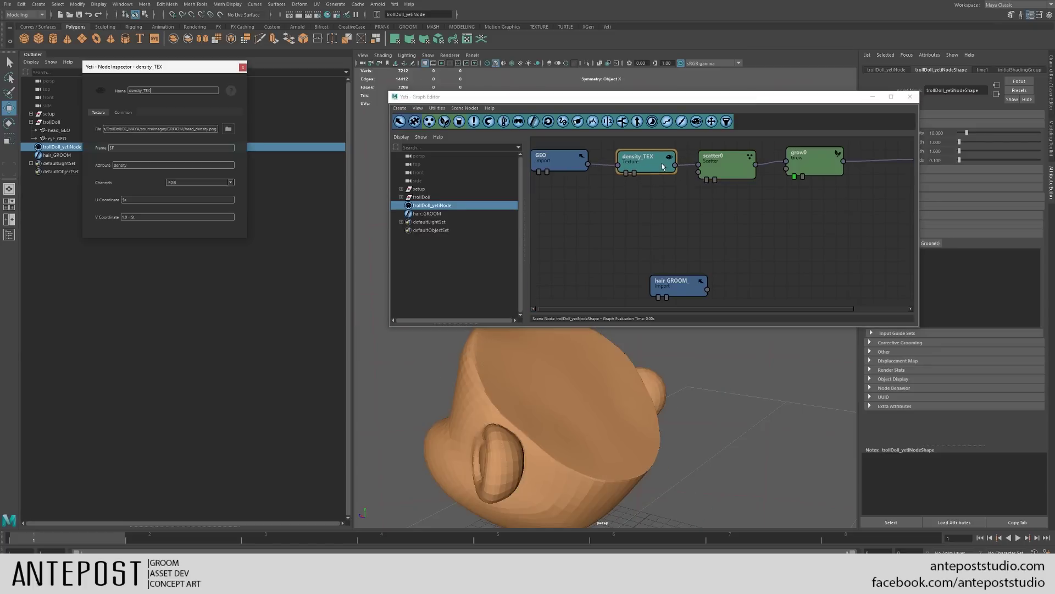
click(710, 175)
click(796, 179)
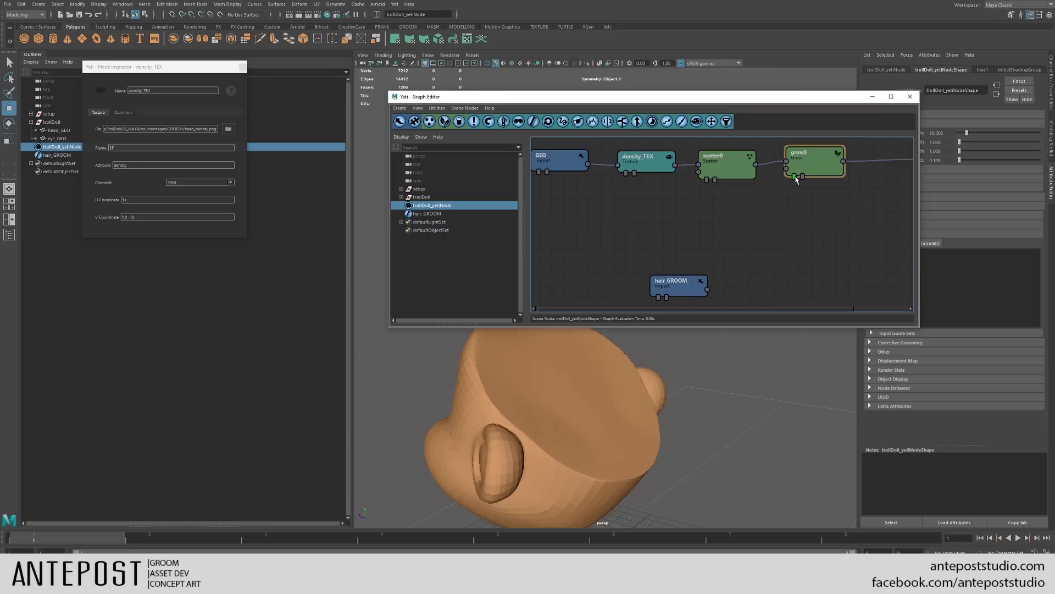
click(647, 171)
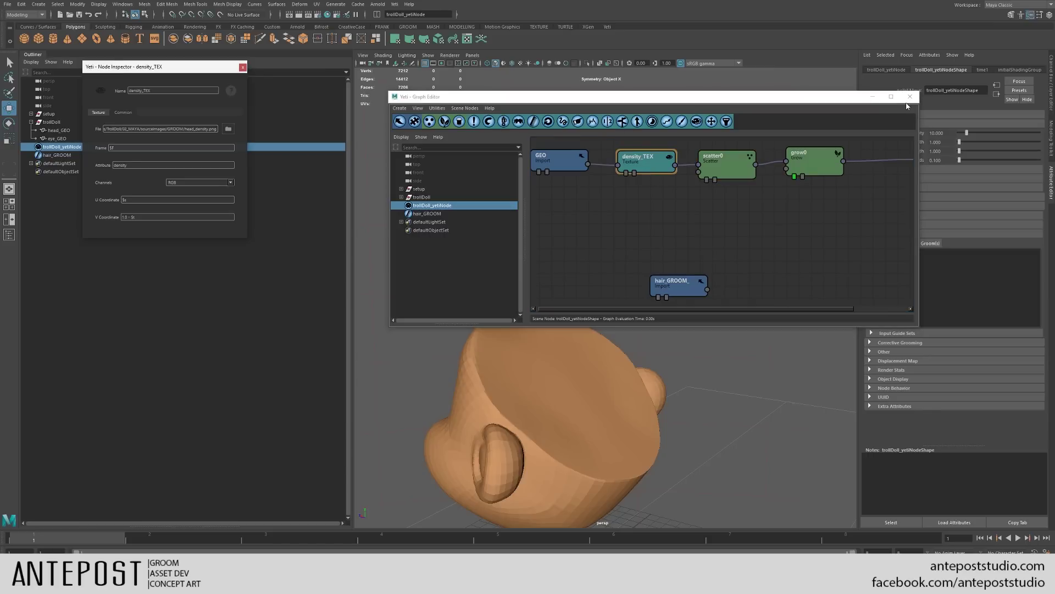
click(910, 97)
Step: Reconnect GEO to density_TEX and display scatter0's points on the troll head
click(394, 4)
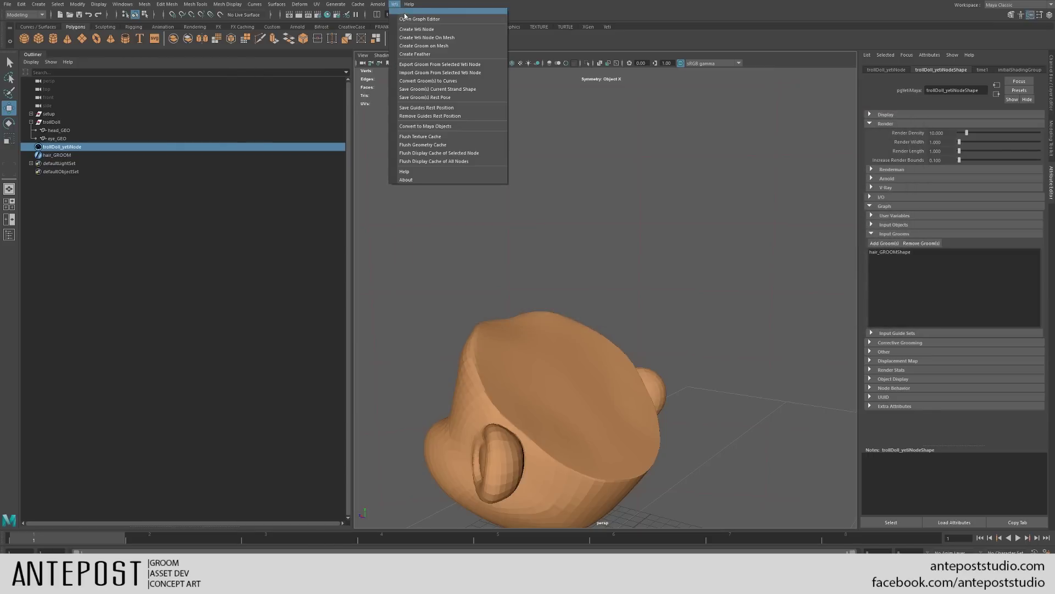
click(405, 18)
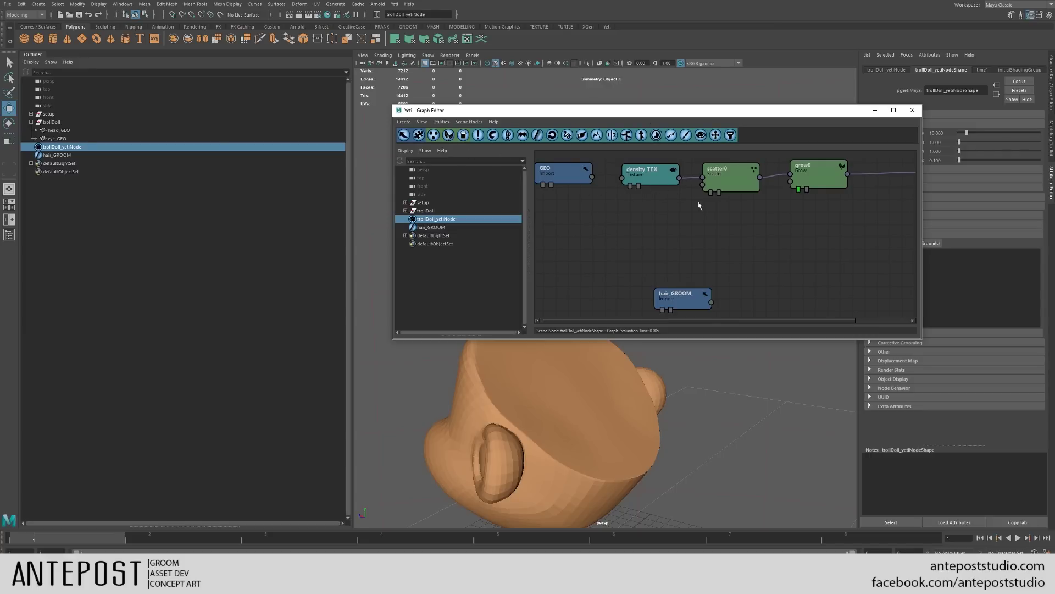
drag(591, 177, 622, 180)
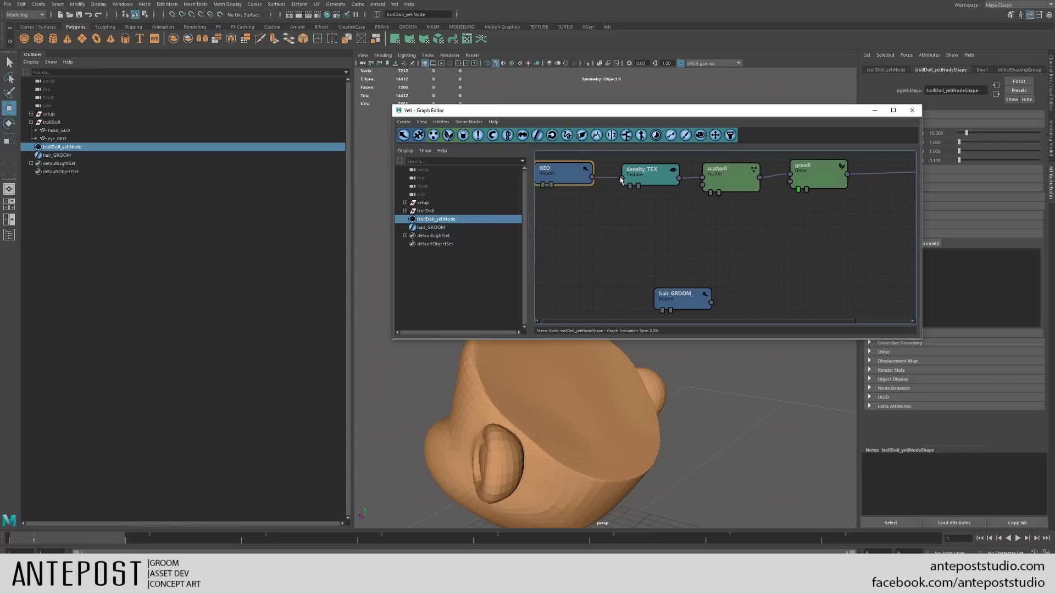
click(711, 192)
alt+drag(545, 441, 608, 388)
Step: Display grow0's hair on the crown and pan the graph to reveal comb0
click(795, 183)
alt+drag(555, 418, 577, 419)
middle_drag(789, 263, 733, 248)
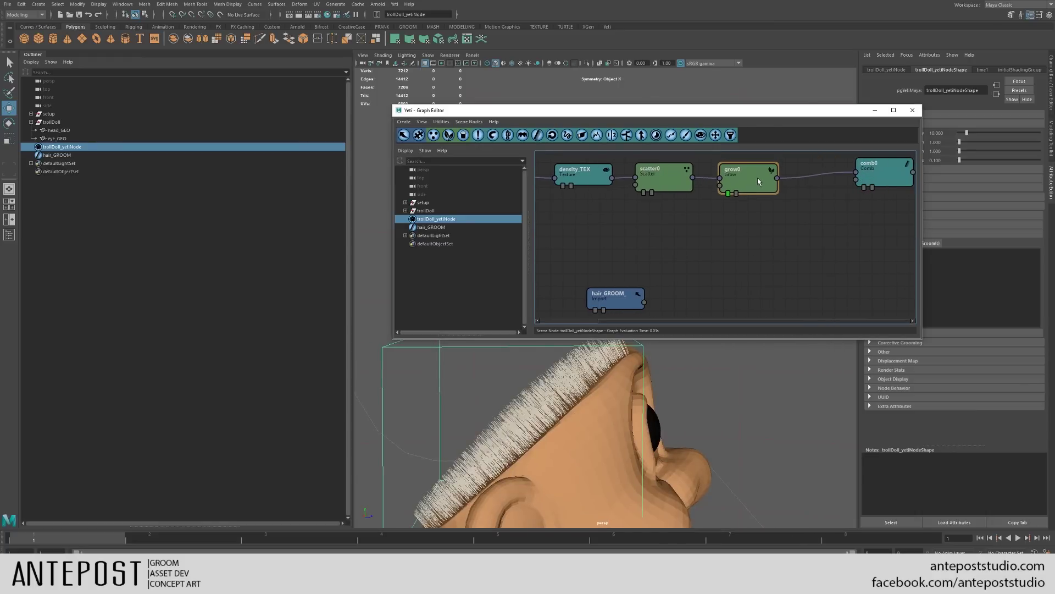
Step: Move the graph window higher and open grow0 in the Node Inspector
drag(817, 113, 858, 31)
alt+drag(627, 353, 583, 370)
key(i)
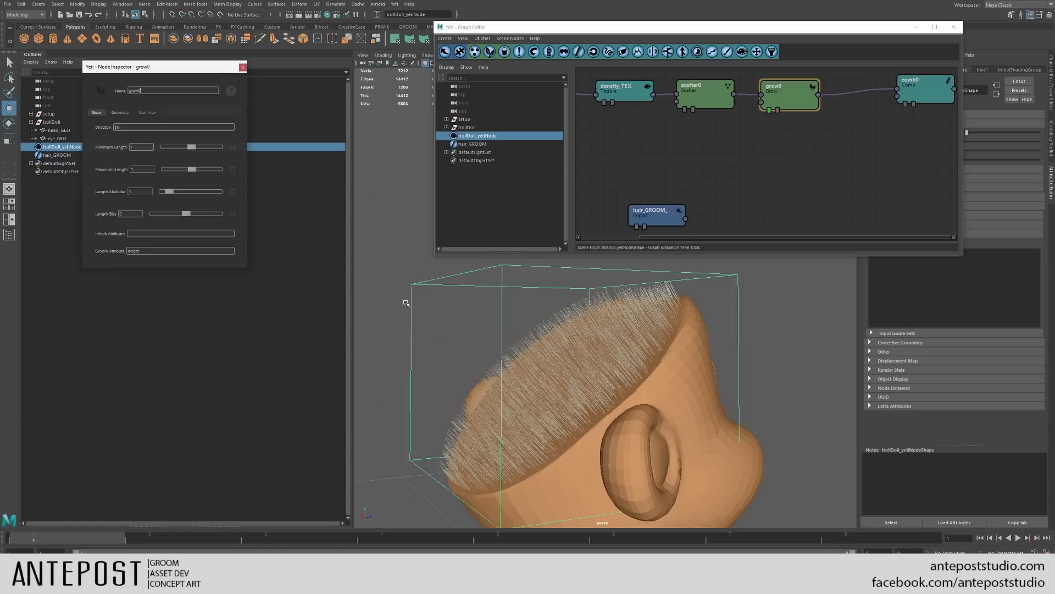
Step: Drag grow0's Minimum Length slider down while checking the hairline up close
alt+drag(531, 358, 538, 360)
scroll(538, 360, up, 4)
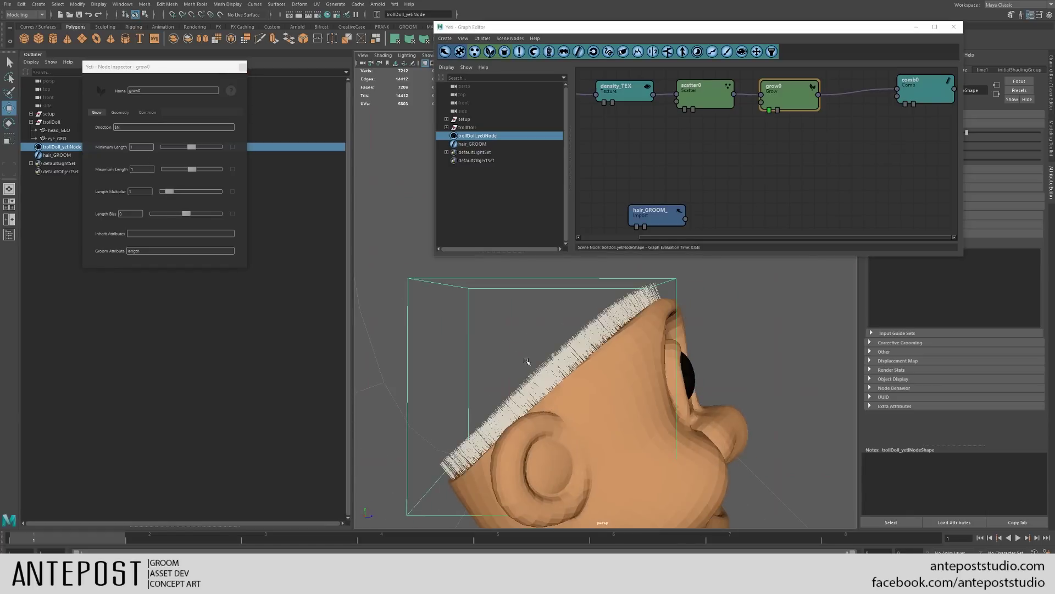
scroll(464, 332, up, 1)
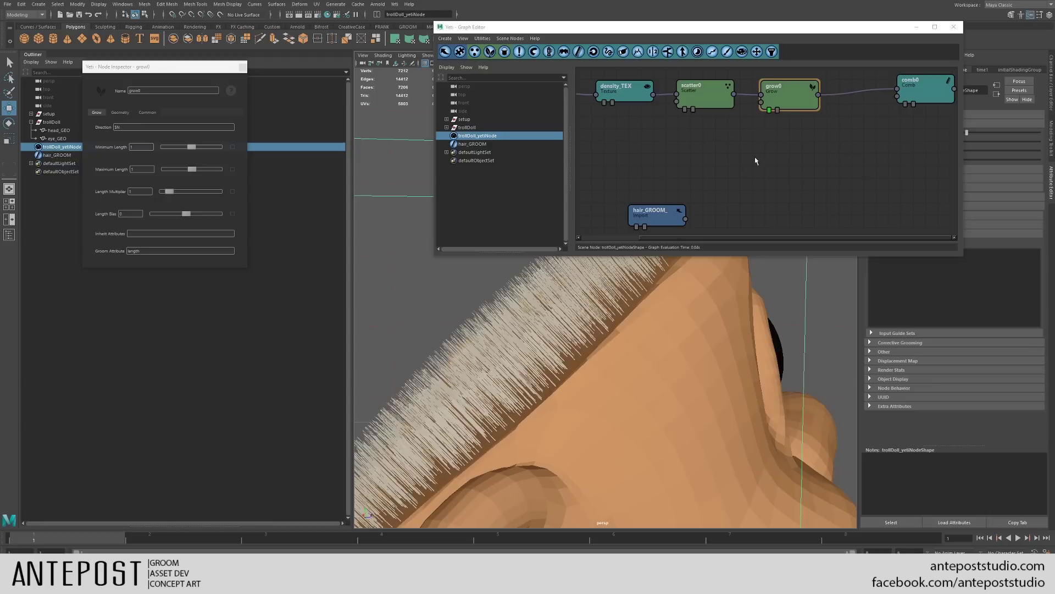
scroll(484, 378, up, 3)
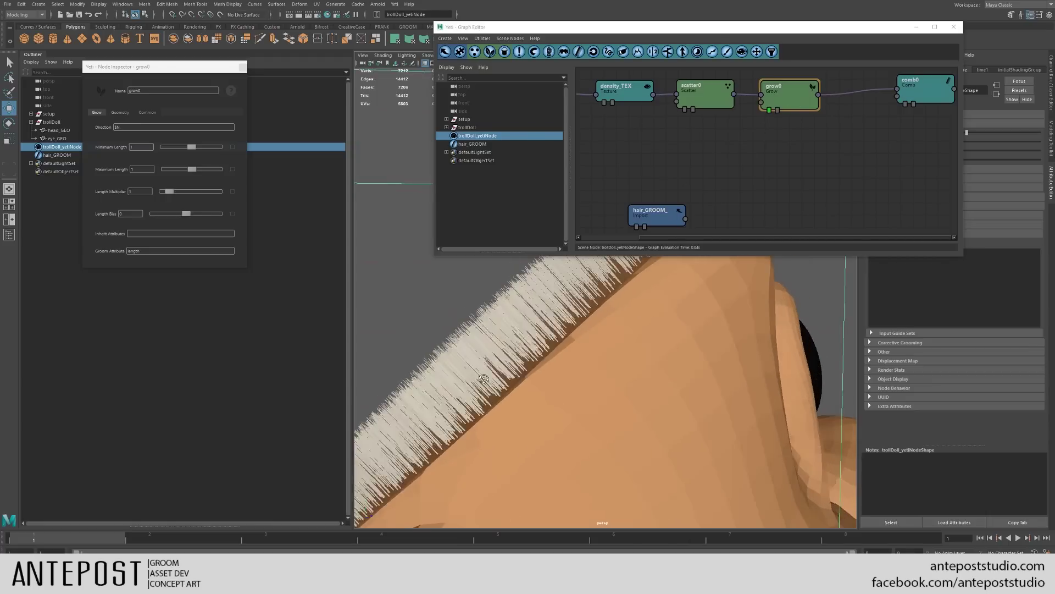
scroll(483, 377, up, 3)
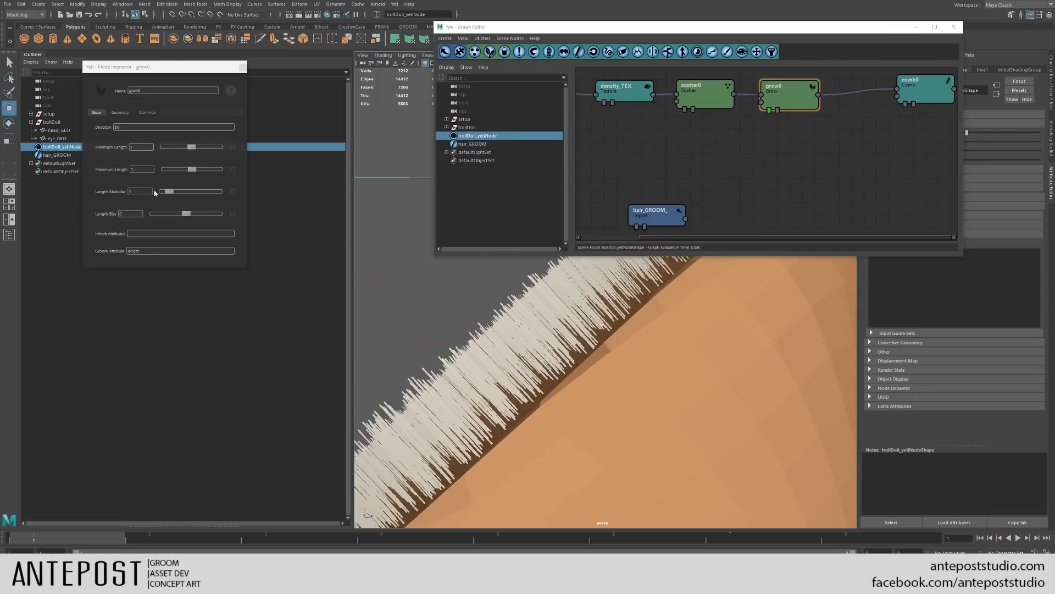
drag(191, 149, 171, 150)
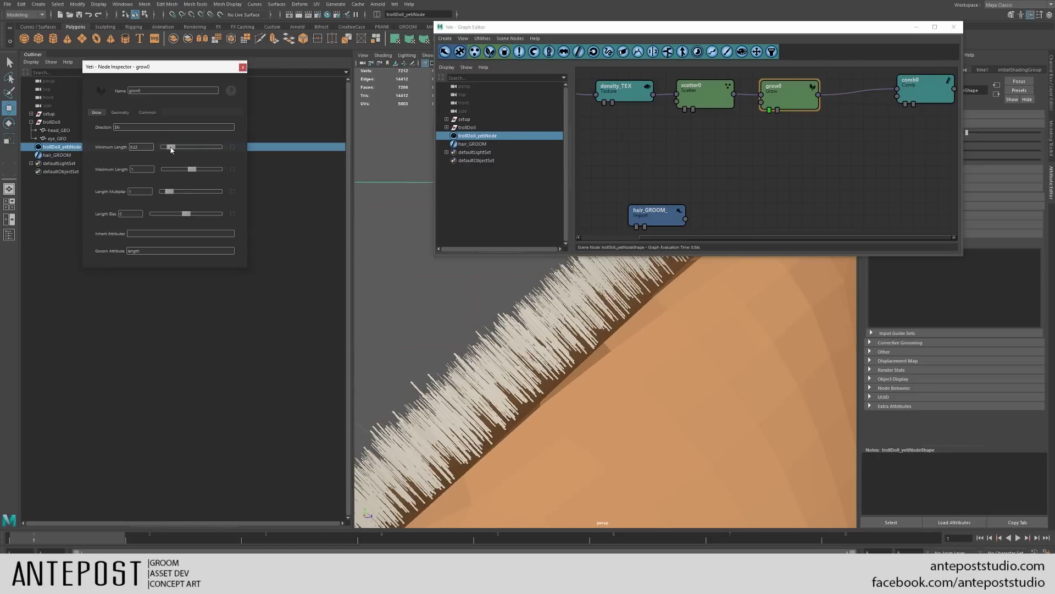
alt+drag(385, 349, 466, 369)
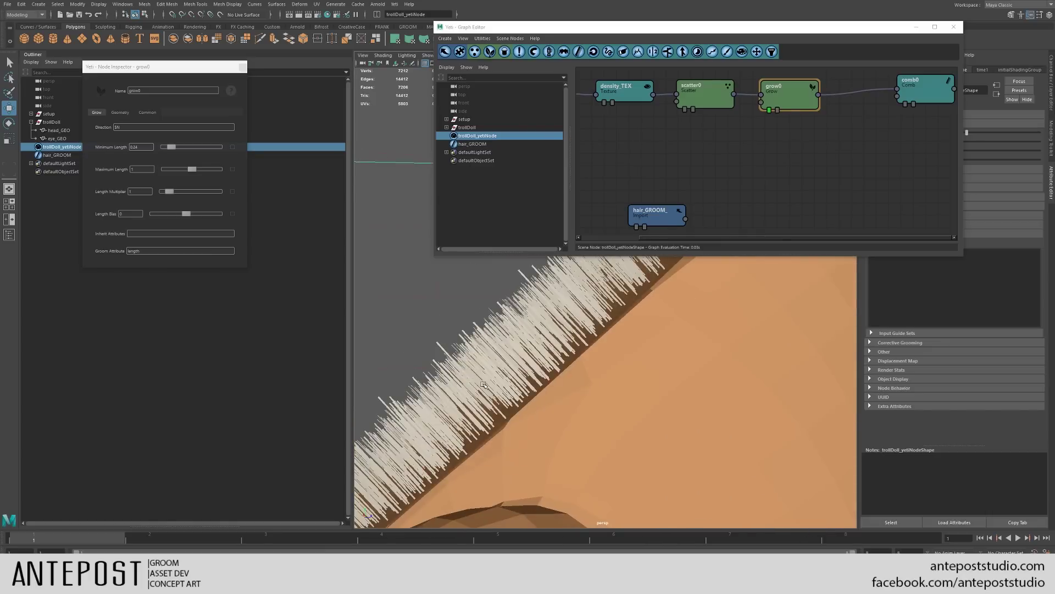
alt+right_drag(485, 386, 461, 426)
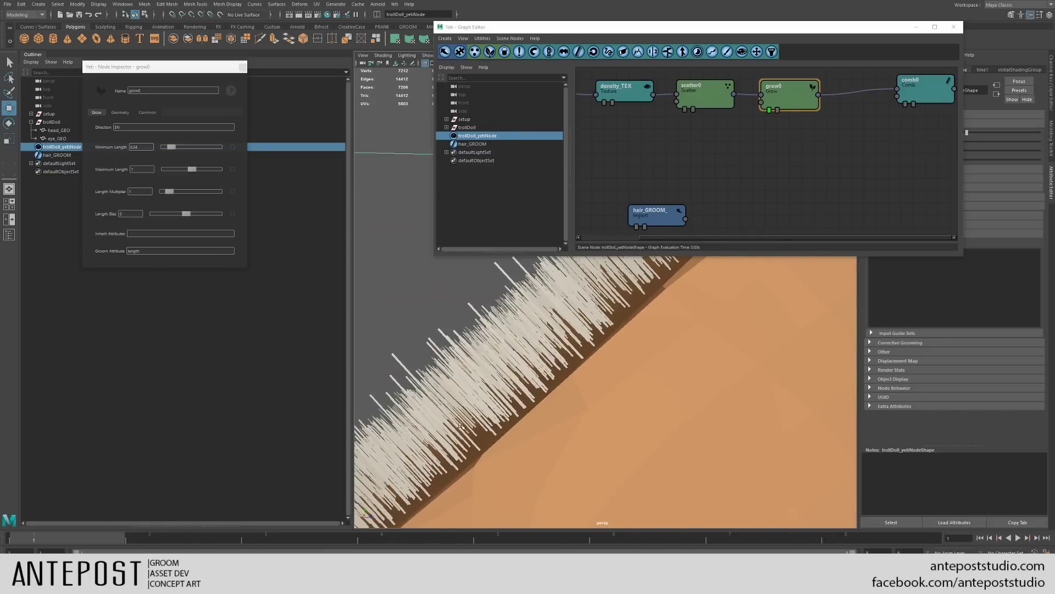
Step: Fine-tune Minimum Length to about 0.28, adjust the length multiplier, and show Geometry settings
click(141, 146)
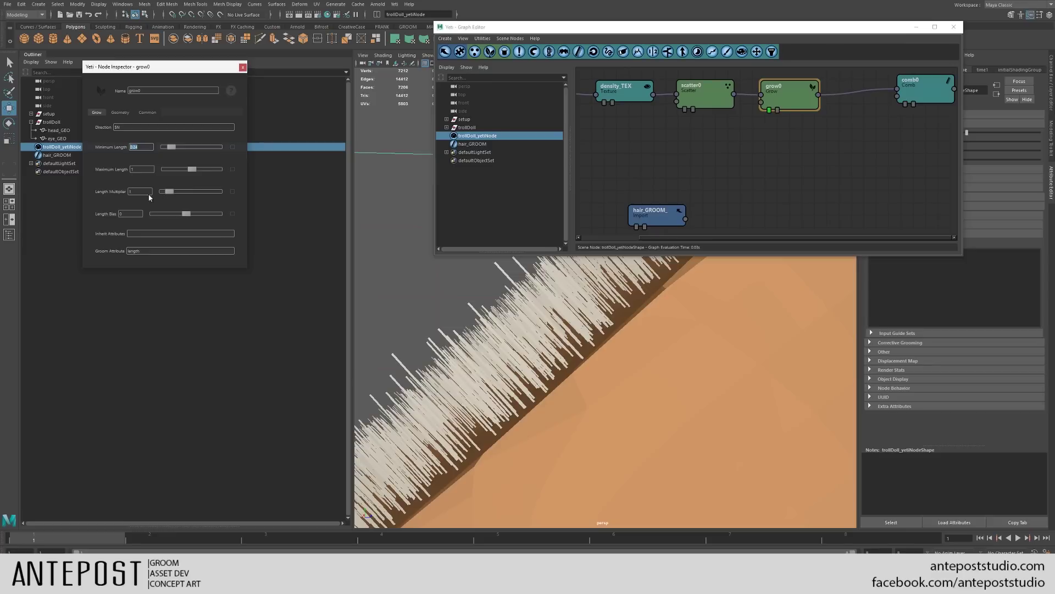
drag(171, 149, 182, 147)
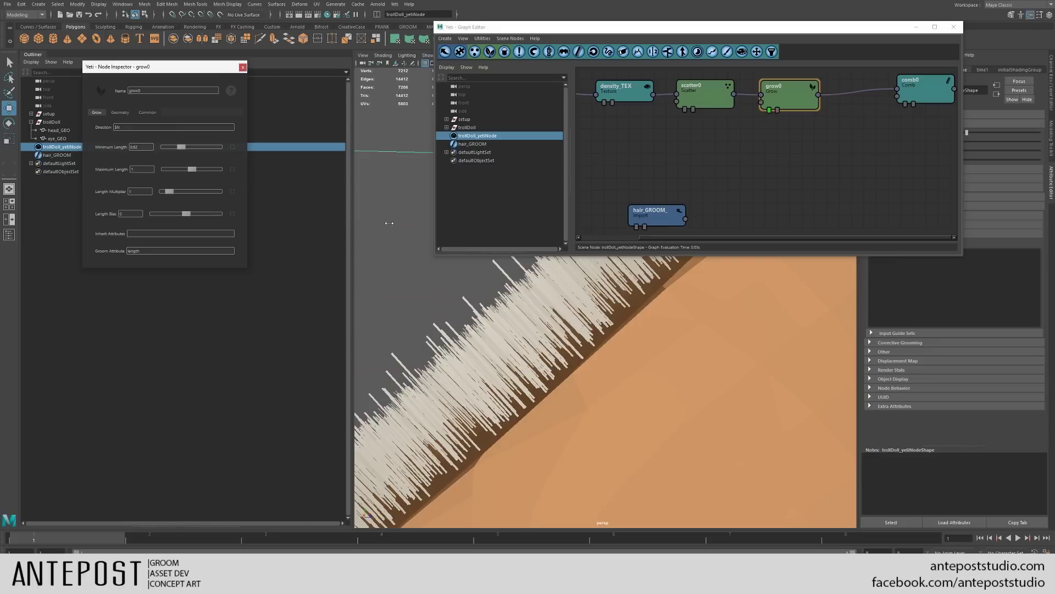
alt+drag(525, 384, 528, 382)
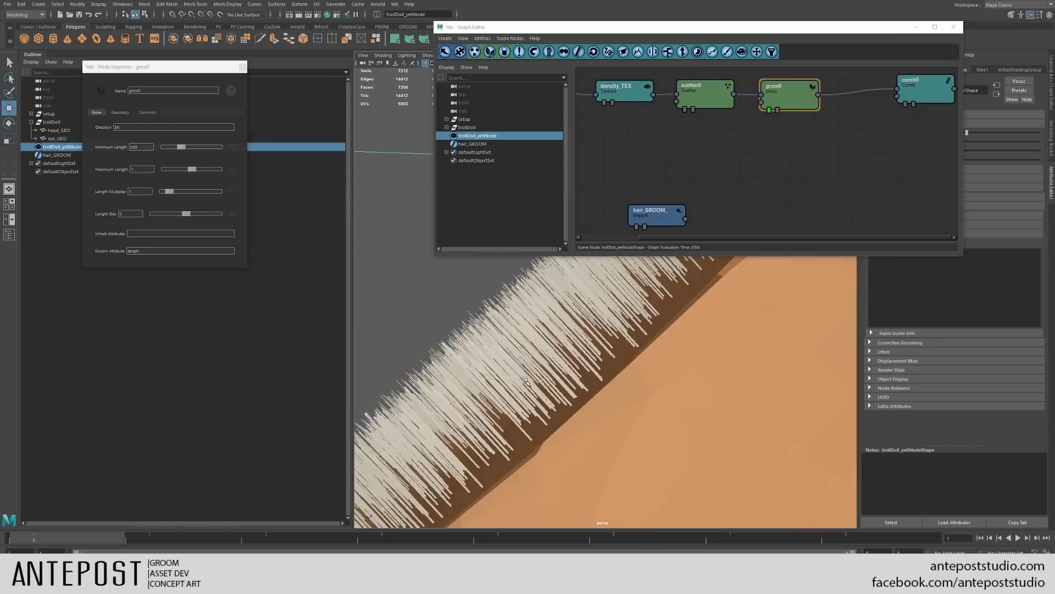
click(151, 192)
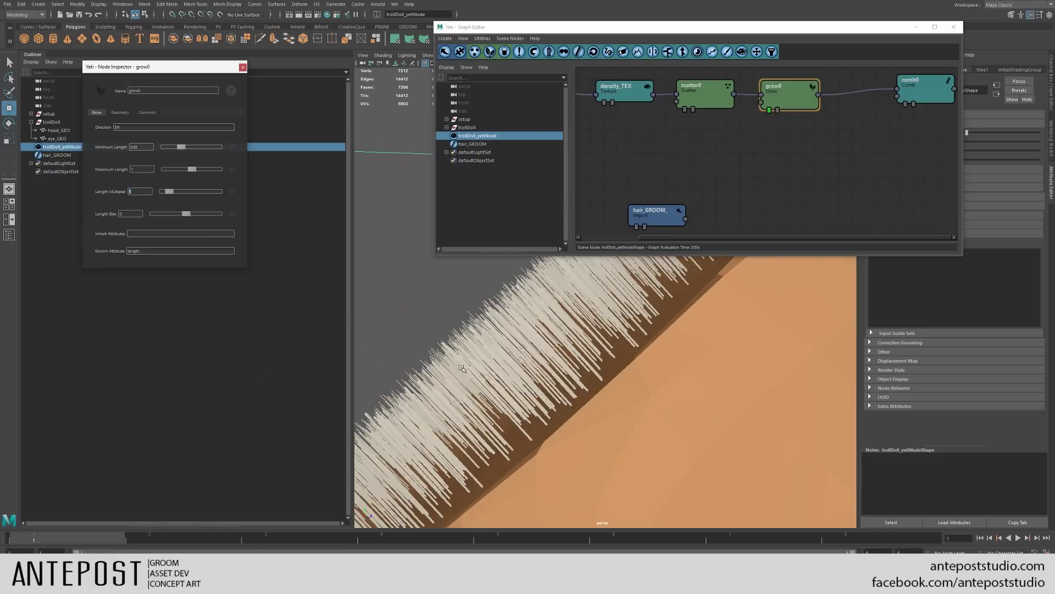
alt+drag(487, 371, 489, 372)
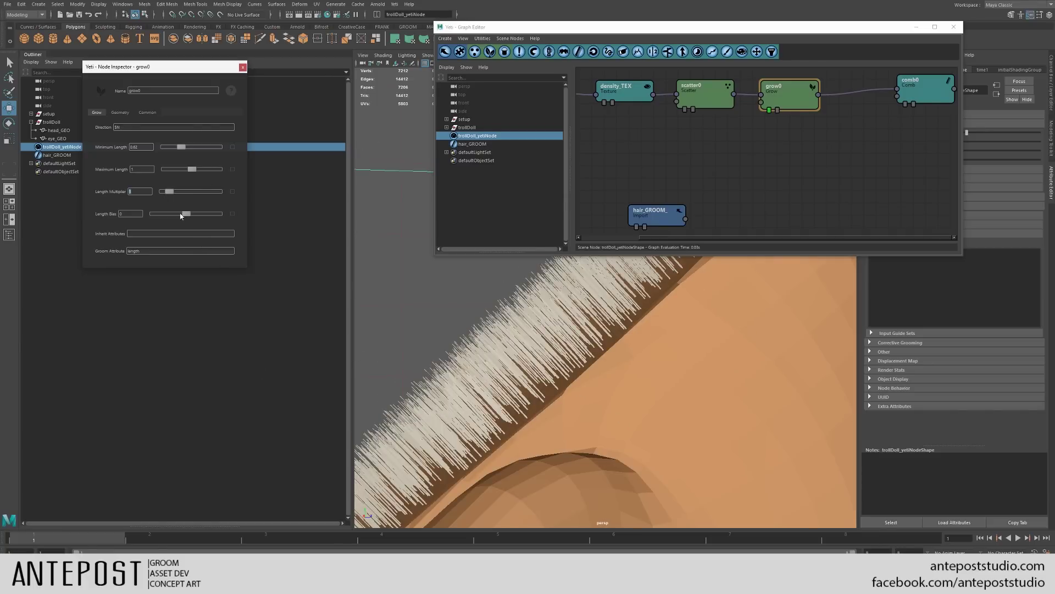
click(120, 113)
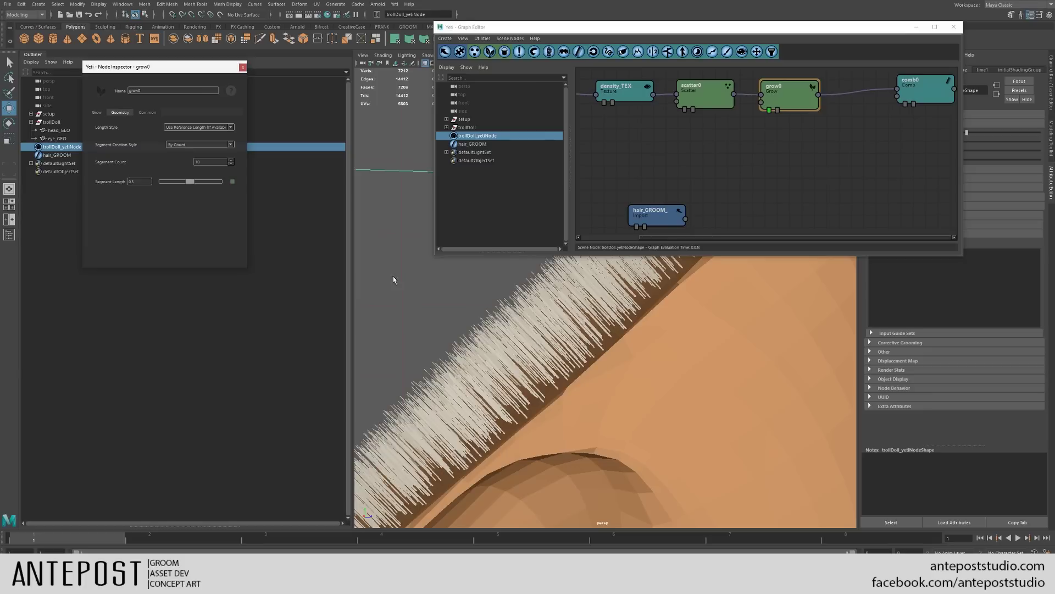
scroll(529, 339, up, 3)
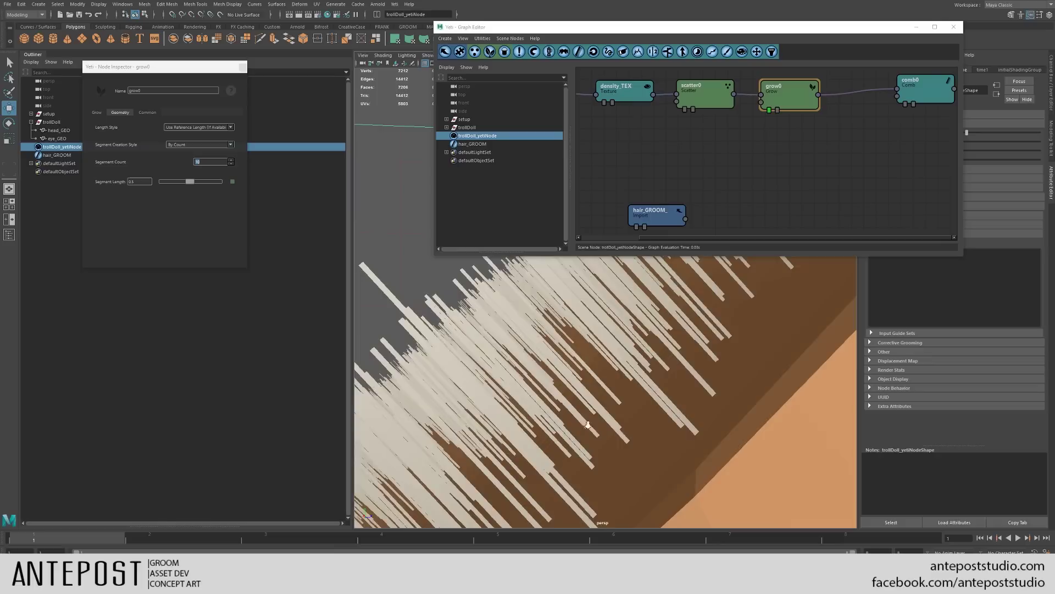
alt+drag(551, 403, 572, 463)
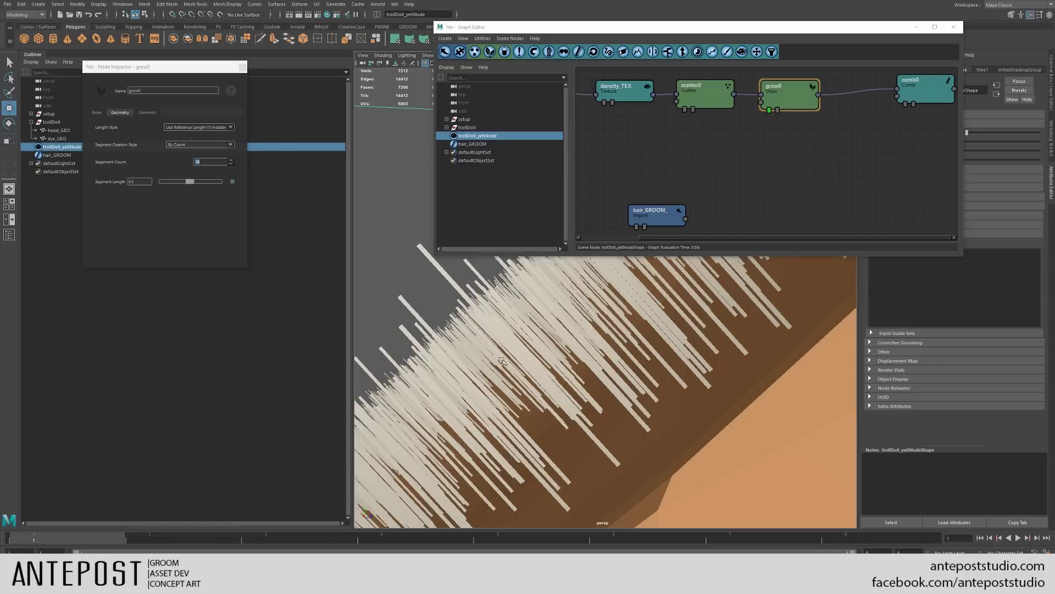
scroll(503, 361, down, 3)
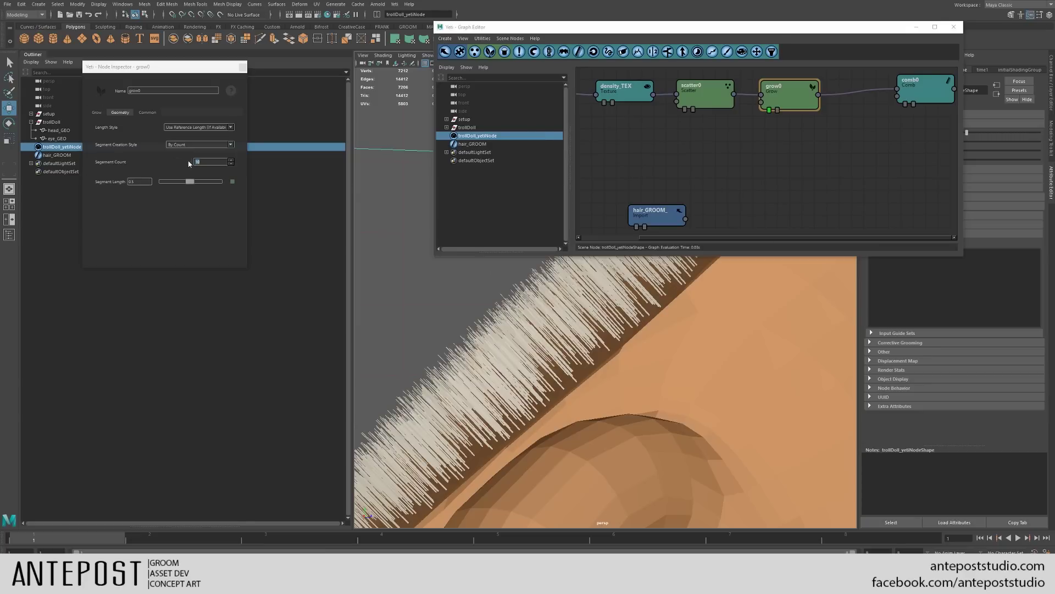
click(211, 160)
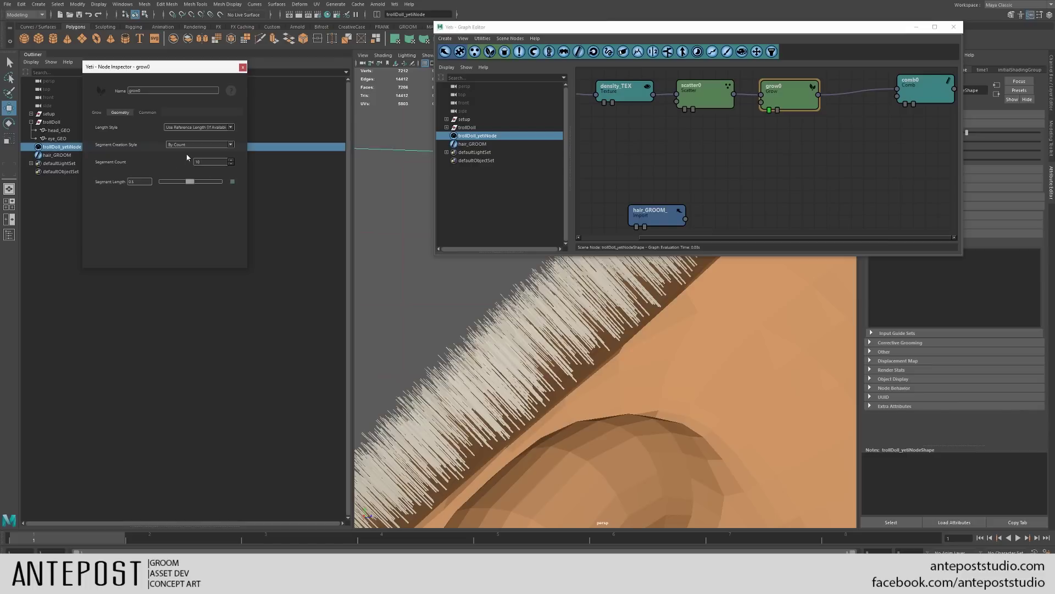
alt+drag(349, 307, 510, 265)
alt+drag(609, 367, 566, 324)
Step: Inspect hair_GROOM_'s settings, move the node higher in the graph, and close the inspector
drag(651, 229, 722, 187)
double_click(708, 182)
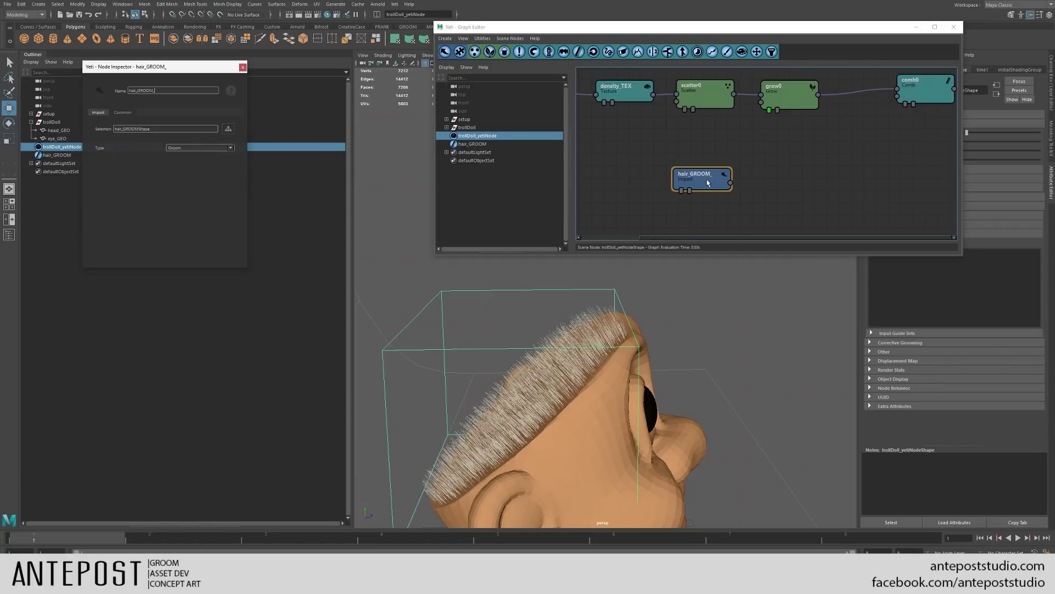
drag(702, 180, 762, 104)
click(243, 66)
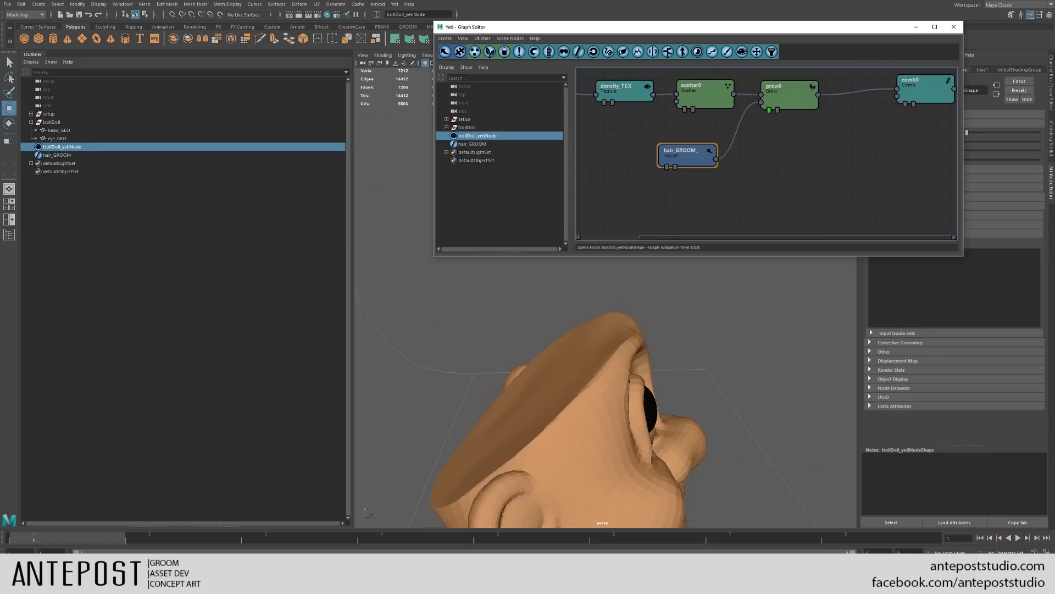
Step: Select hair_GROOM in the Outliner and move the Graph Editor out of the way
click(83, 156)
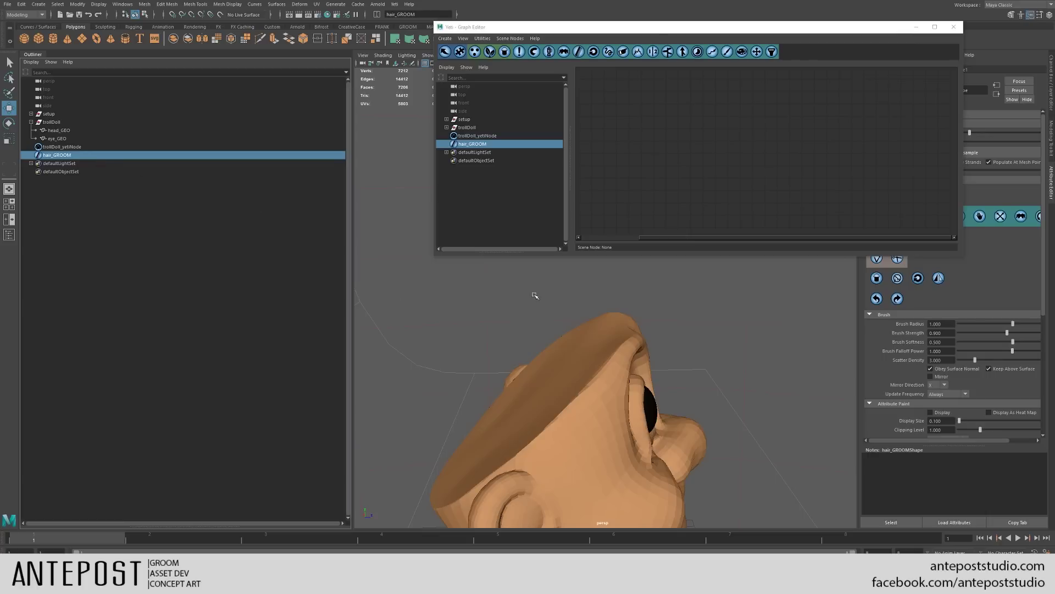
drag(656, 29, 563, 64)
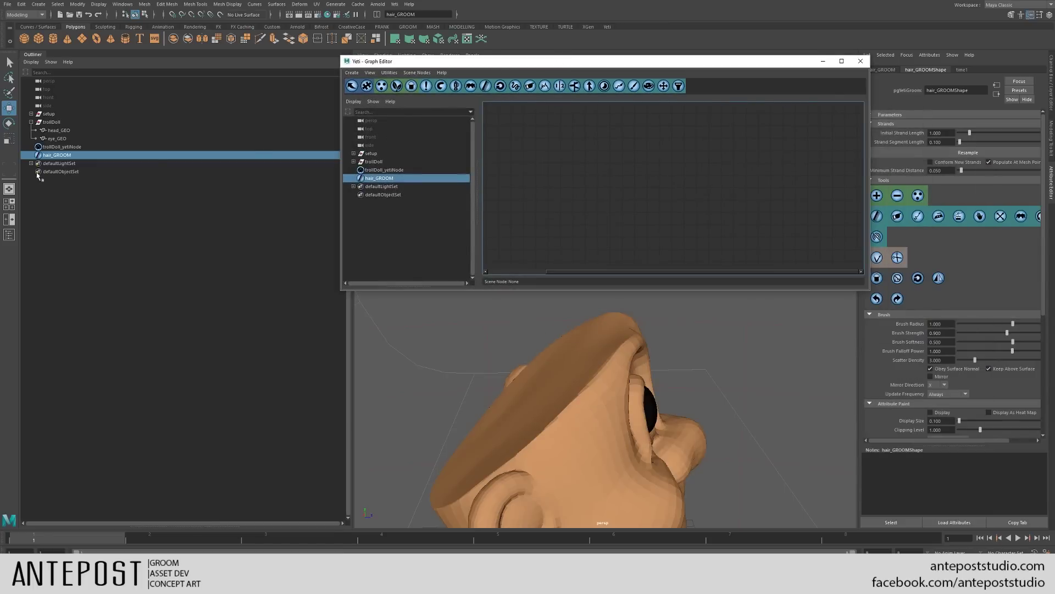
alt+drag(550, 385, 624, 247)
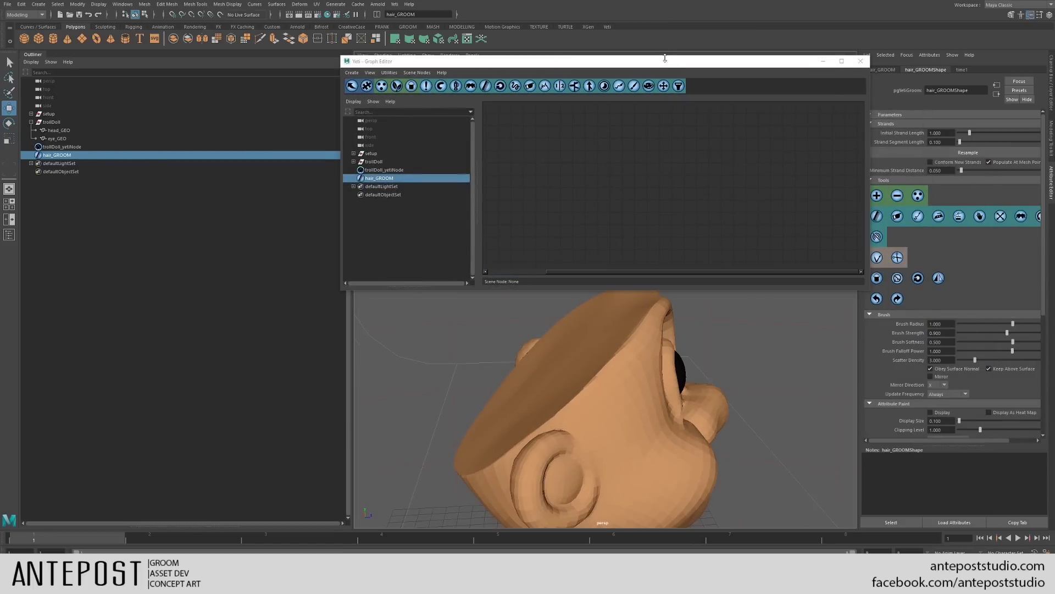
drag(665, 58, 593, 2)
Step: Plant test groom strands on the scalp with the Yeti Add brush
click(876, 195)
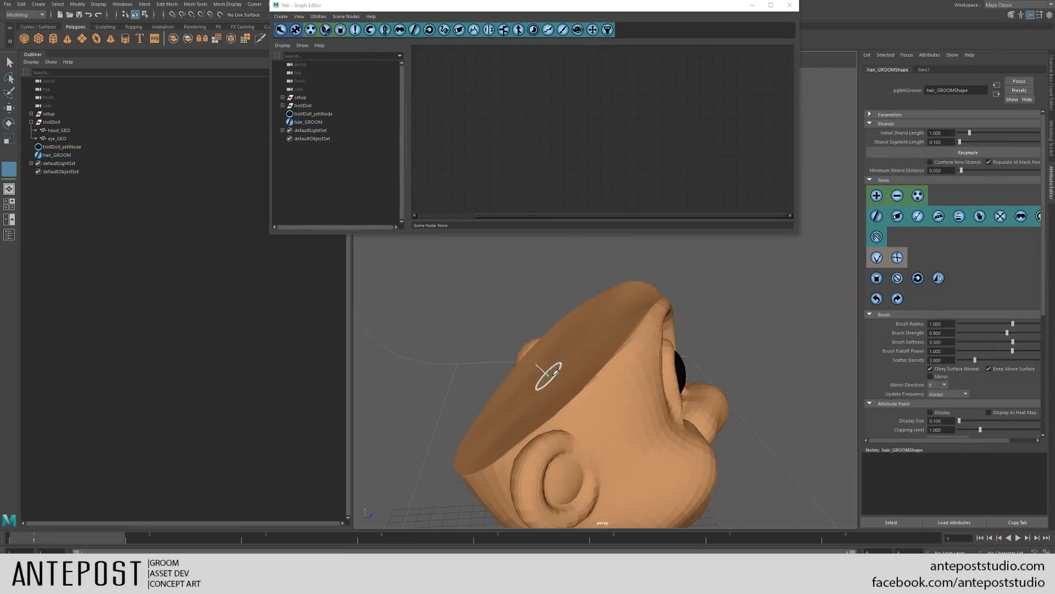
mouse_move(555, 370)
alt+mouse_down()
mouse_move(588, 369)
mouse_move(389, 318)
mouse_move(601, 387)
mouse_move(649, 369)
alt+mouse_up()
click(588, 368)
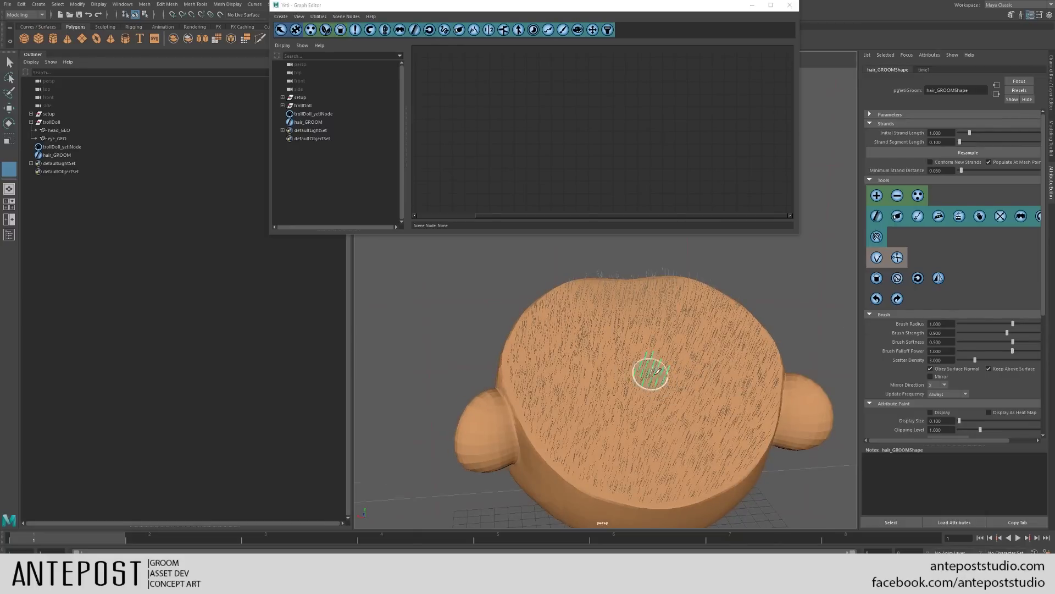
alt+right_drag(631, 370, 739, 346)
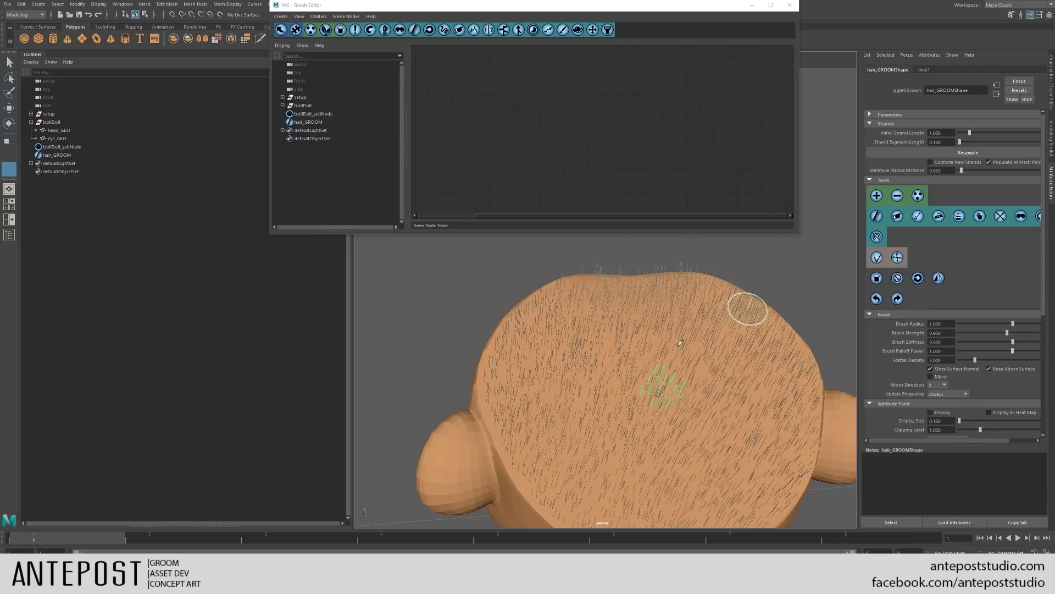
mouse_move(623, 393)
alt+mouse_down()
mouse_move(618, 407)
mouse_move(617, 381)
mouse_move(555, 381)
mouse_move(596, 389)
mouse_move(636, 377)
mouse_move(550, 379)
alt+mouse_up()
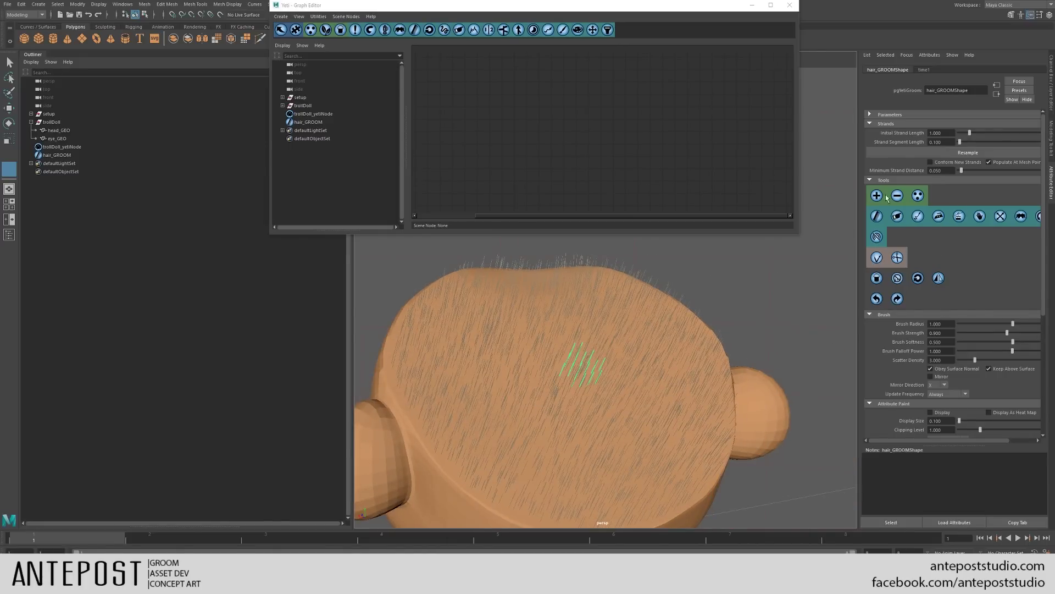
alt+drag(567, 363, 589, 354)
Step: Clear all groom strands, toggle Populate At Mesh Point off, and show wireframe on shaded
click(877, 298)
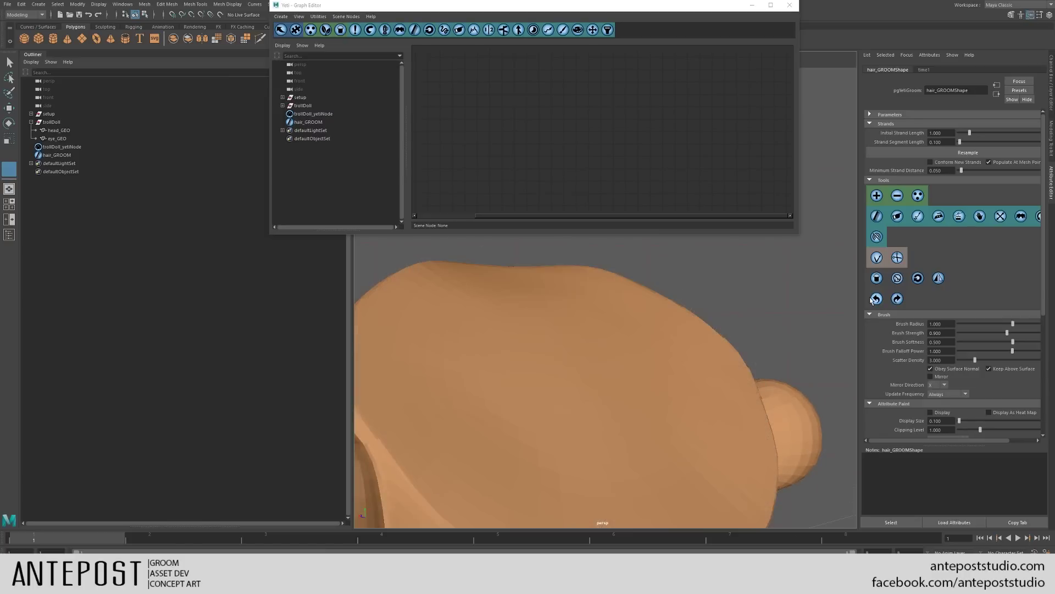
click(989, 162)
click(301, 37)
drag(340, 5, 57, 130)
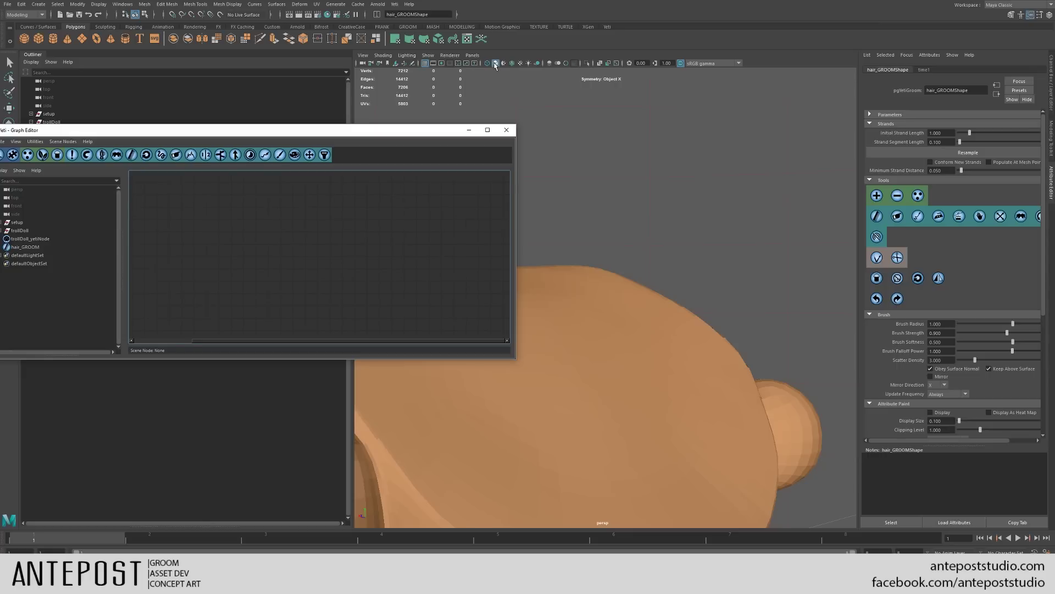
click(512, 63)
drag(420, 132, 290, 73)
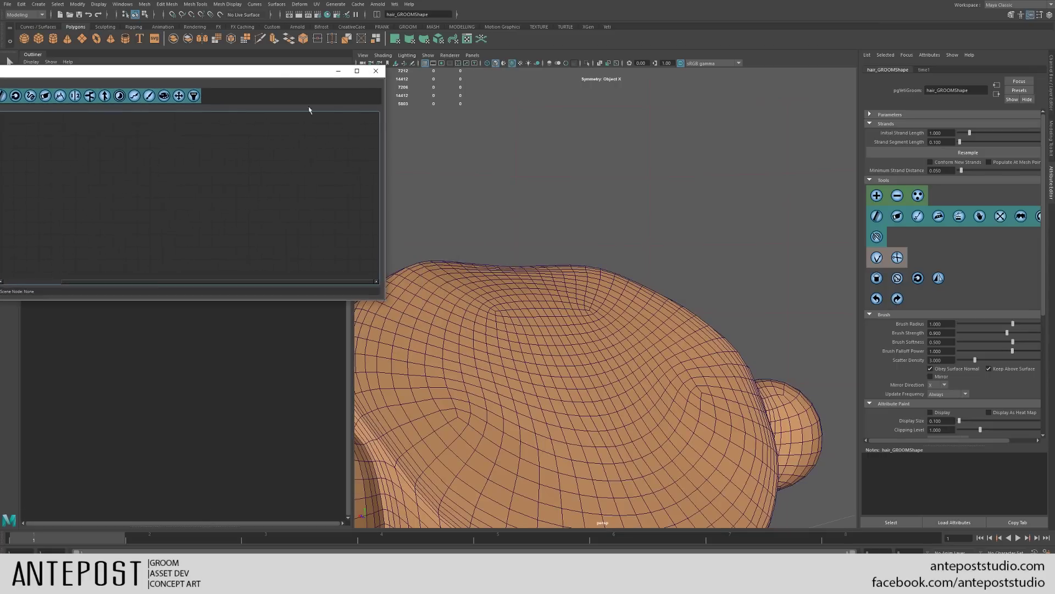
Step: Test-plant strands with Populate At Mesh Point, undo them, and turn wireframe off
click(989, 162)
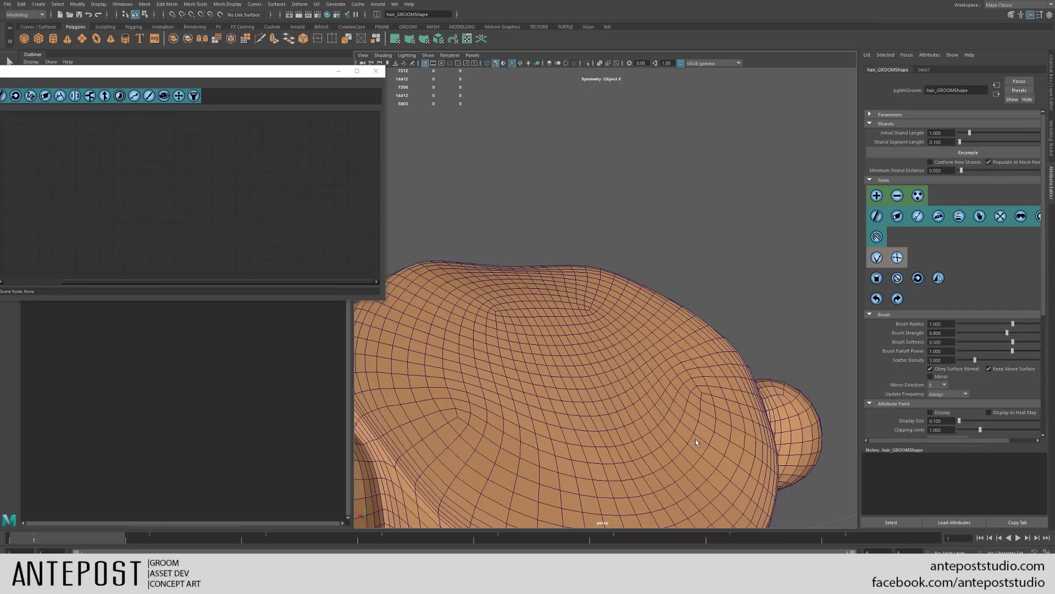
click(578, 375)
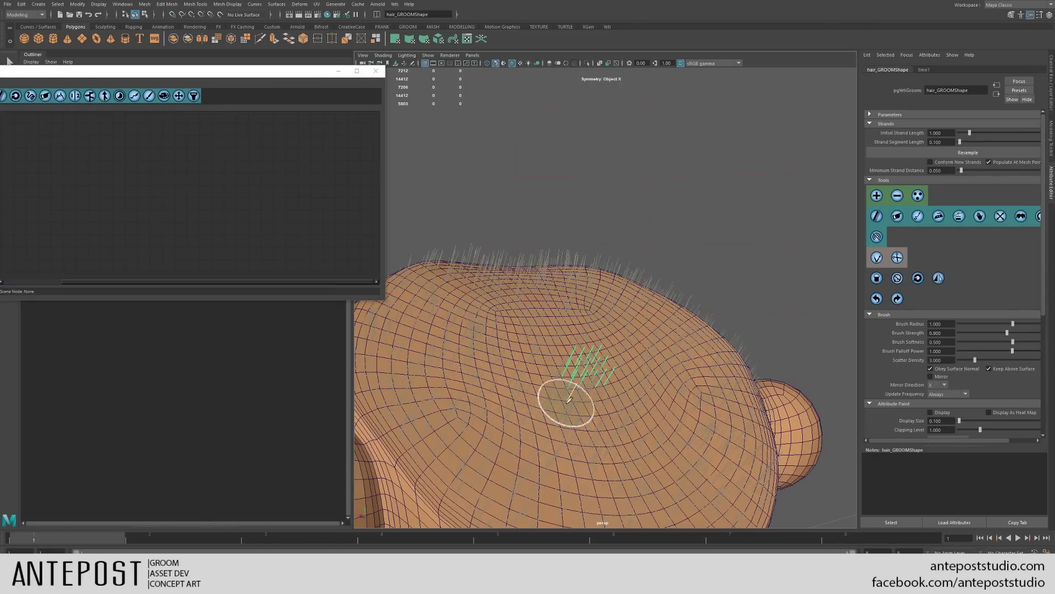
click(876, 298)
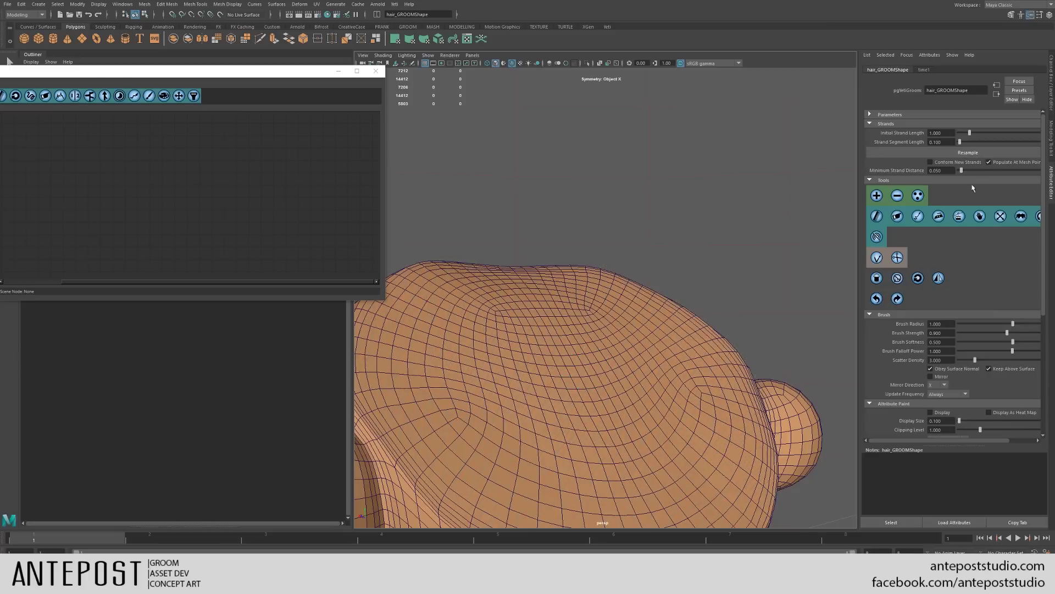
click(989, 162)
click(512, 63)
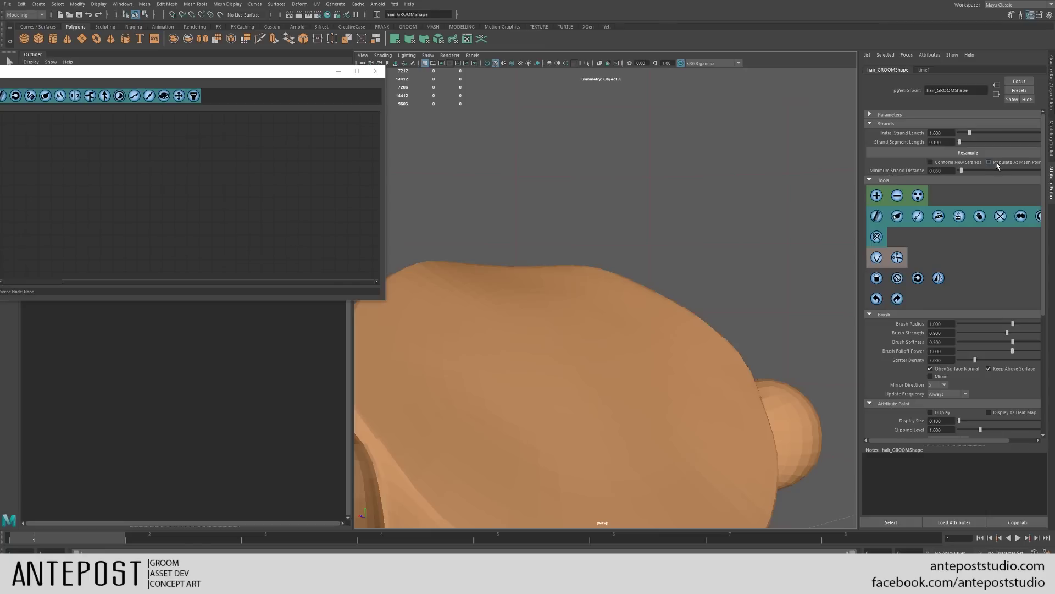
Step: Populate the head with groom strands and brush them much longer at strength 1.1
click(596, 384)
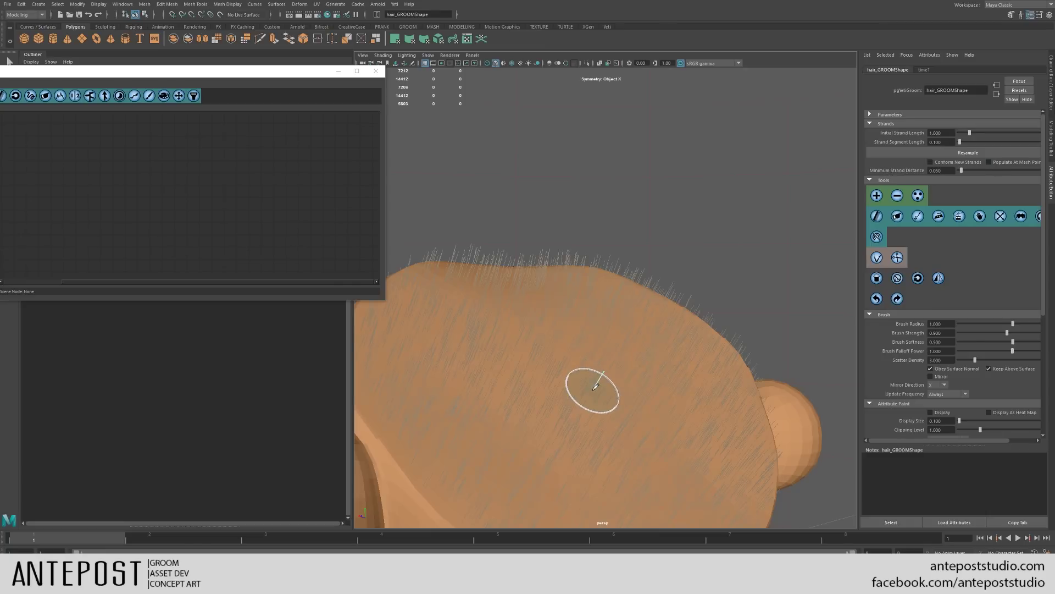
alt+drag(540, 410, 549, 410)
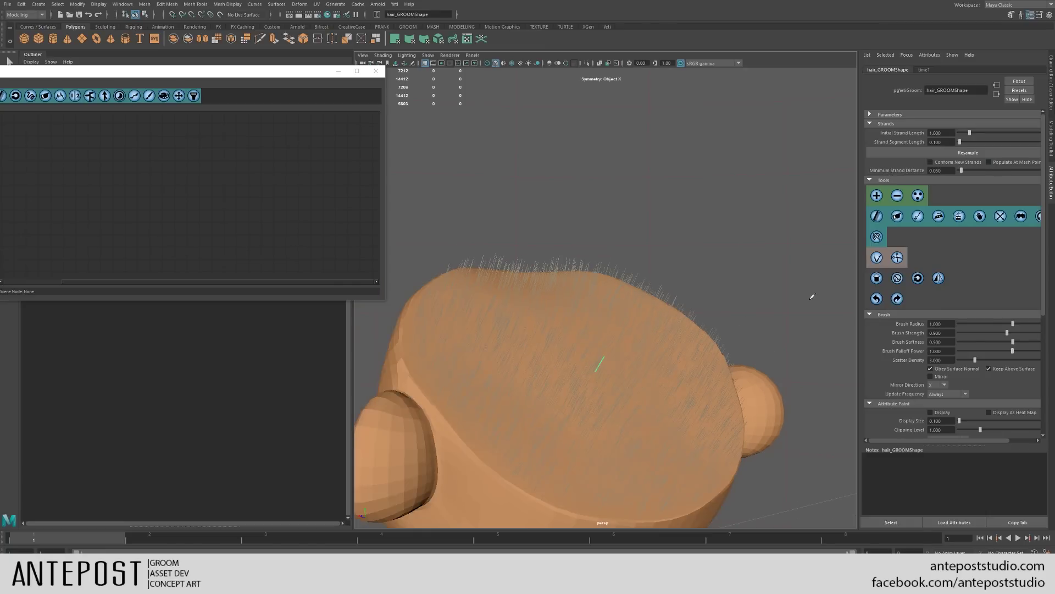
click(1000, 216)
mouse_move(730, 365)
mouse_down()
mouse_move(594, 370)
mouse_move(636, 361)
mouse_up()
drag(1017, 333, 1018, 333)
mouse_move(531, 379)
mouse_down()
mouse_move(603, 372)
mouse_move(582, 362)
mouse_move(583, 350)
mouse_move(579, 362)
mouse_move(640, 365)
mouse_move(606, 444)
mouse_move(596, 400)
mouse_up()
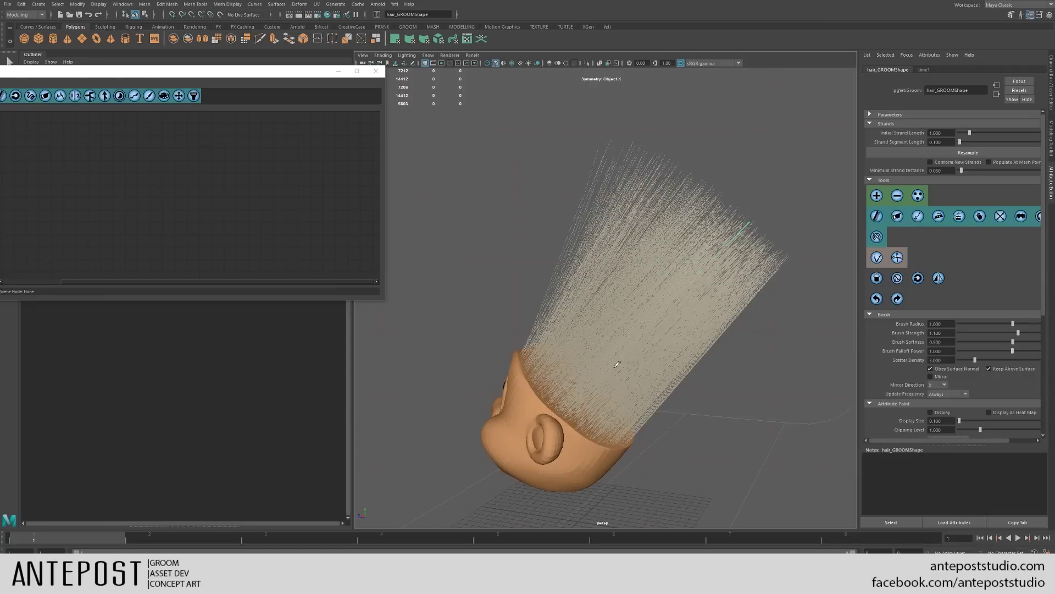
Step: Show the trollDoll_yetiNode graph and open grow0's settings in the Node Inspector
alt+drag(618, 363, 517, 387)
drag(110, 70, 571, 77)
click(366, 186)
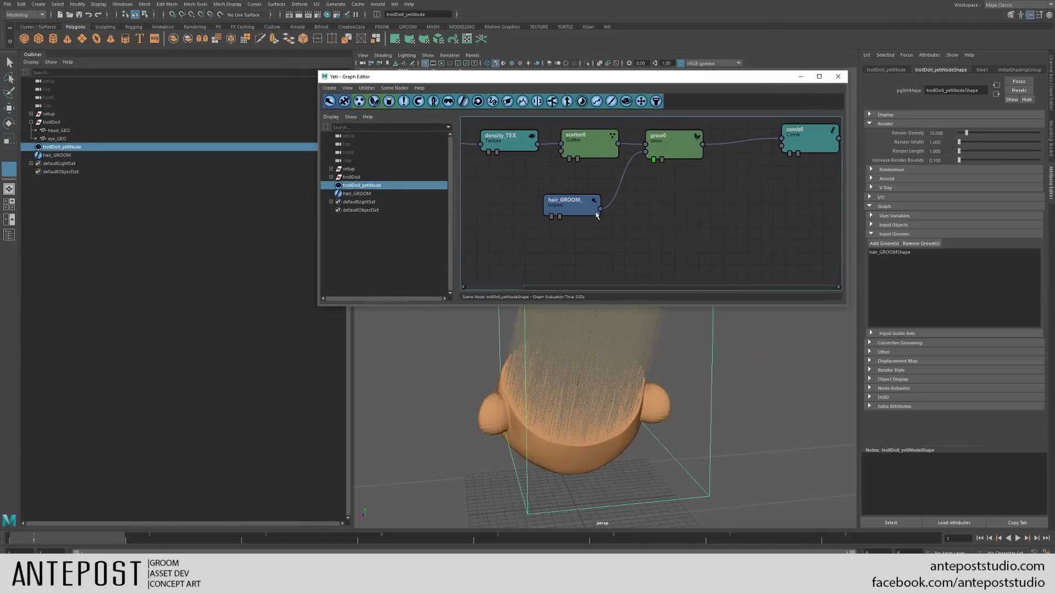
drag(597, 209, 590, 206)
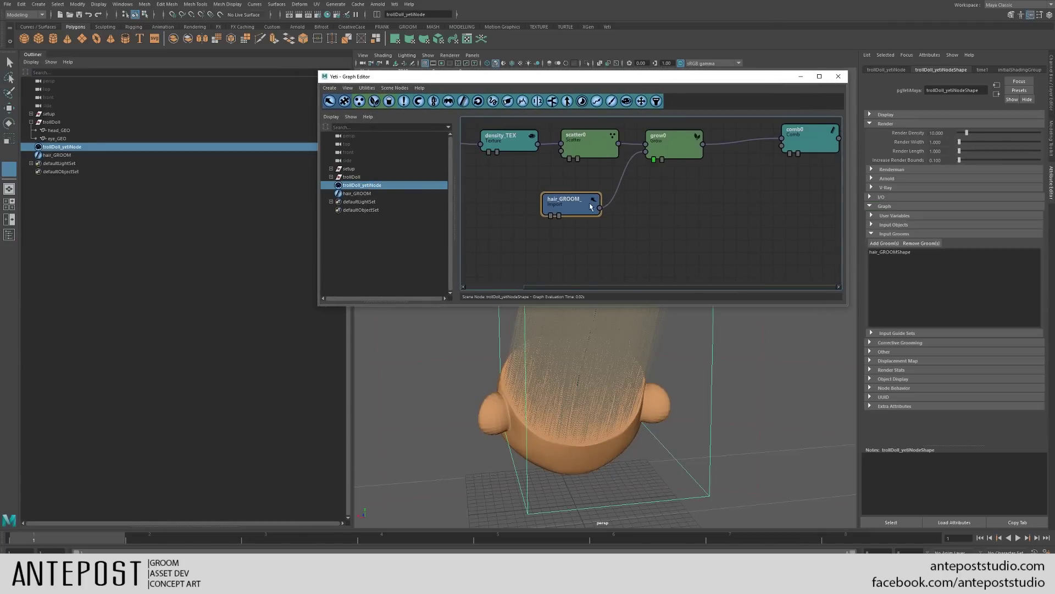
double_click(673, 149)
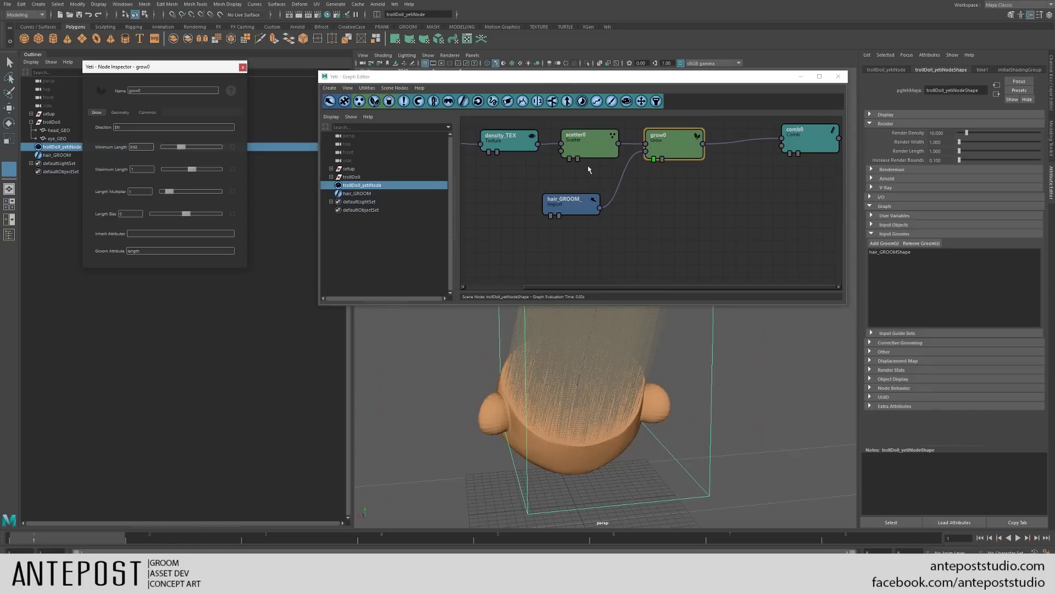
drag(631, 81, 284, 280)
Step: Select hair_GROOM and set the groom brush radius to 4.439
click(57, 155)
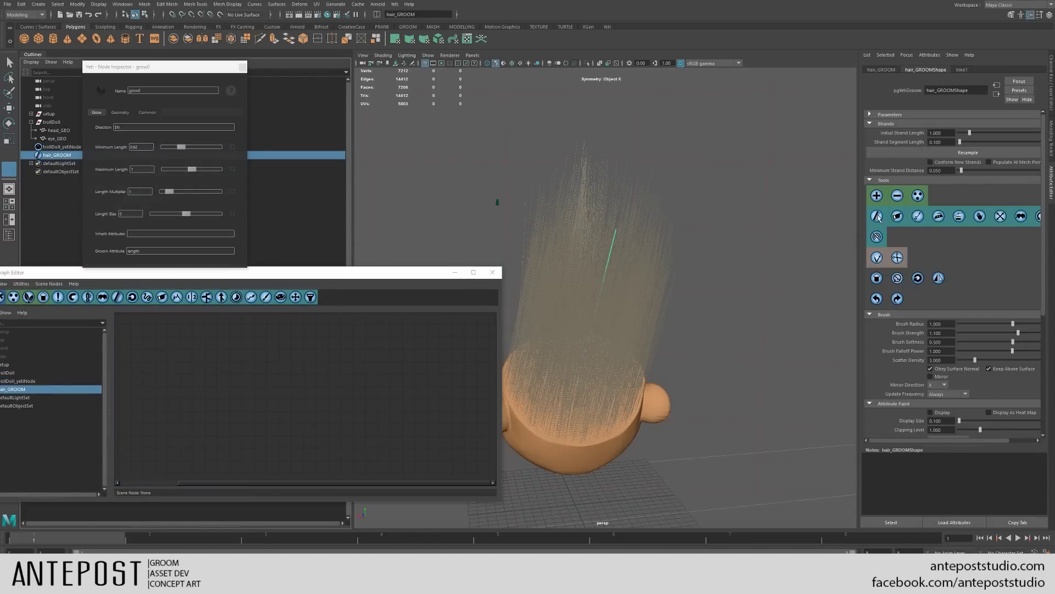
click(878, 216)
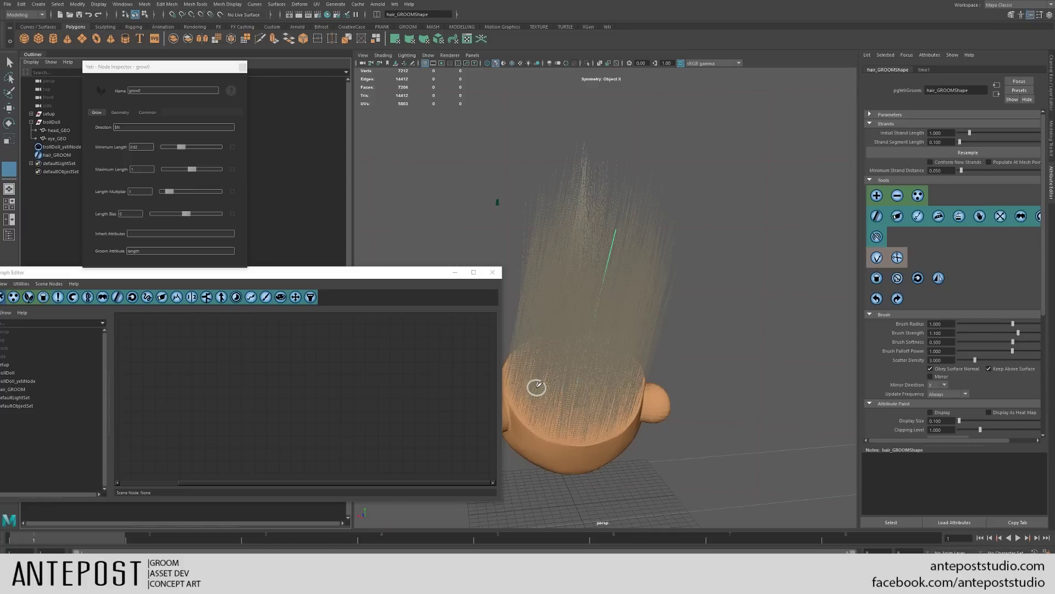
mouse_move(542, 379)
mouse_down()
mouse_move(597, 380)
mouse_move(549, 379)
mouse_move(581, 380)
mouse_move(575, 405)
mouse_move(588, 407)
mouse_move(553, 410)
mouse_move(580, 400)
mouse_up()
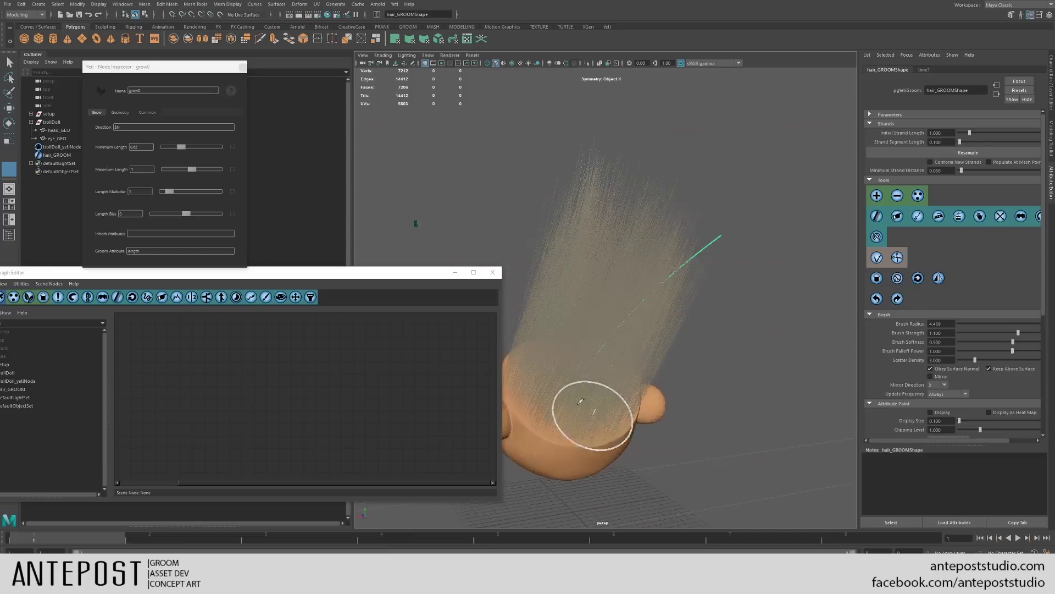
mouse_move(416, 268)
mouse_down()
mouse_move(502, 270)
mouse_move(793, 93)
mouse_up()
Step: Connect hair_GROOM_'s output to comb0's second input in the trollDoll_yetiNode graph
click(449, 195)
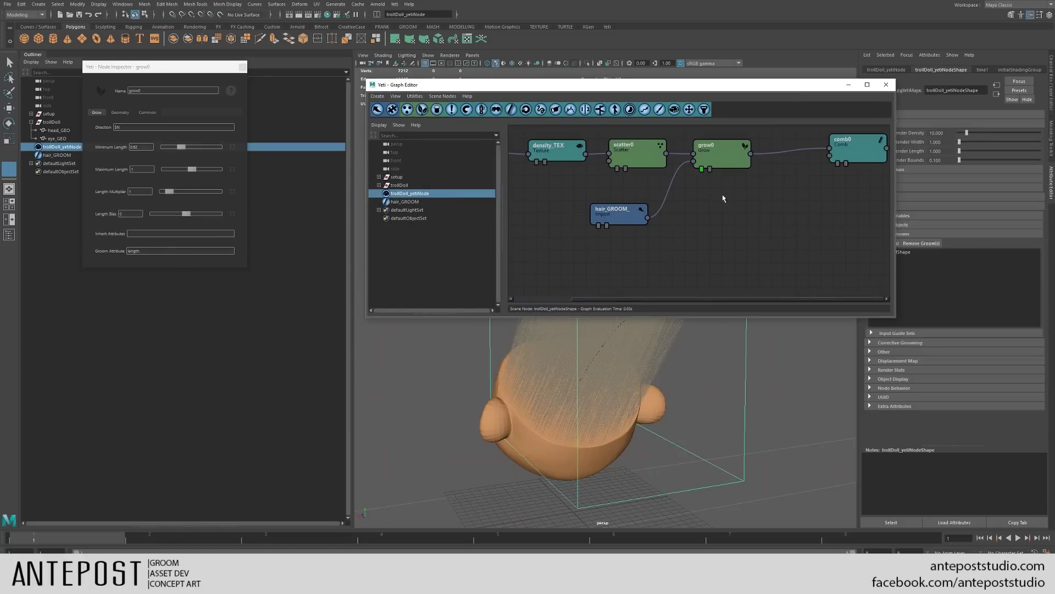
drag(865, 148, 849, 155)
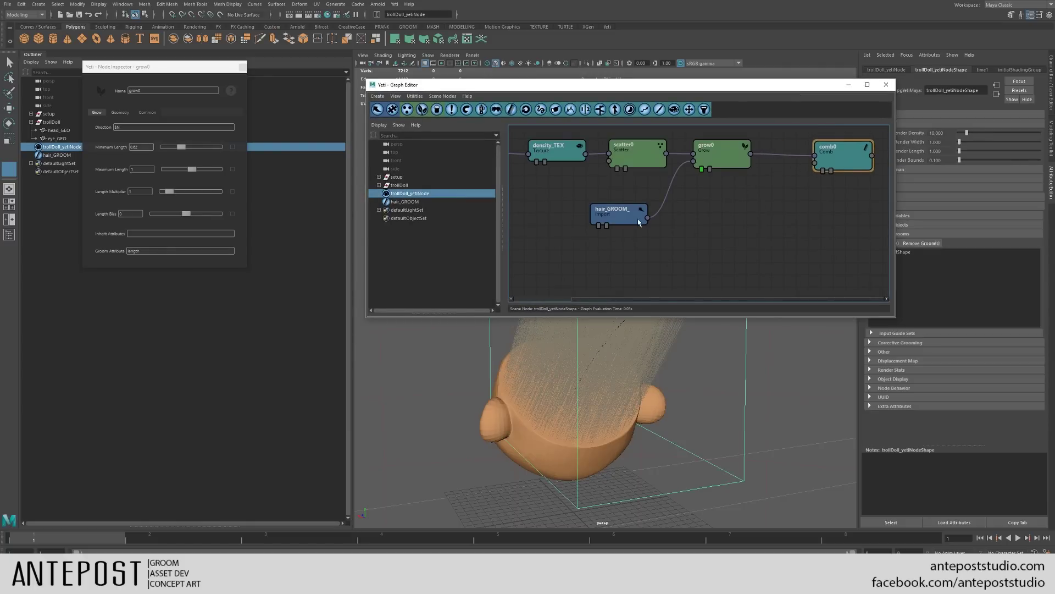
drag(724, 84, 686, 16)
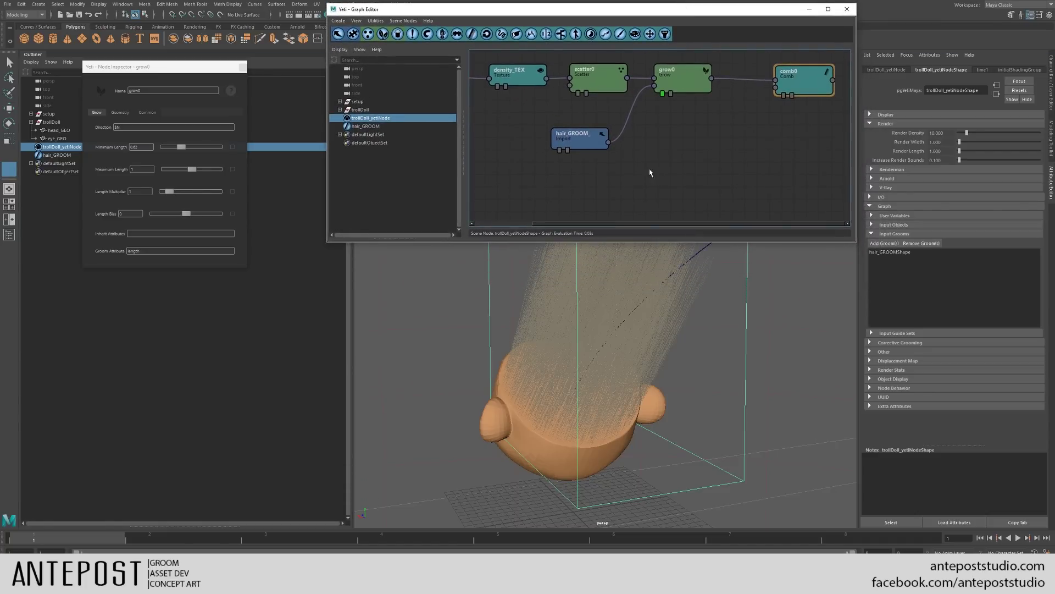
alt+drag(676, 340, 638, 332)
click(784, 98)
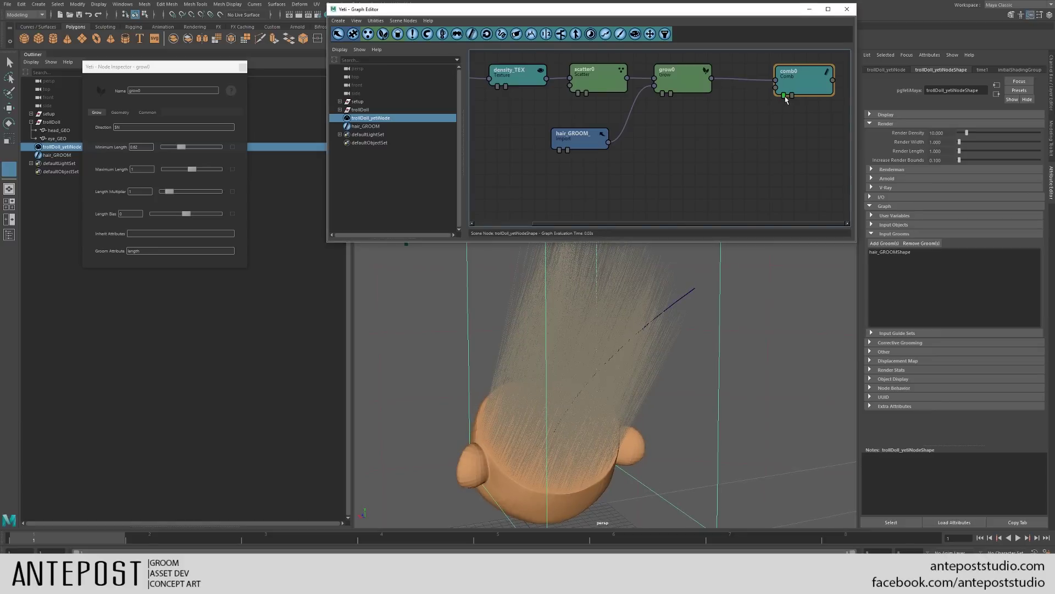
click(607, 144)
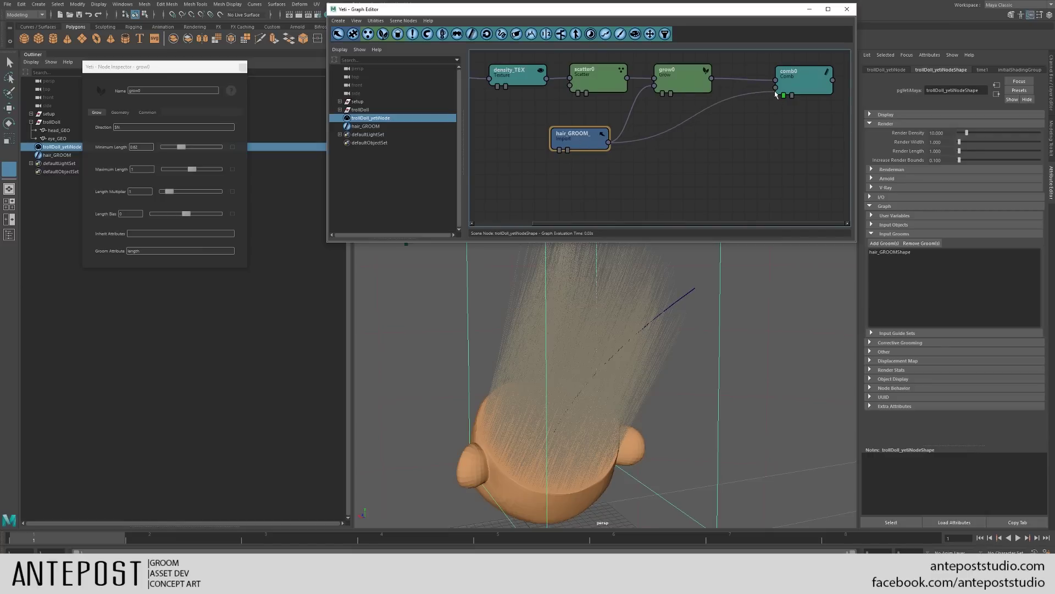
drag(609, 143, 776, 87)
Step: Select hair_GROOM and comb its strands upward with the groom brush
alt+drag(632, 357, 341, 325)
click(56, 155)
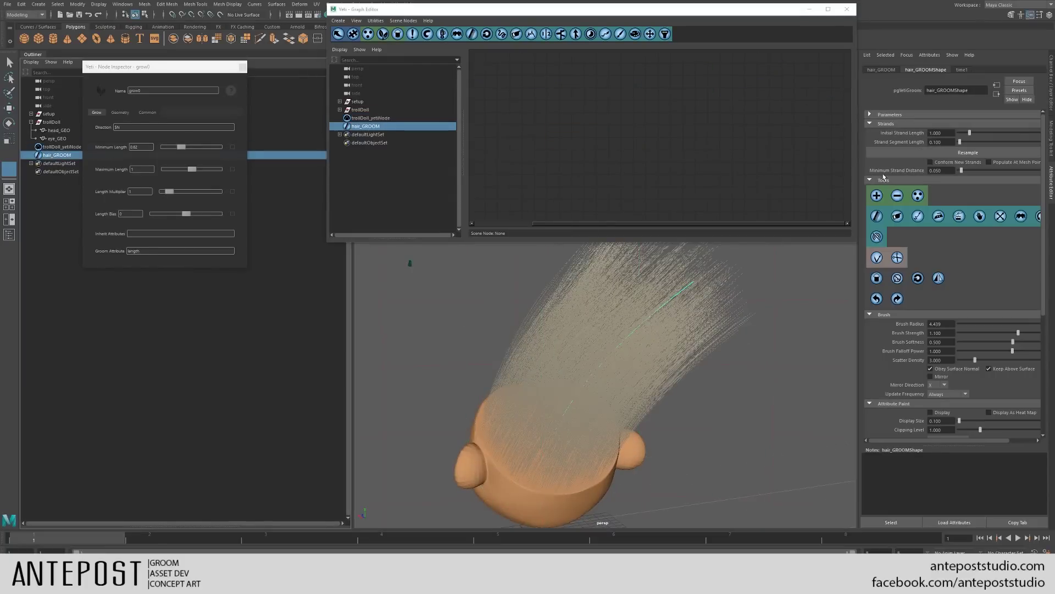
click(877, 216)
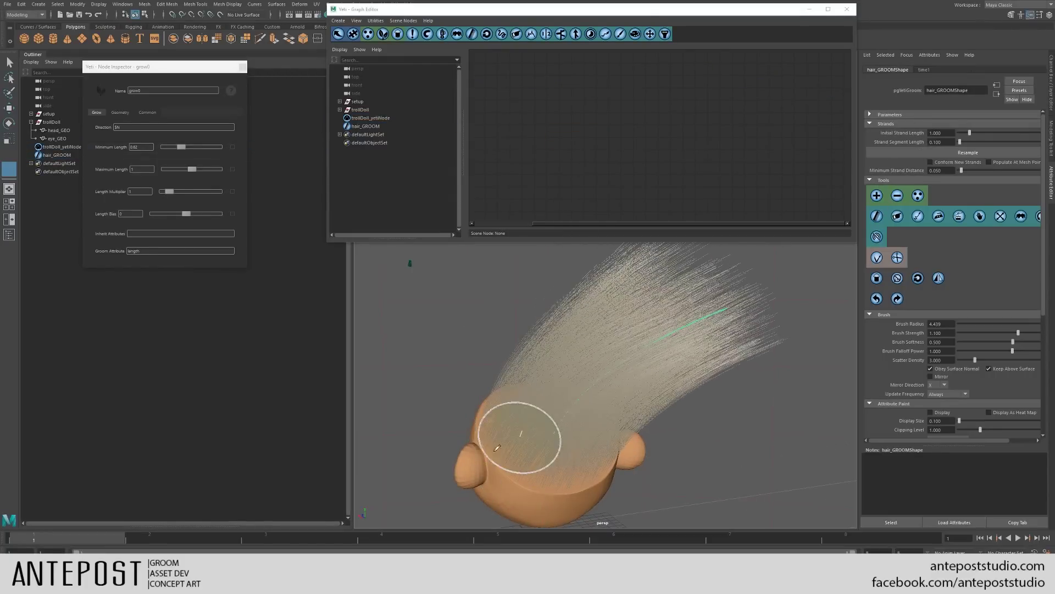
mouse_move(519, 436)
alt+mouse_down()
mouse_move(621, 459)
mouse_move(610, 456)
mouse_move(637, 399)
mouse_move(613, 354)
mouse_move(645, 375)
mouse_move(603, 365)
mouse_move(617, 365)
mouse_move(610, 427)
mouse_move(537, 405)
mouse_move(511, 384)
mouse_move(569, 436)
alt+mouse_up()
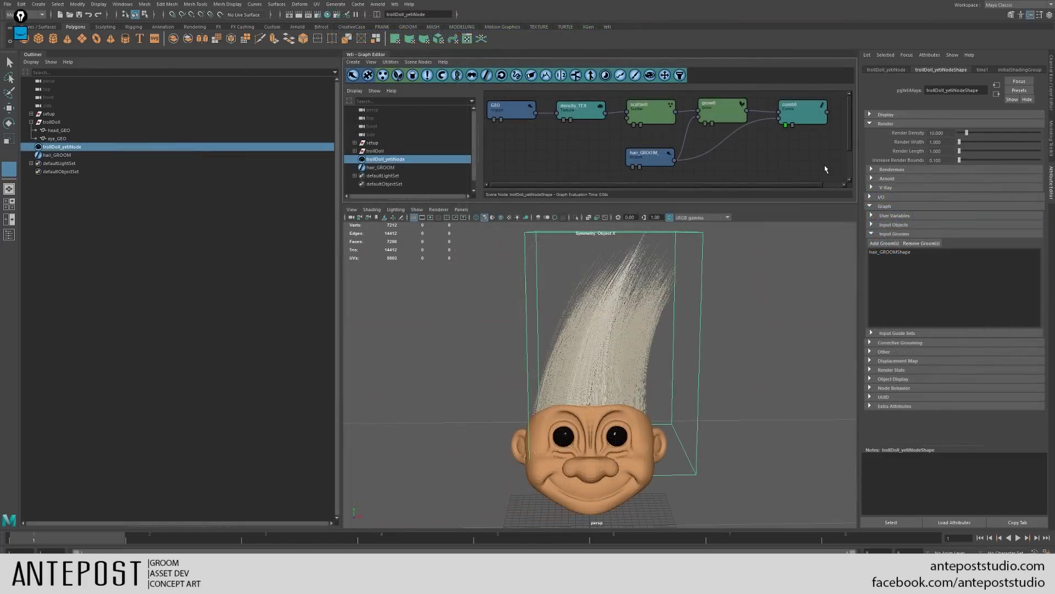
click(648, 157)
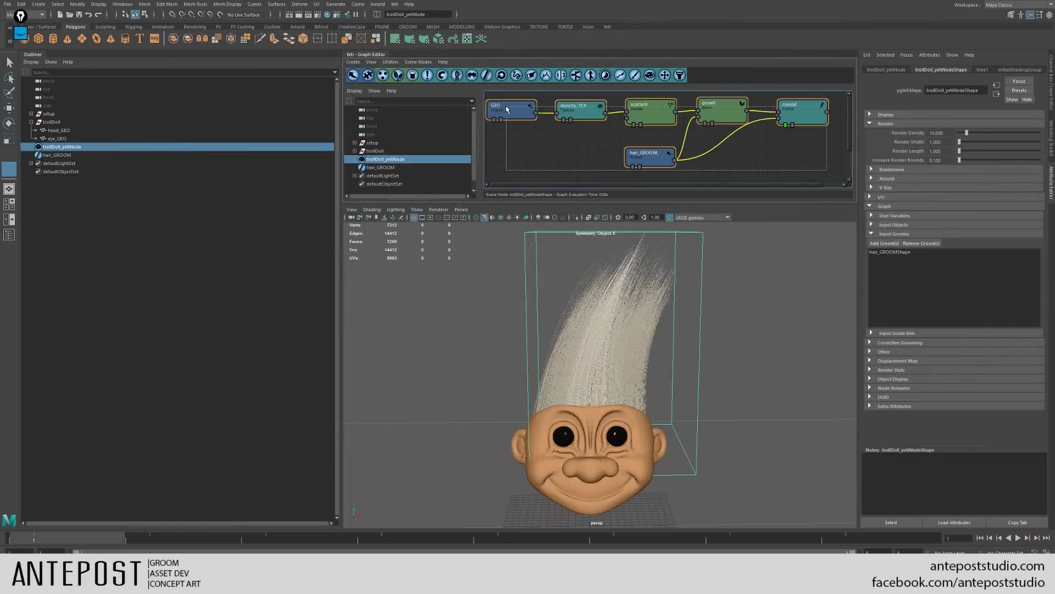
click(533, 148)
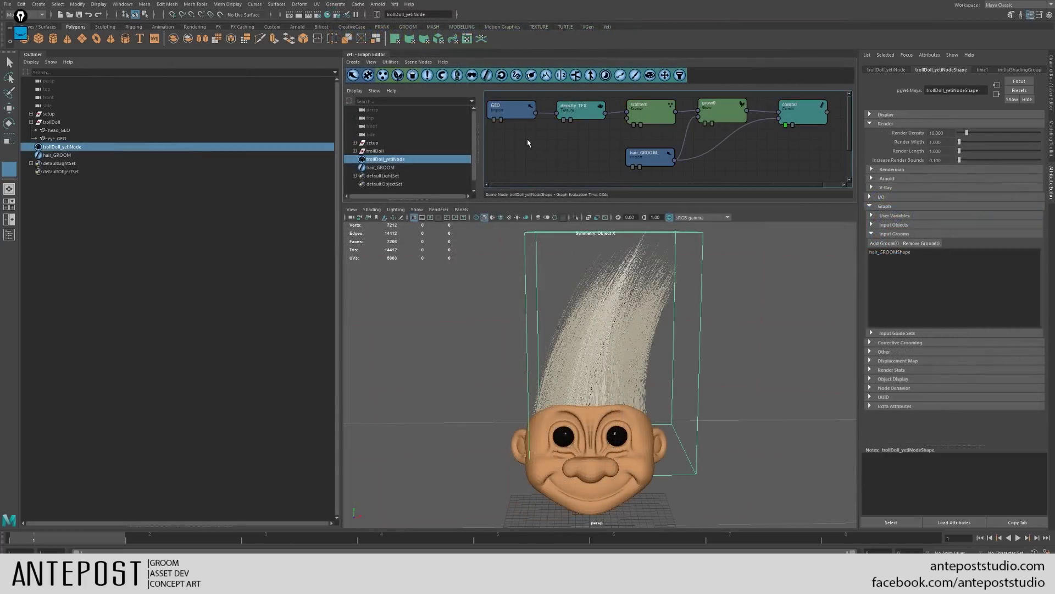
double_click(520, 108)
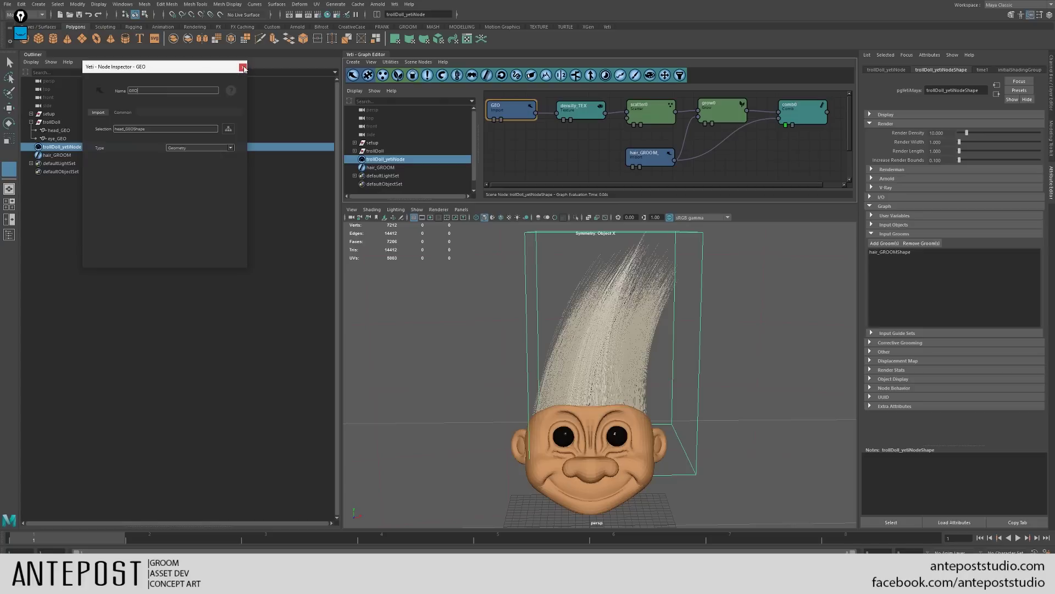
click(242, 67)
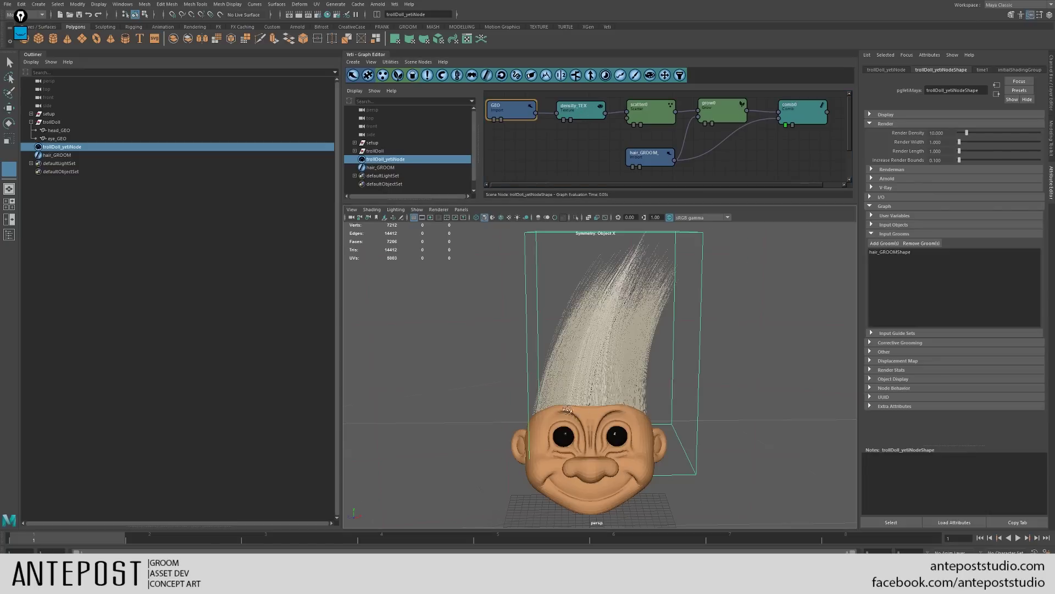
alt+drag(646, 418, 505, 407)
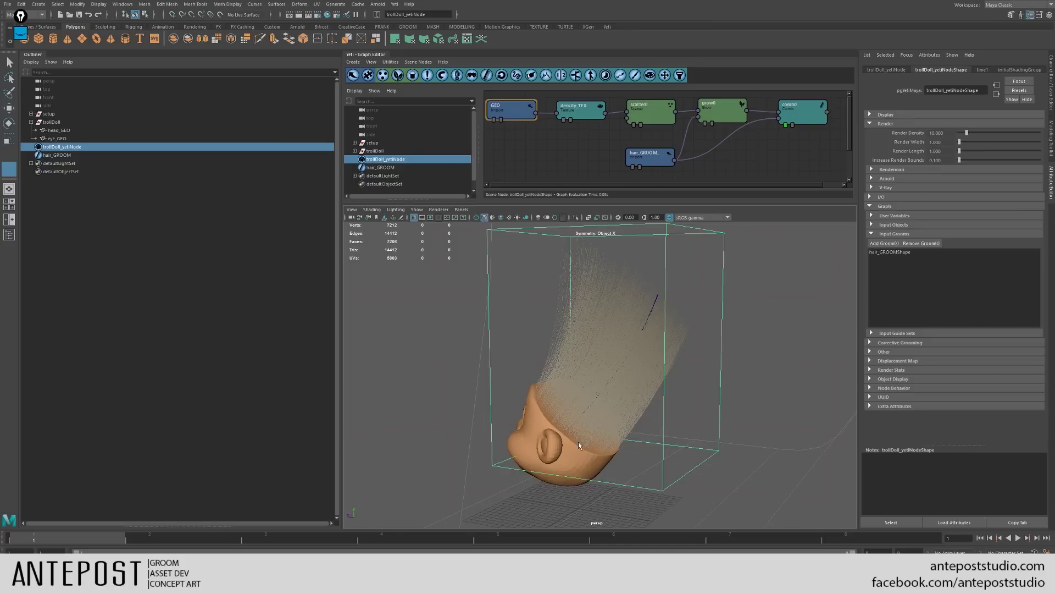
click(634, 125)
alt+drag(544, 407, 613, 93)
scroll(572, 413, up, 5)
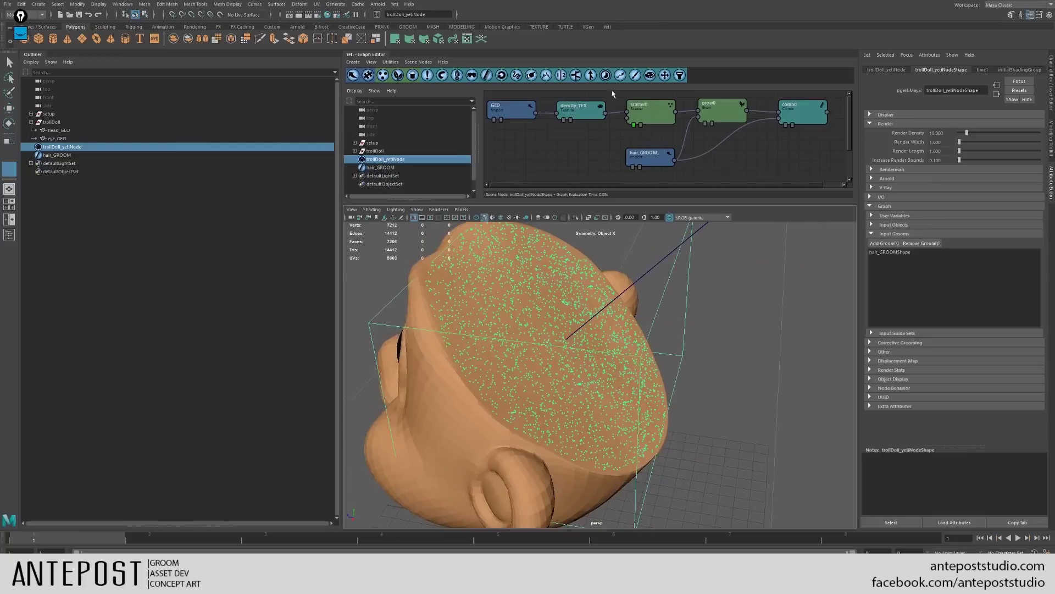
click(706, 124)
alt+drag(617, 348, 581, 242)
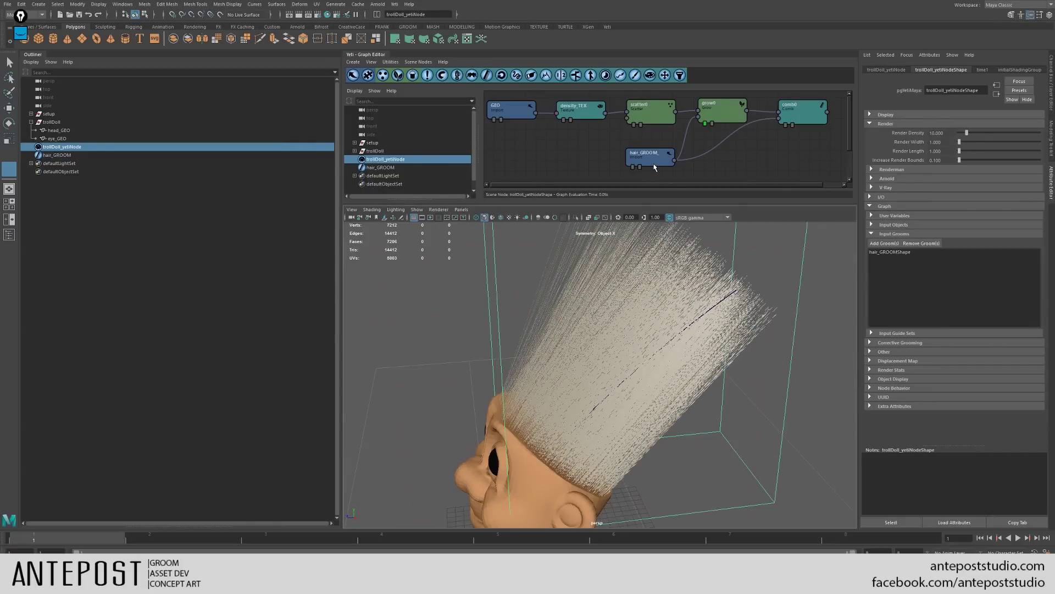
click(786, 125)
alt+drag(561, 374, 628, 373)
scroll(628, 376, down, 4)
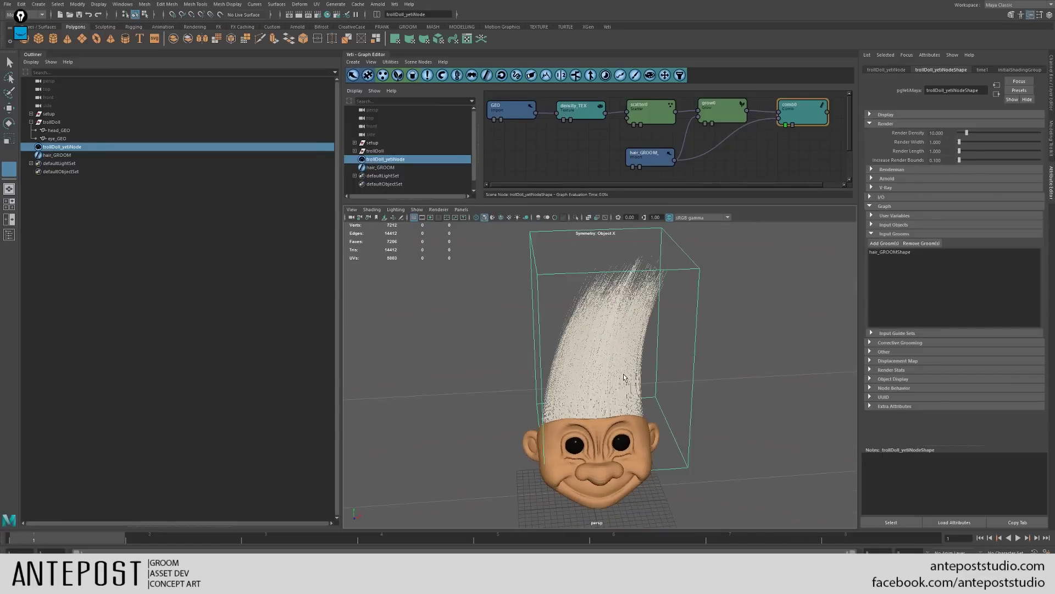
click(20, 15)
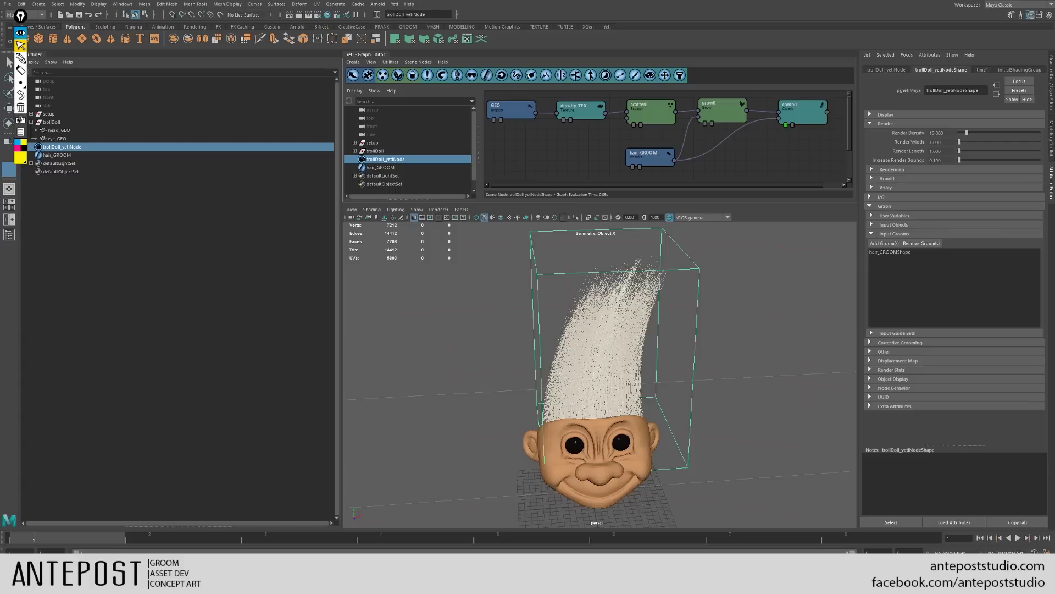
Step: Move the polar bear fur reference window over the scene and enlarge the viewer
drag(662, 131, 484, 57)
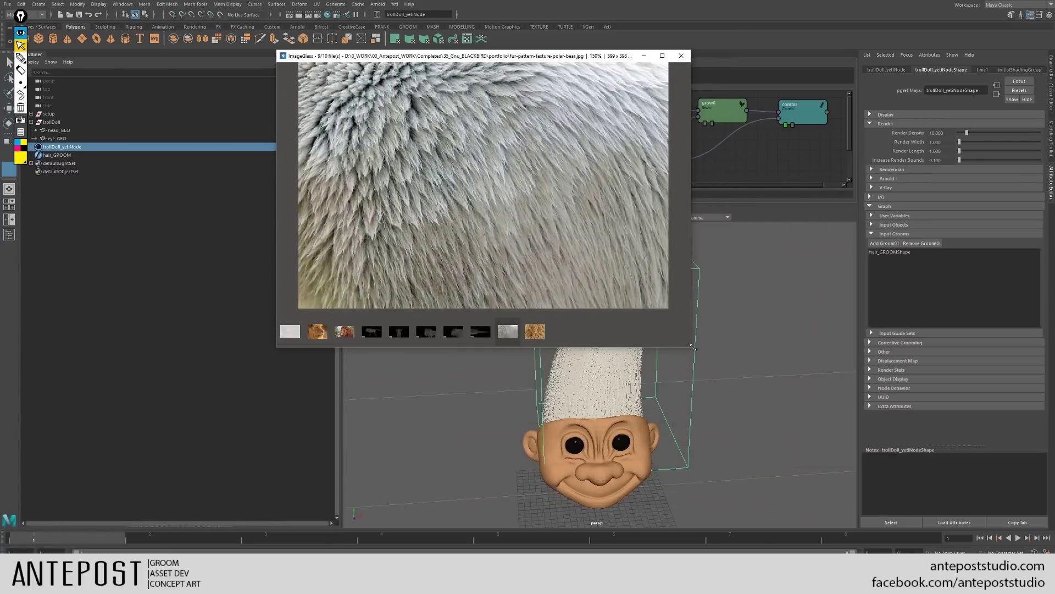
drag(692, 347, 892, 514)
scroll(587, 338, up, 4)
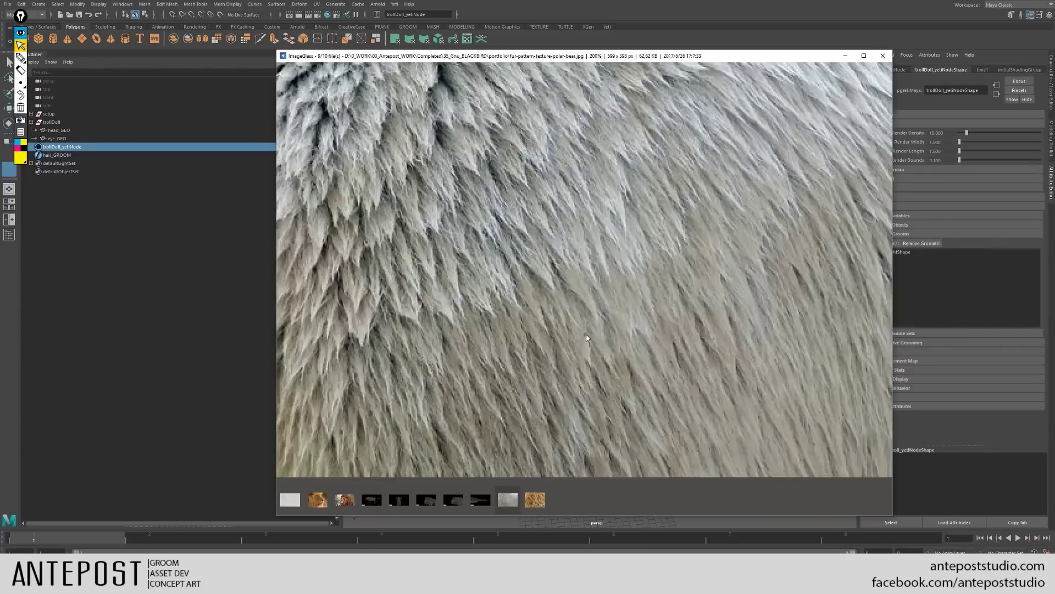
scroll(587, 338, down, 4)
Step: Highlight the pointed and clumped fur tufts on the photo, then clear the highlighter marks
click(20, 57)
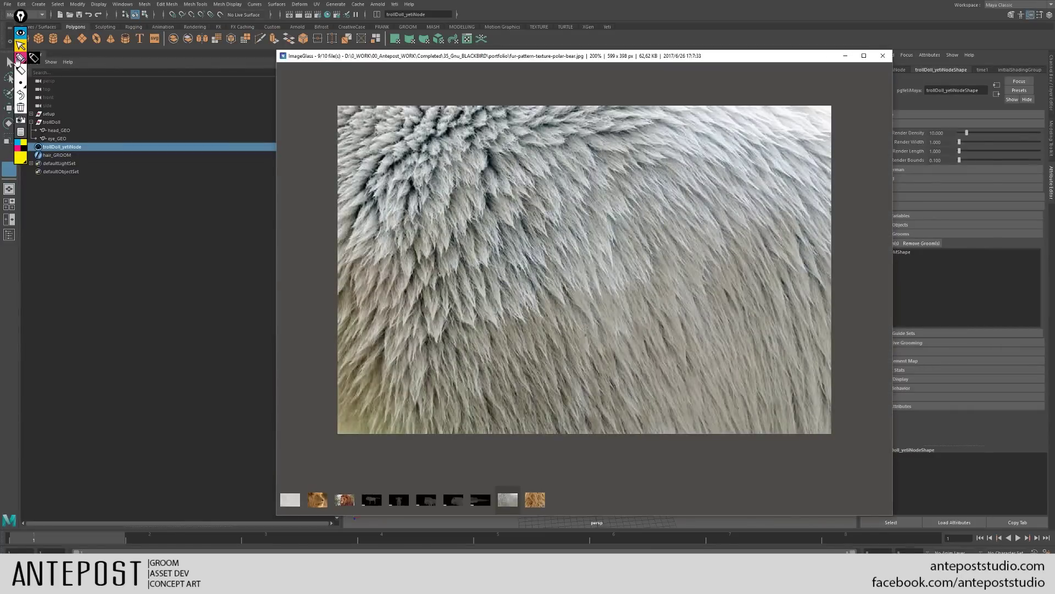
drag(115, 185, 131, 208)
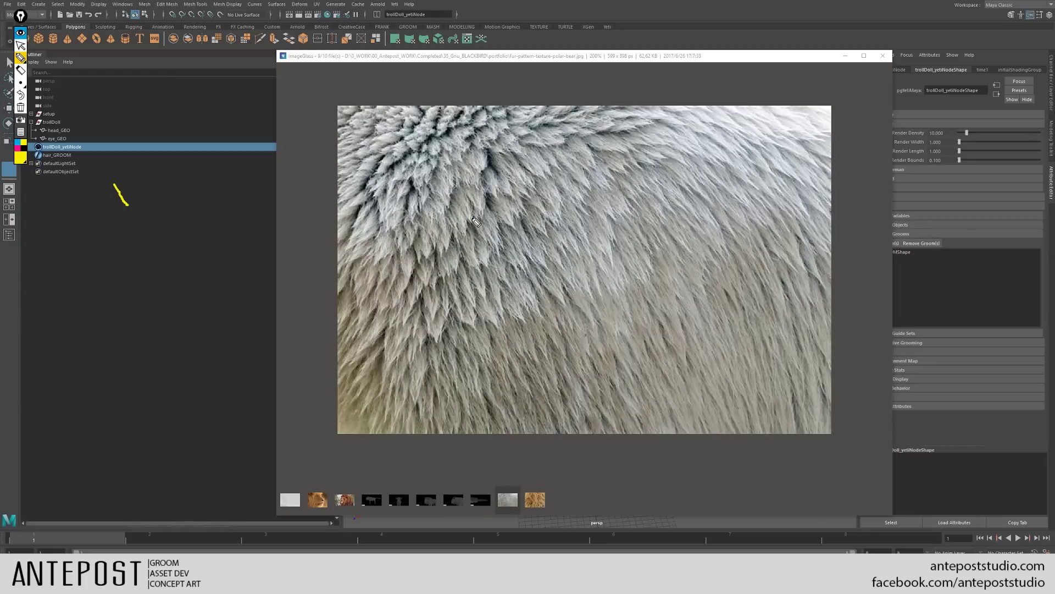
mouse_move(473, 219)
mouse_down()
mouse_move(493, 248)
mouse_move(485, 205)
mouse_move(494, 250)
mouse_up()
mouse_move(527, 208)
mouse_down()
mouse_move(546, 236)
mouse_move(529, 209)
mouse_up()
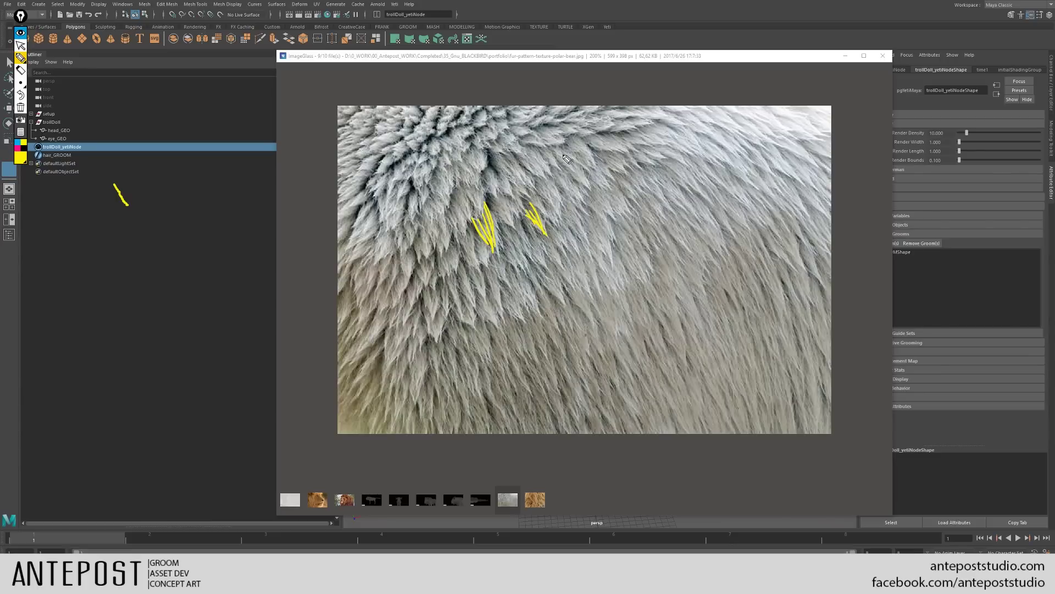
mouse_move(587, 163)
mouse_down()
mouse_move(575, 136)
mouse_move(590, 167)
mouse_move(568, 145)
mouse_up()
mouse_move(517, 284)
mouse_down()
mouse_move(538, 312)
mouse_move(529, 280)
mouse_move(535, 308)
mouse_up()
drag(540, 242, 559, 268)
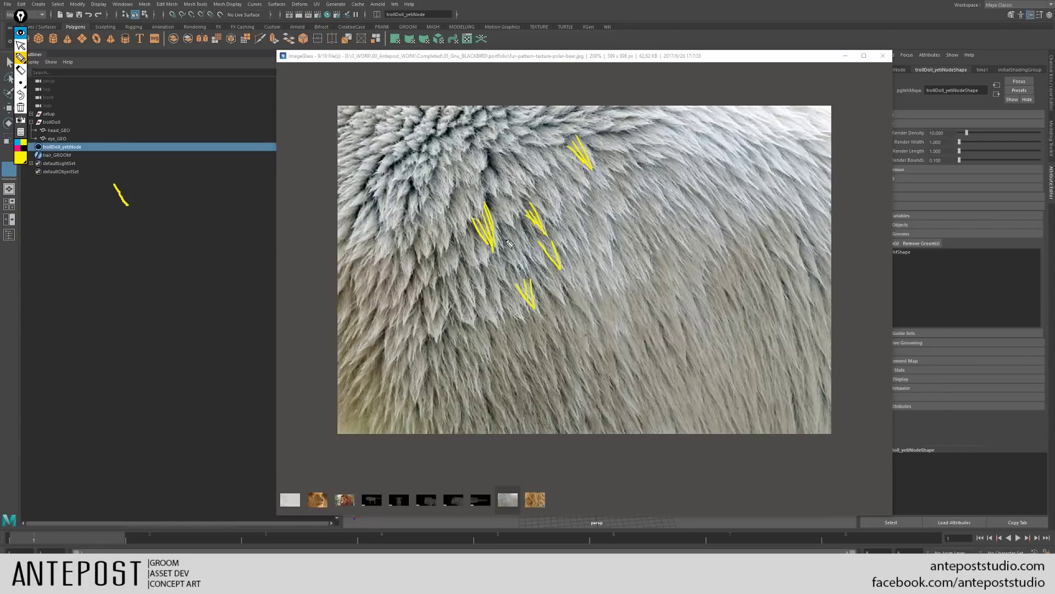
mouse_move(510, 243)
mouse_down()
mouse_move(521, 267)
mouse_move(504, 245)
mouse_up()
mouse_move(411, 190)
mouse_down()
mouse_move(401, 199)
mouse_move(396, 183)
mouse_move(398, 203)
mouse_move(414, 192)
mouse_up()
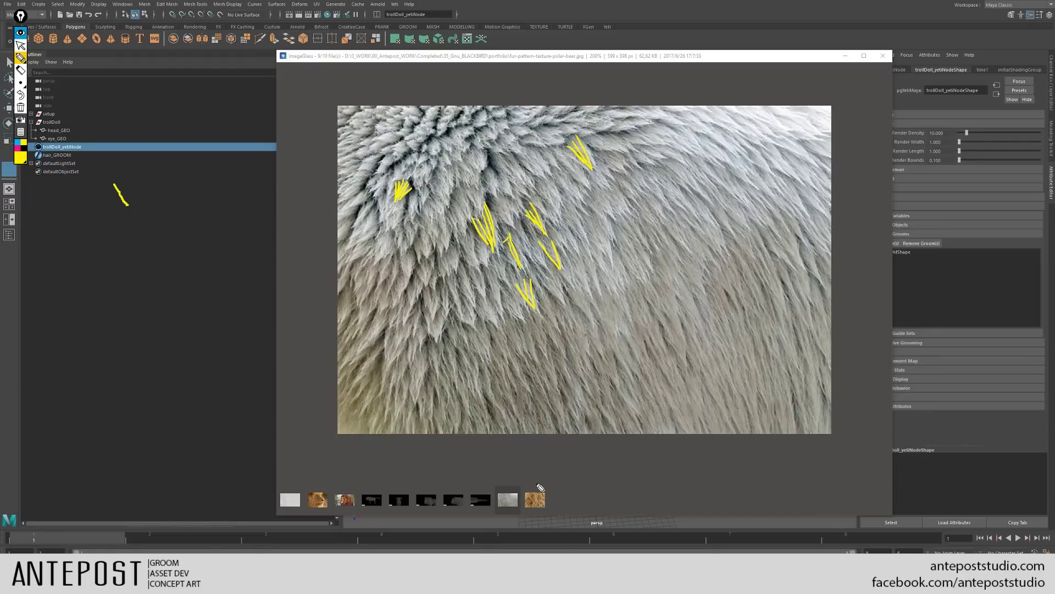
click(22, 45)
click(20, 32)
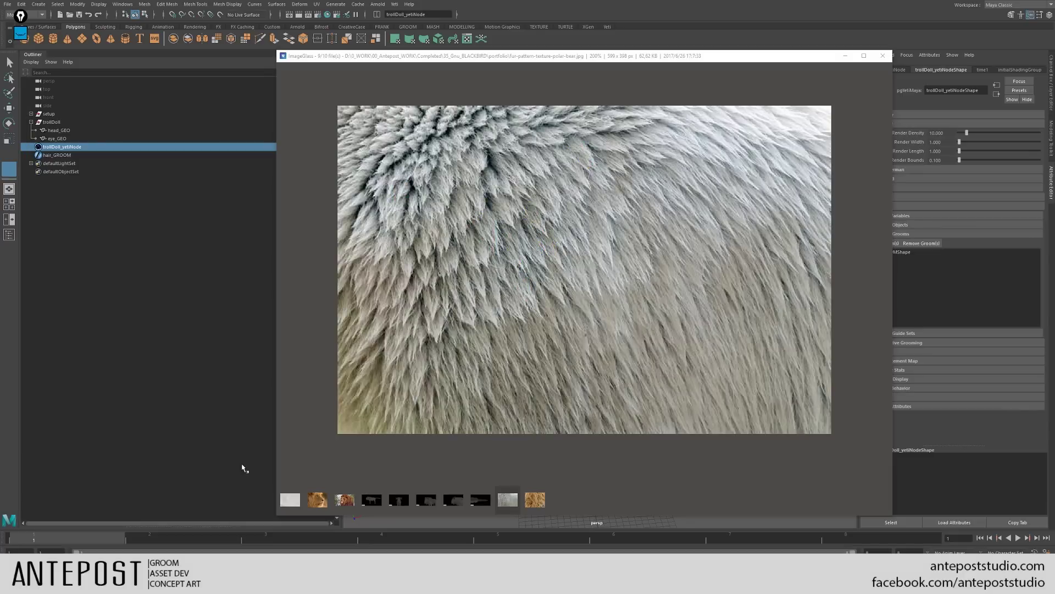
Step: Switch to the lion reference photo and erase the old annotation strokes
click(345, 499)
scroll(629, 294, up, 3)
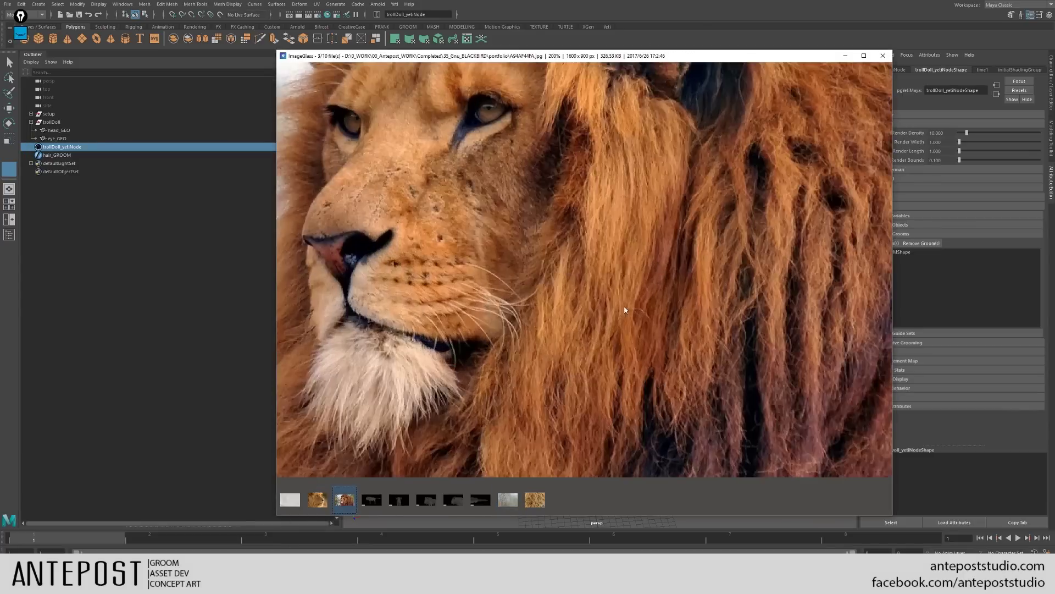
scroll(630, 294, down, 3)
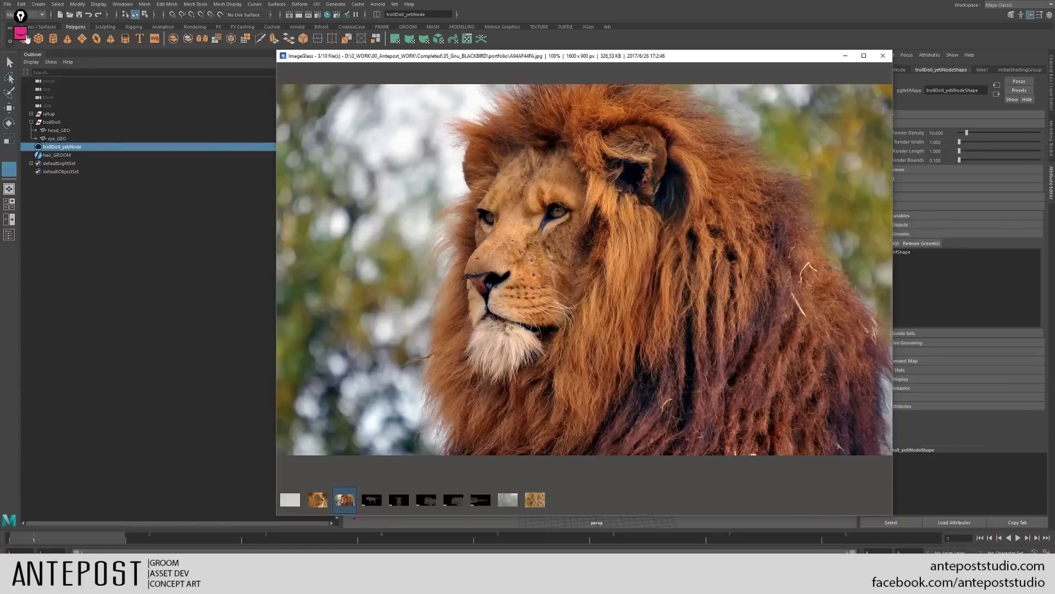
click(21, 32)
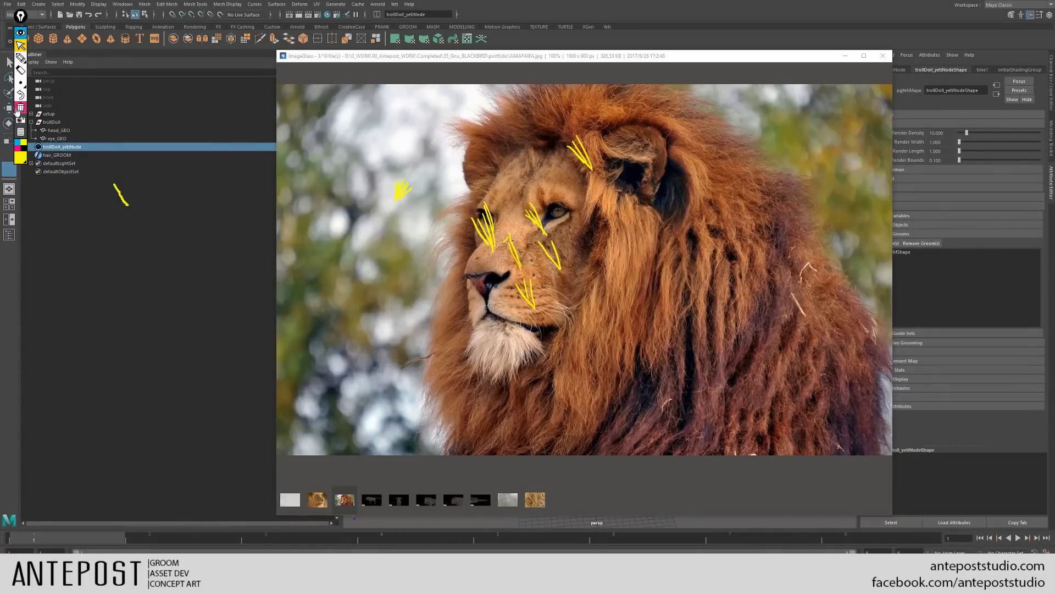
click(20, 107)
click(24, 60)
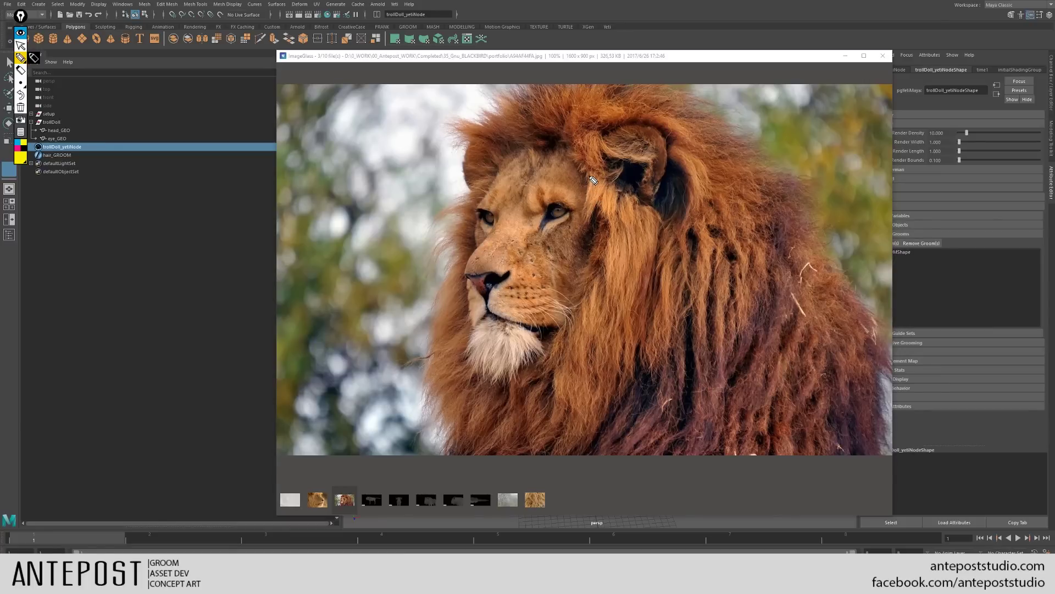
Step: Trace the clumped mane strands near the lion's eye and down its mane
mouse_move(590, 176)
mouse_down()
mouse_move(586, 215)
mouse_move(601, 207)
mouse_move(608, 290)
mouse_move(627, 322)
mouse_move(634, 278)
mouse_up()
mouse_move(626, 319)
mouse_down()
mouse_move(642, 240)
mouse_move(624, 294)
mouse_up()
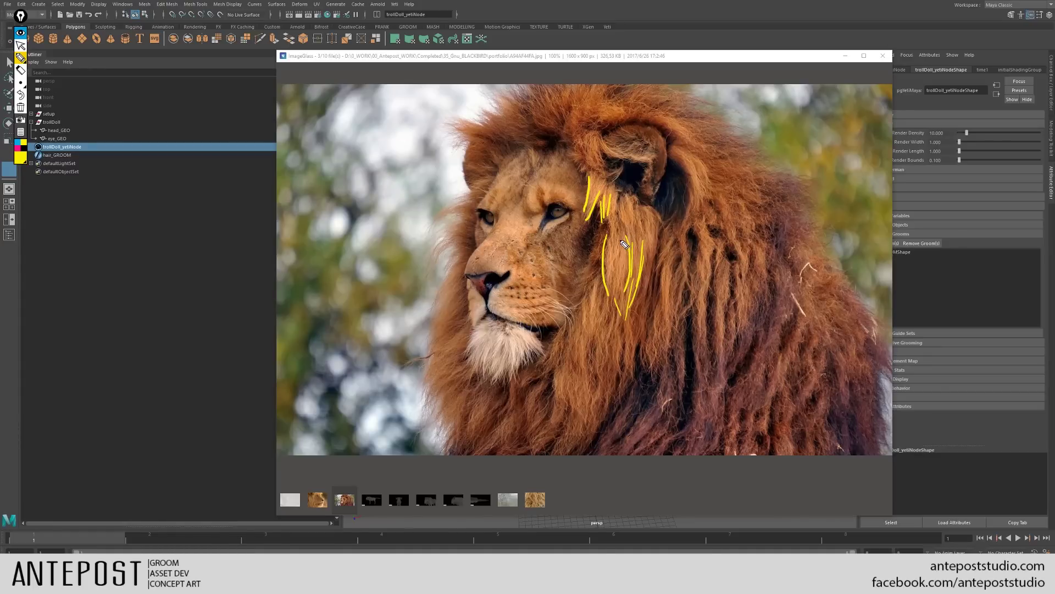
drag(620, 240, 618, 253)
mouse_move(712, 275)
mouse_down()
mouse_move(722, 386)
mouse_move(731, 286)
mouse_up()
mouse_move(690, 308)
mouse_down()
mouse_move(705, 384)
mouse_move(702, 309)
mouse_up()
drag(696, 269, 693, 292)
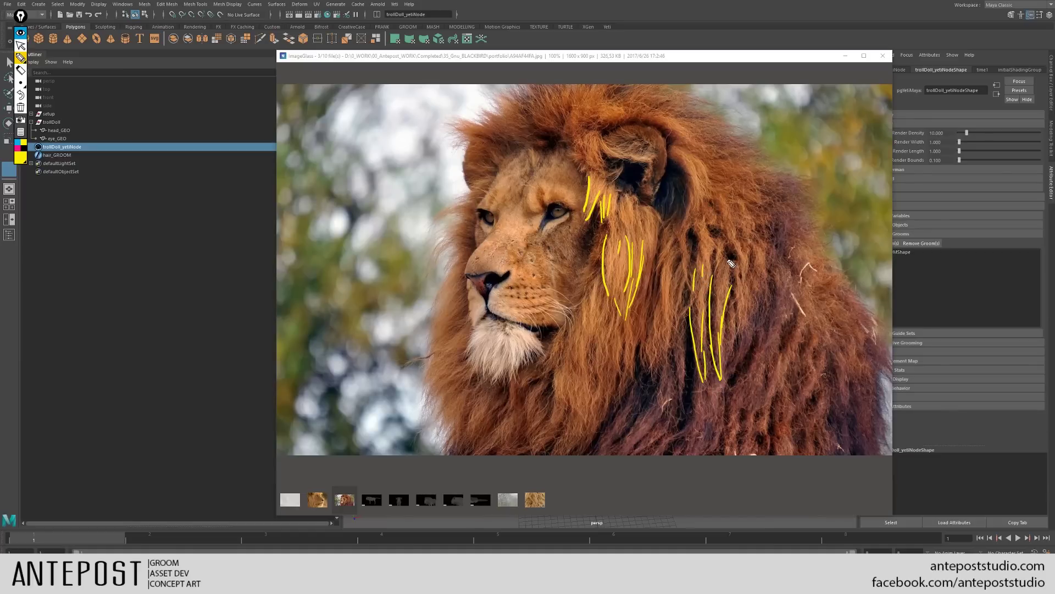
Step: Trace the curling tips, wavy top hair and neck strands of the mane
drag(737, 265, 730, 238)
drag(733, 177, 776, 189)
drag(704, 135, 742, 142)
click(737, 157)
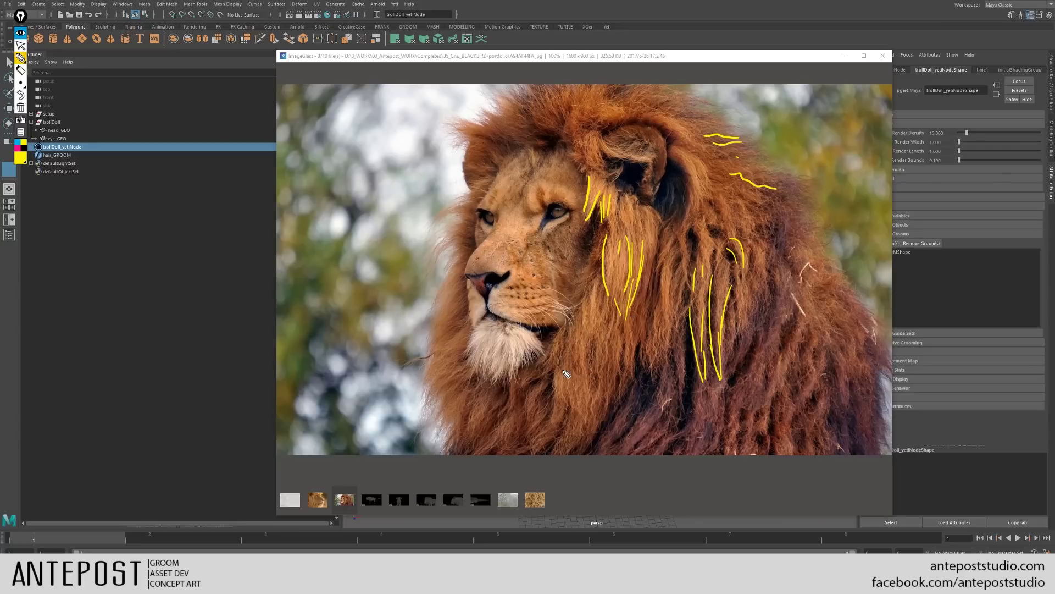
drag(556, 366, 564, 404)
mouse_move(623, 374)
mouse_down()
mouse_move(620, 333)
mouse_move(616, 367)
mouse_up()
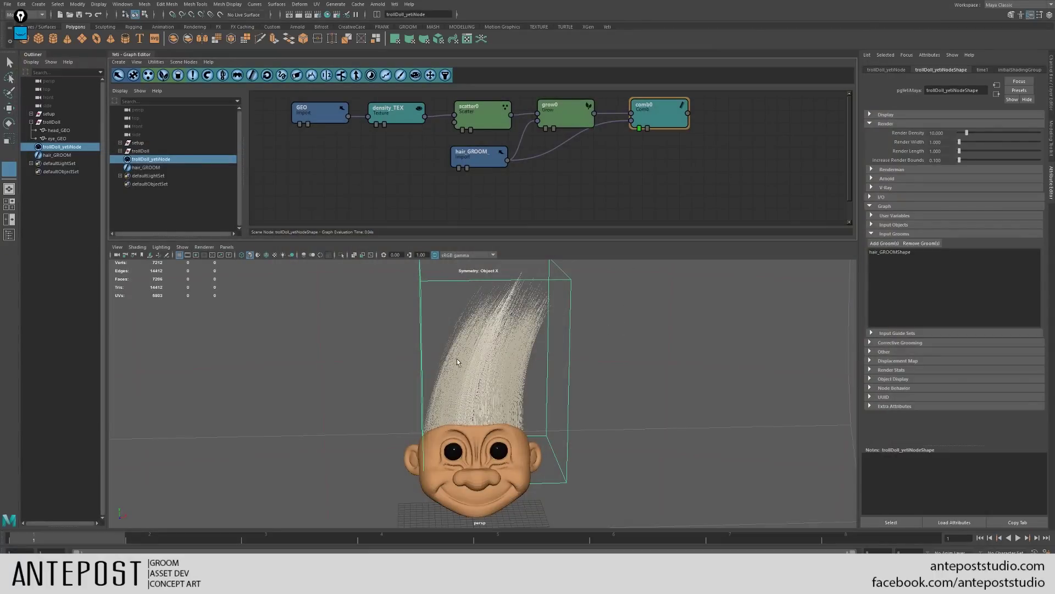
Step: Add a clumping0 node right of comb0 and connect comb0's output to it
click(238, 75)
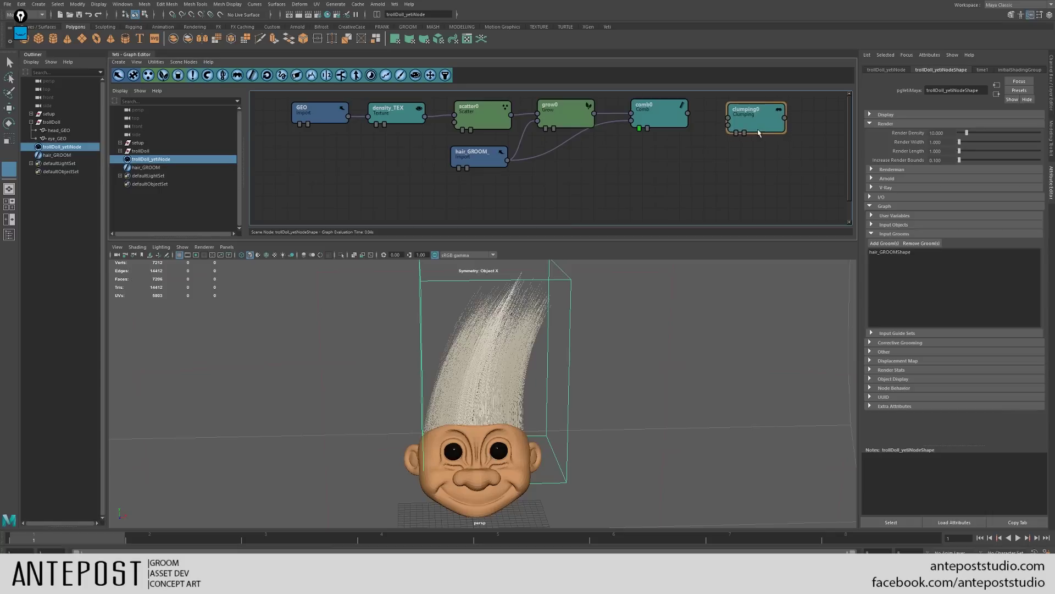
click(744, 144)
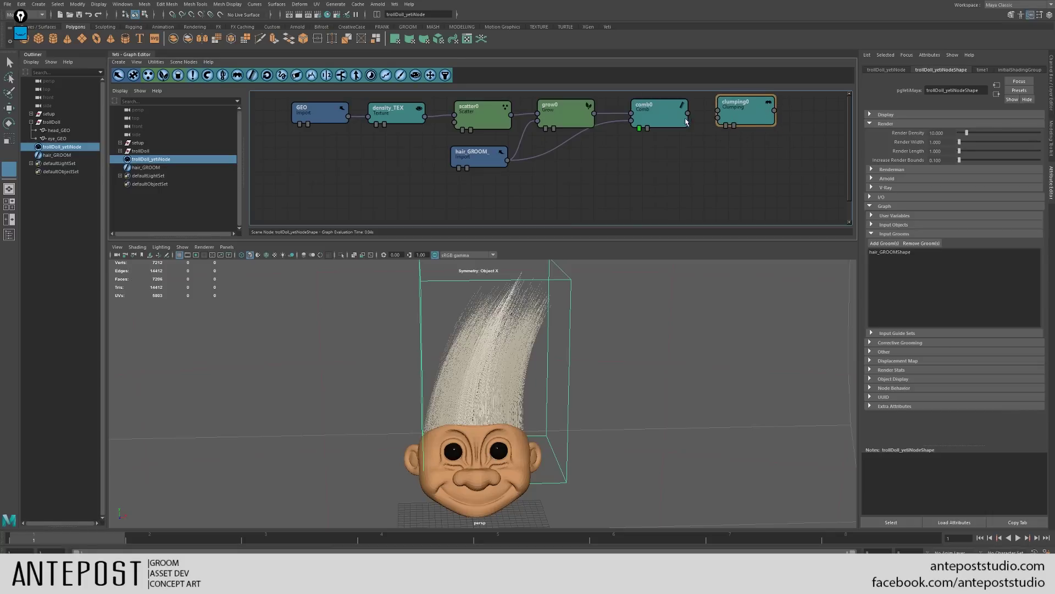
drag(688, 114, 742, 142)
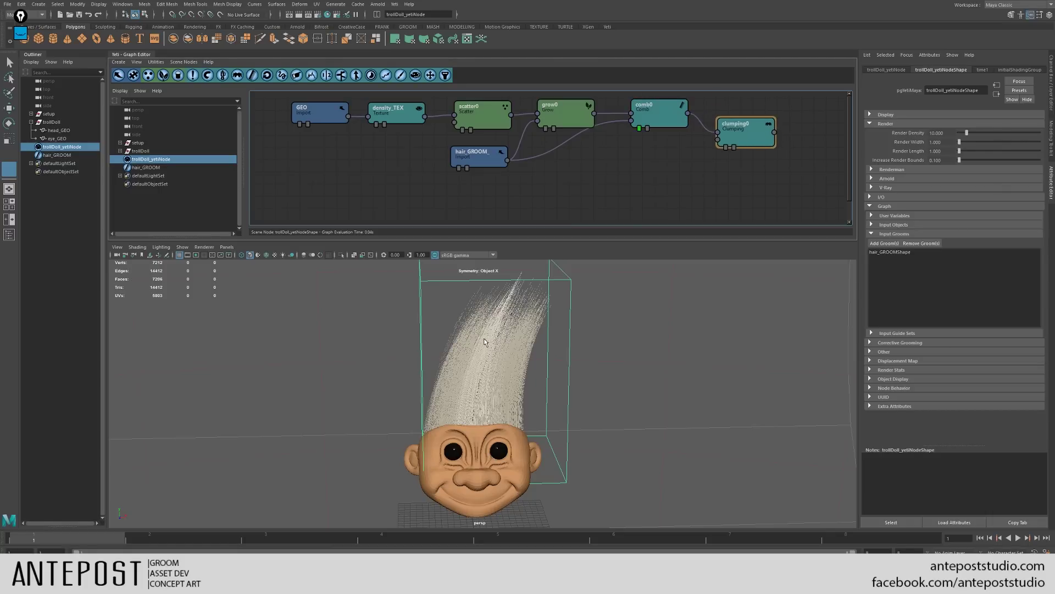
Step: Hide the Yeti hair to show the troll head, check hair_GROOM, and return to trollDoll_yetiNode's graph
alt+drag(492, 341, 525, 391)
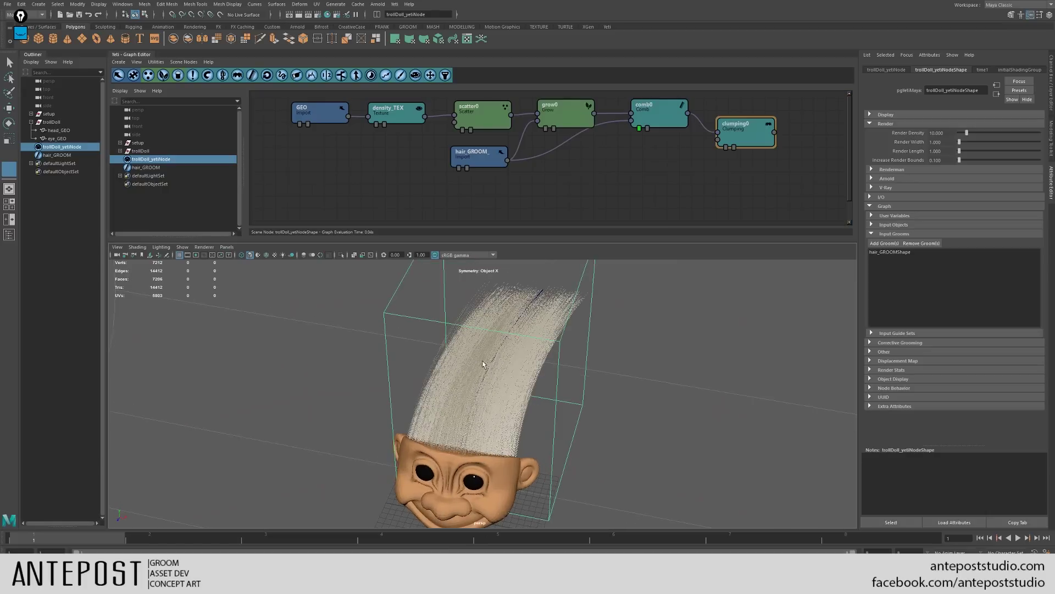
alt+drag(484, 364, 499, 292)
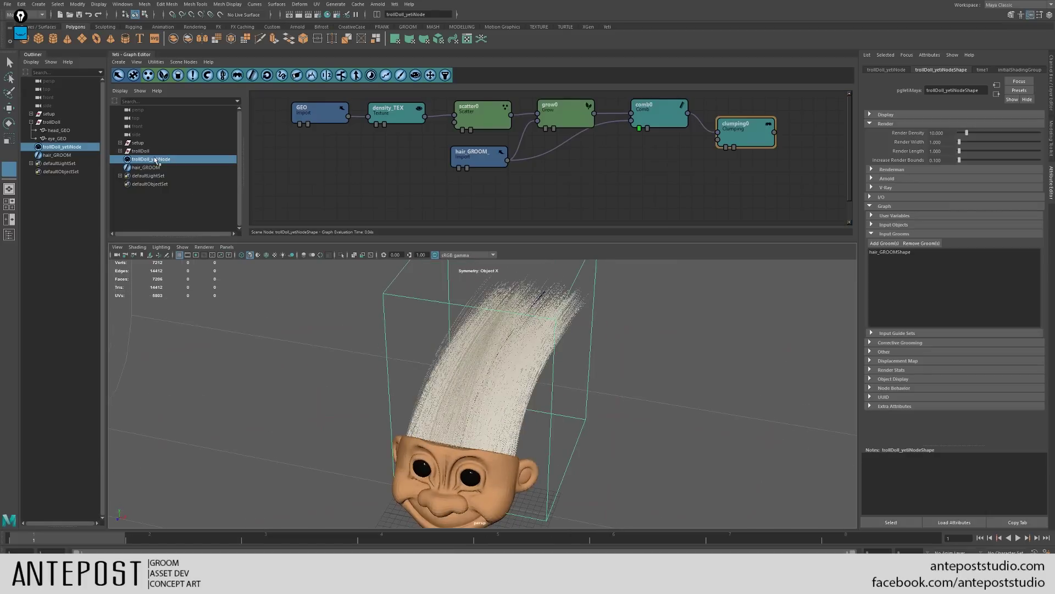
key(ctrl+h)
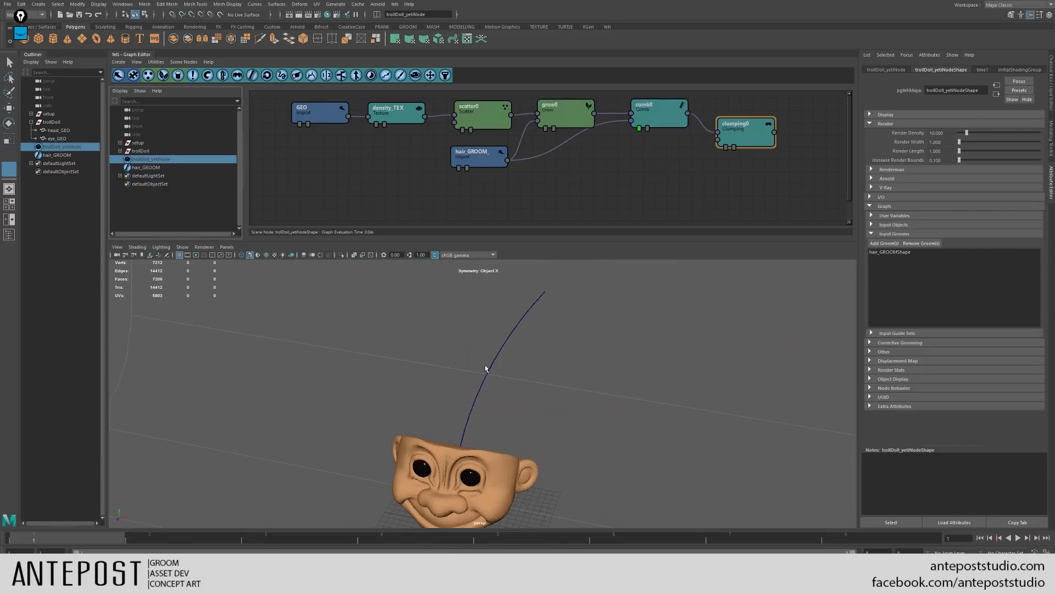
alt+drag(463, 456, 375, 394)
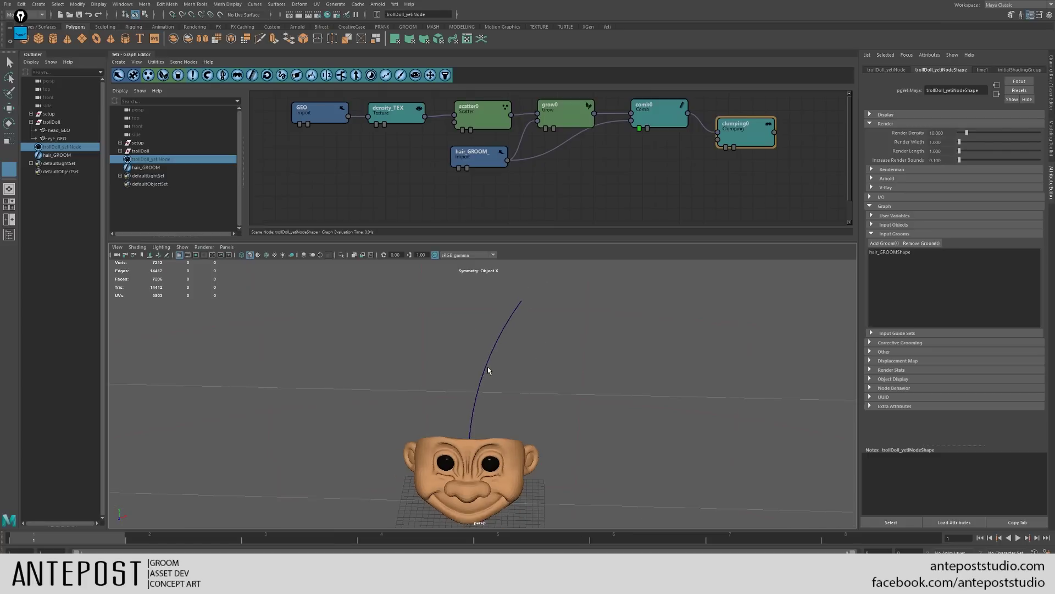
click(173, 168)
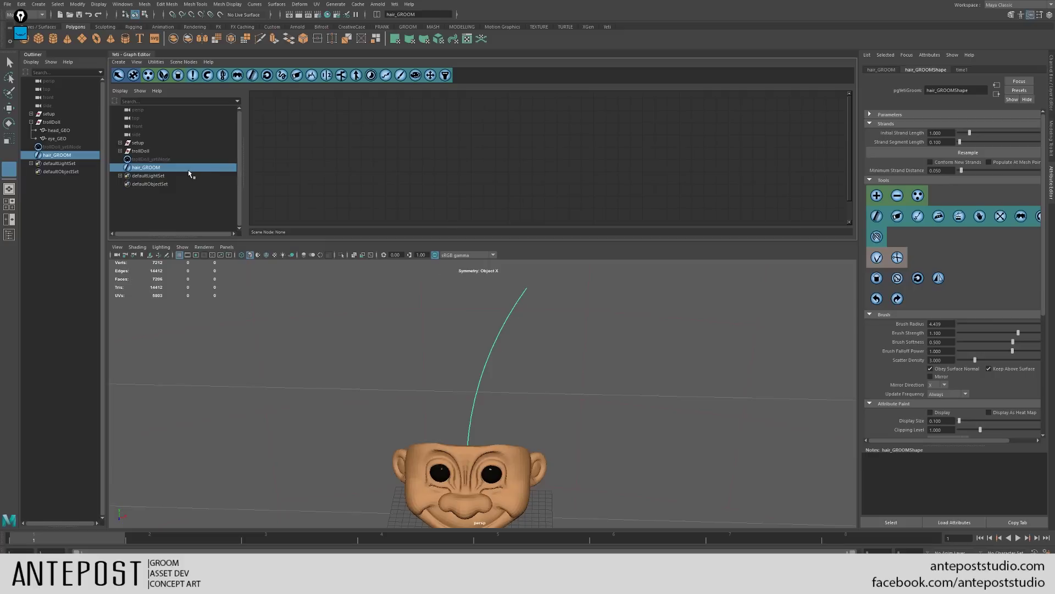
click(162, 159)
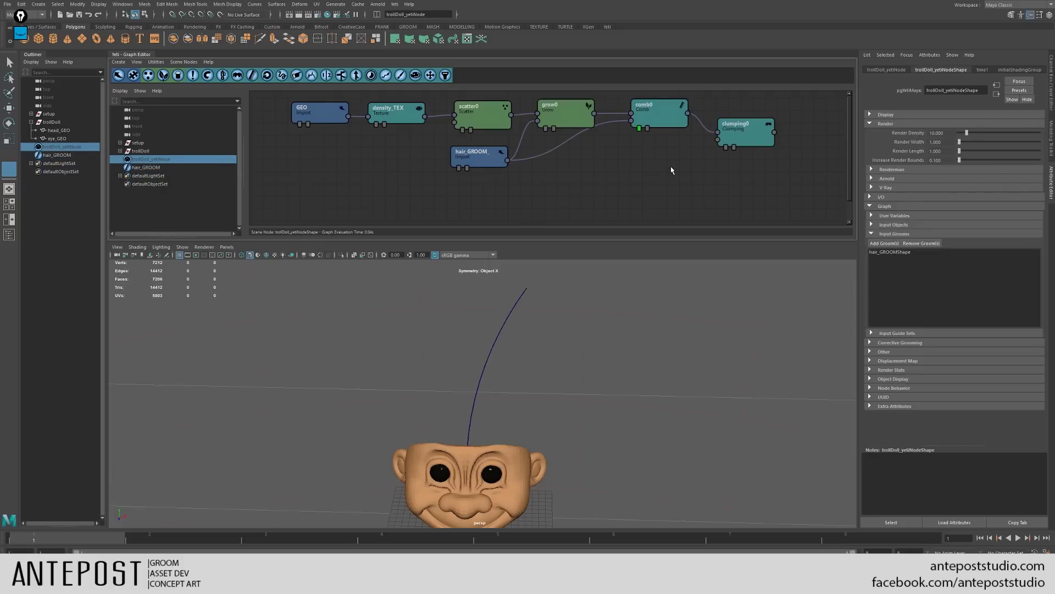
click(358, 134)
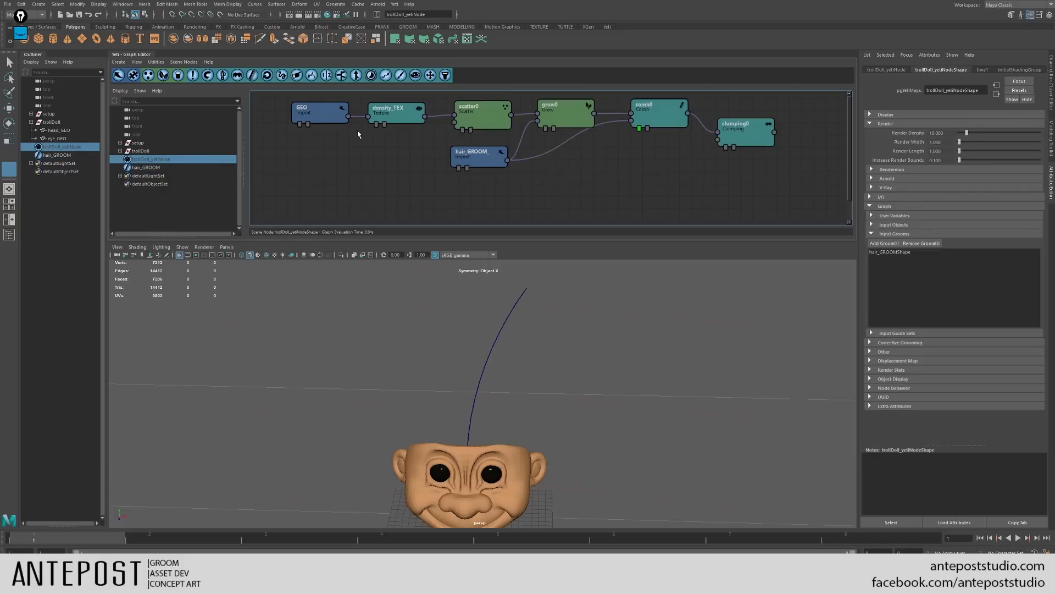
Step: Create convert0 beside the groom node, fed by GEO and feeding clumping0's second input
click(267, 74)
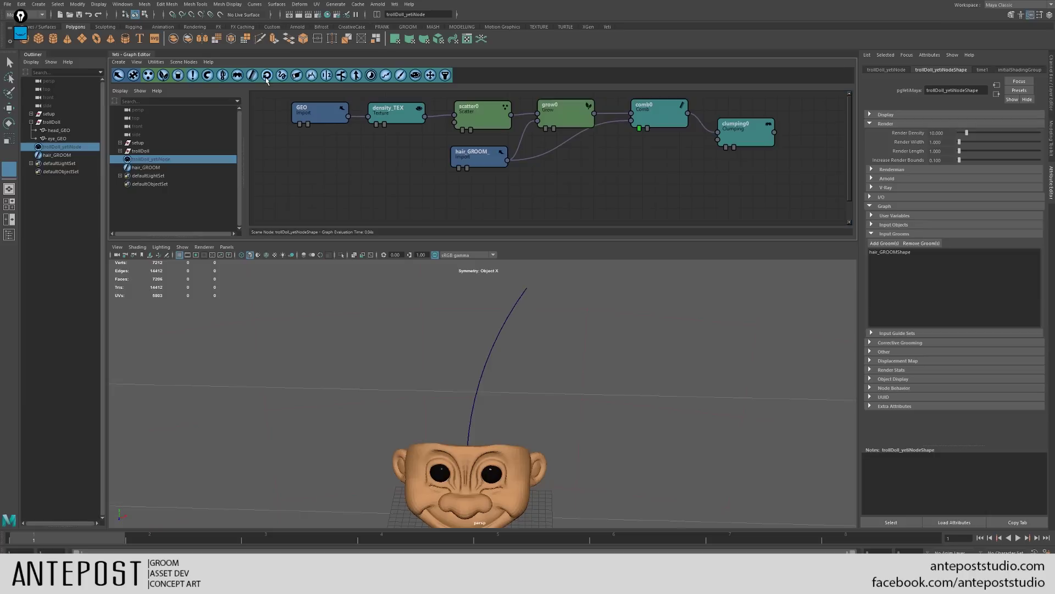
drag(578, 171, 595, 168)
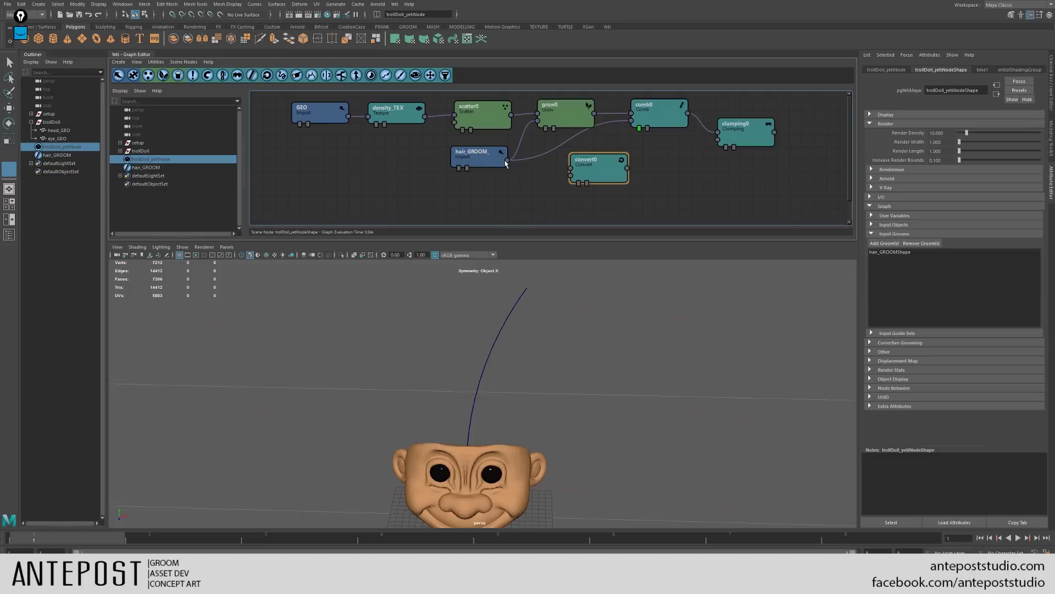
drag(499, 166, 569, 168)
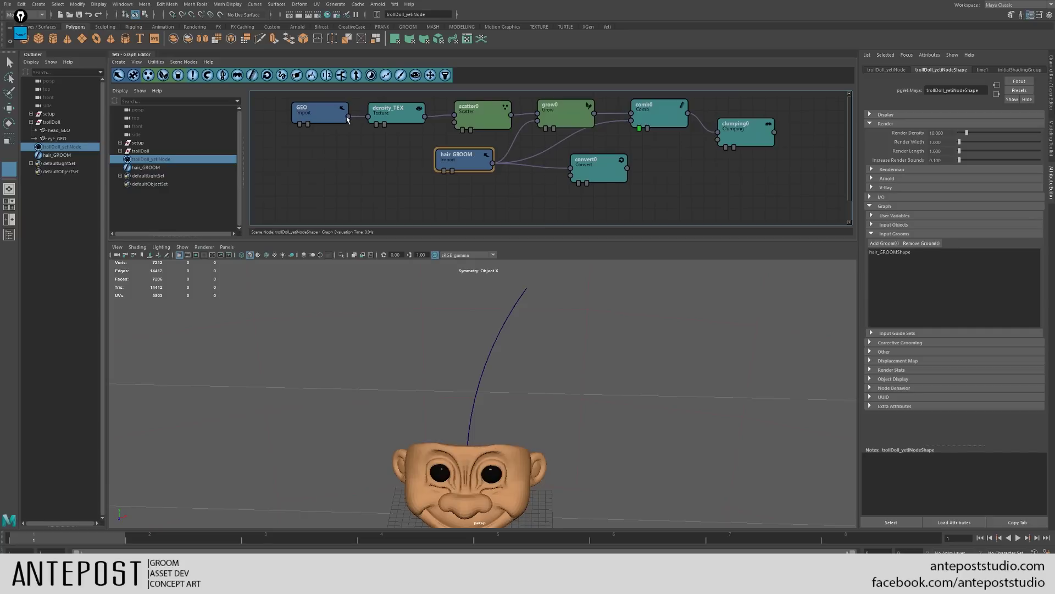
drag(348, 116, 570, 177)
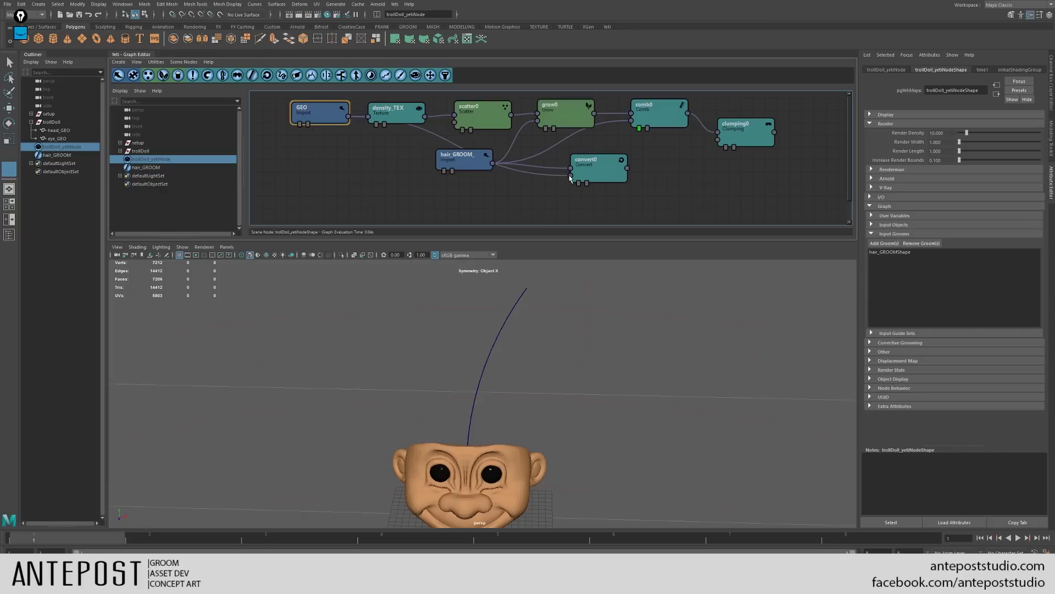
click(627, 170)
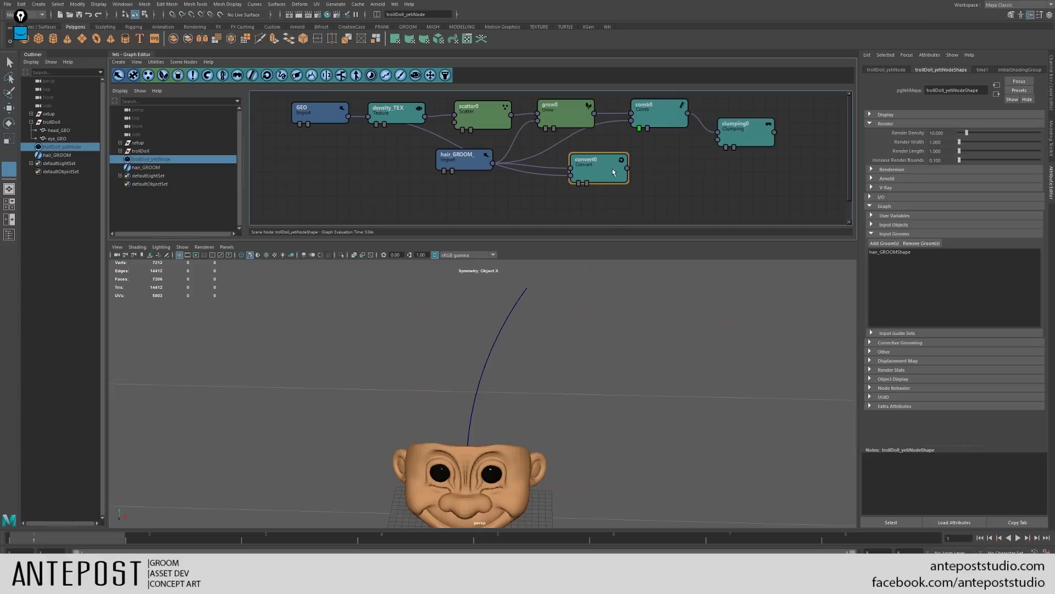
drag(627, 167, 718, 141)
Step: Keep convert0's Conversion Type at Strands to Fibres, then nudge clumping0 up slightly
double_click(605, 162)
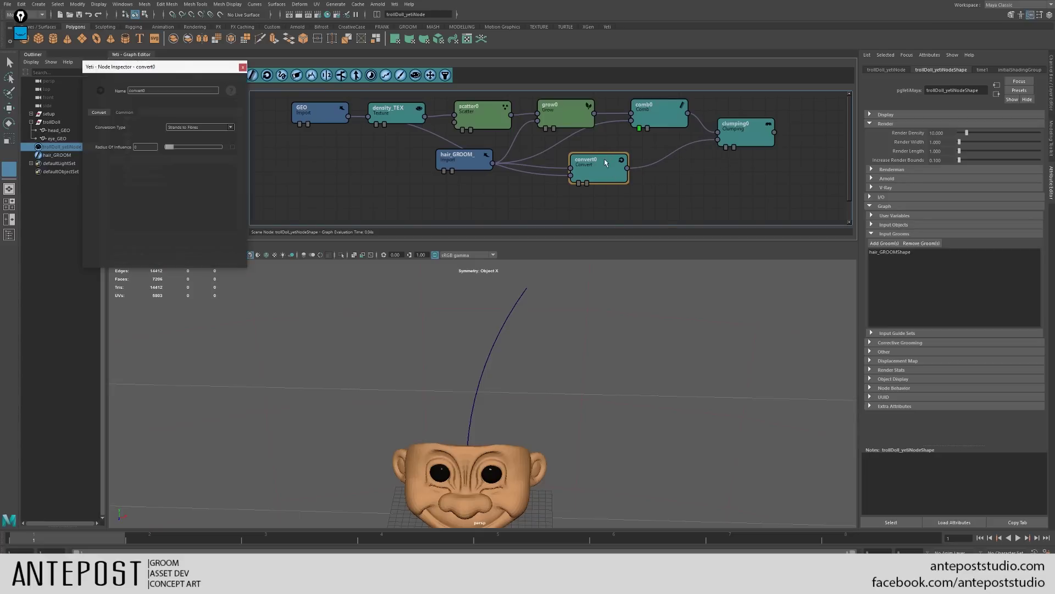
drag(168, 68, 297, 108)
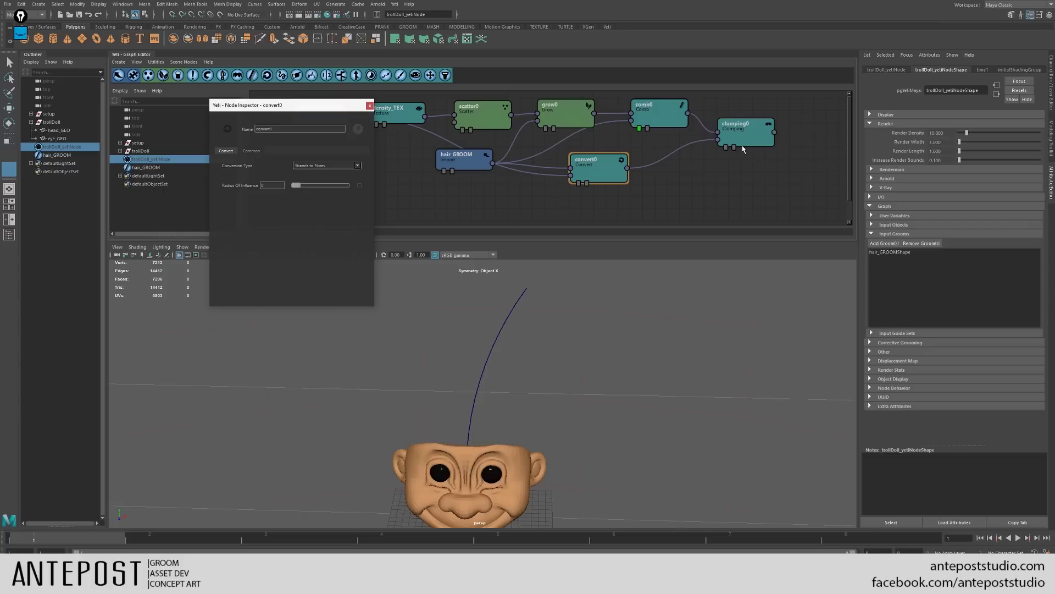
click(314, 166)
click(302, 221)
click(369, 106)
drag(737, 134, 743, 122)
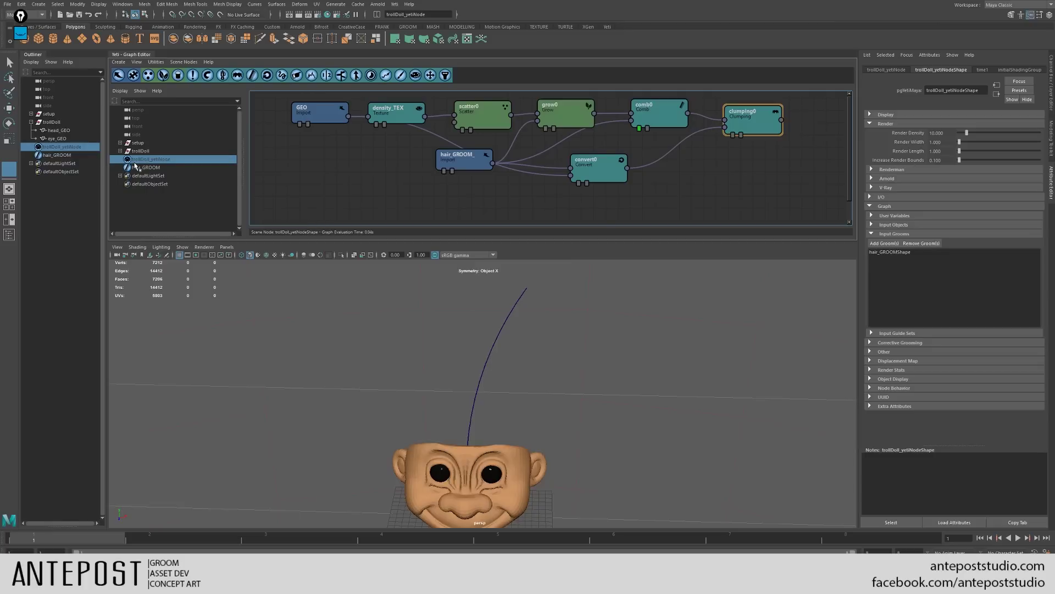
Step: Unhide the Yeti hair and compare its preview at the comb0 and clumping0 stages
key(shift+h)
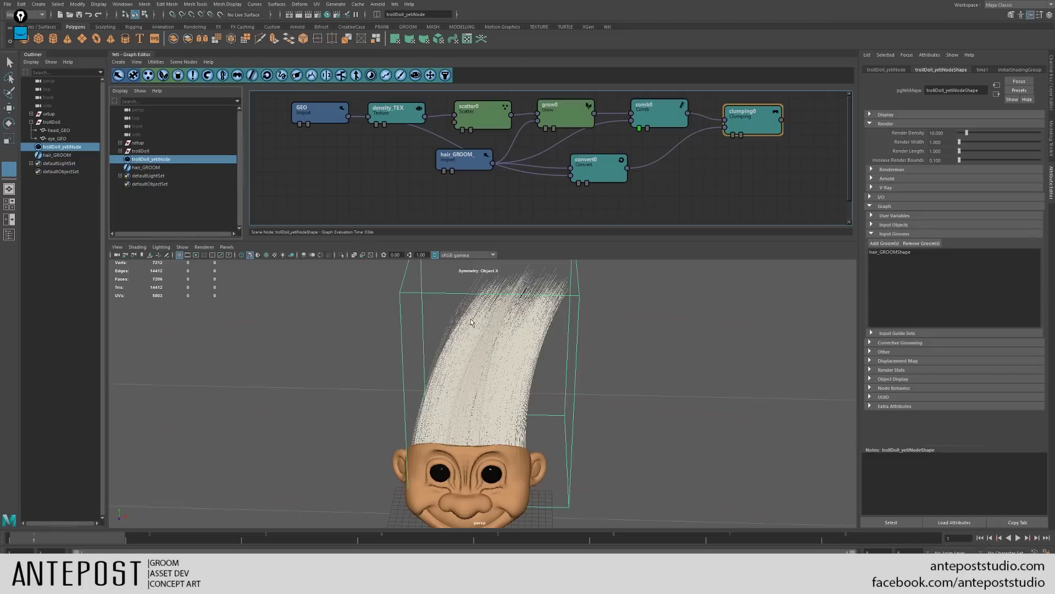
click(733, 135)
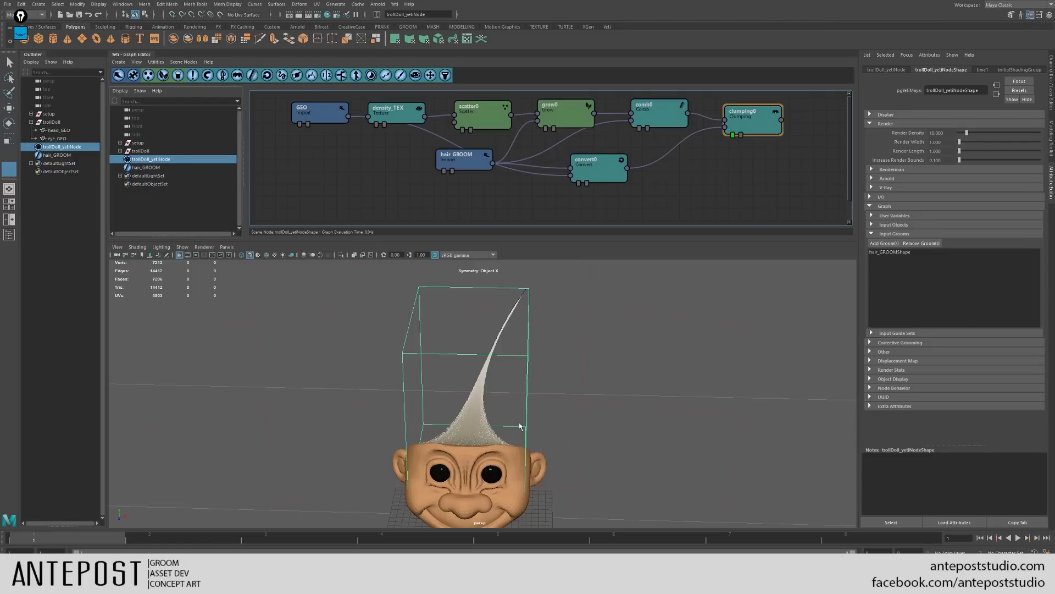
scroll(480, 440, up, 1)
mouse_move(480, 440)
alt+mouse_down()
mouse_move(278, 423)
mouse_move(472, 460)
mouse_move(533, 445)
mouse_move(494, 428)
alt+mouse_up()
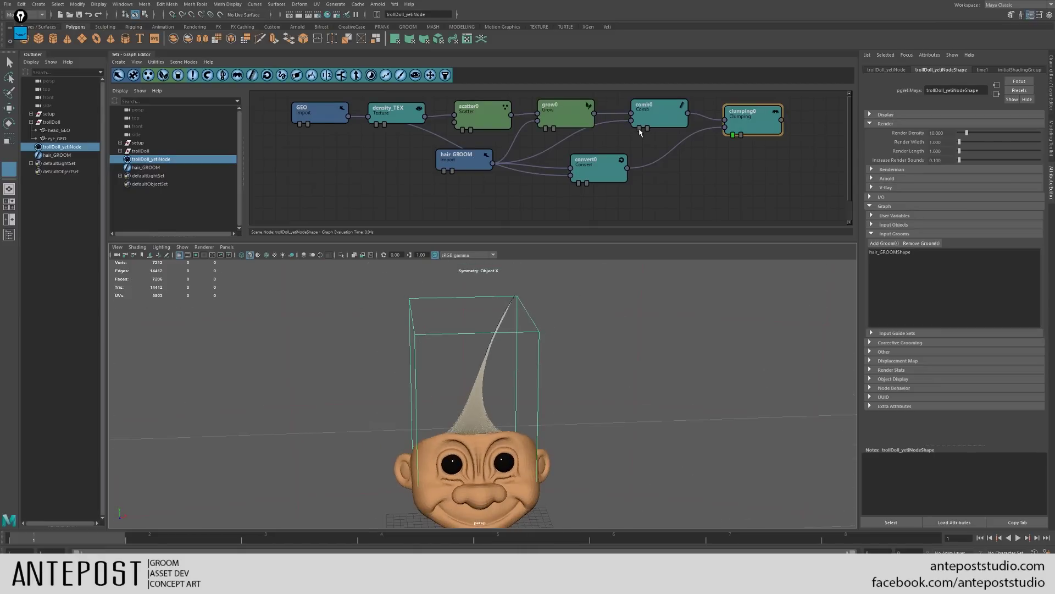
click(639, 129)
alt+drag(501, 374, 537, 384)
click(732, 134)
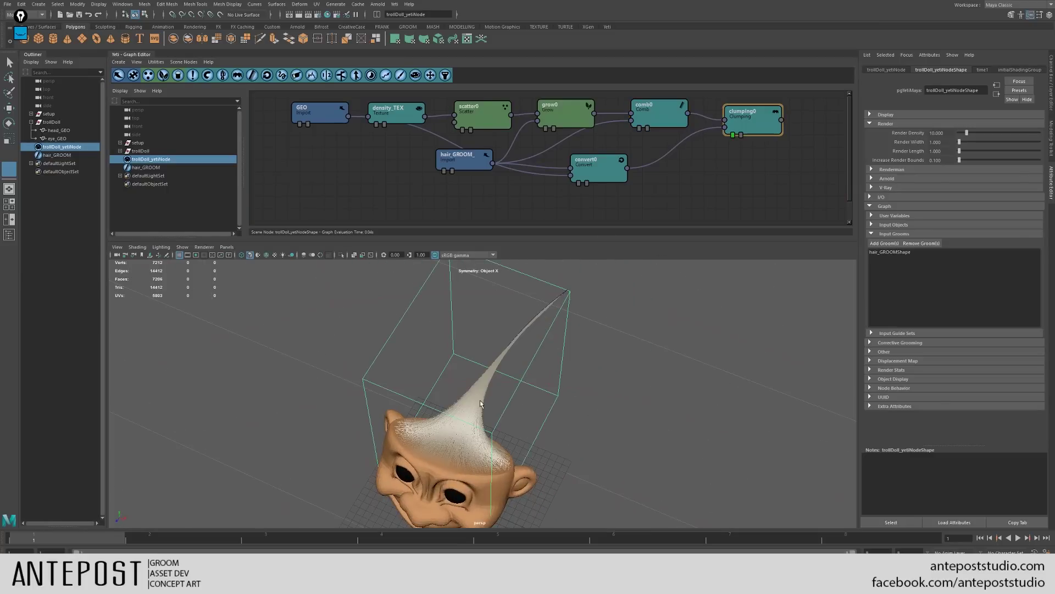
alt+drag(352, 362, 563, 416)
Step: Lower clumping0's Weight to 0.55 and preview the hair at clumping0 again
double_click(753, 120)
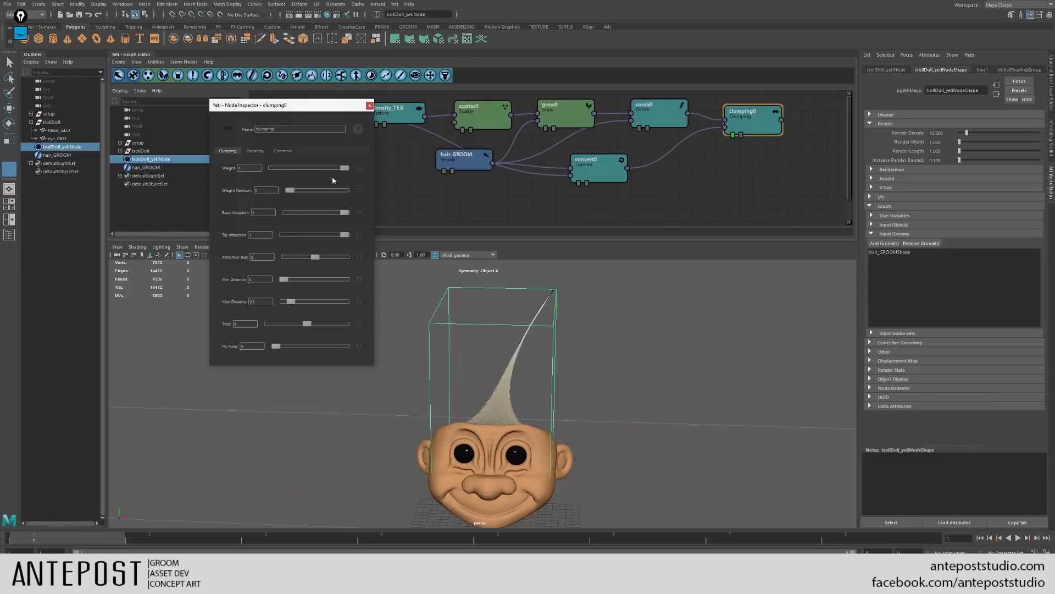
drag(345, 168, 273, 171)
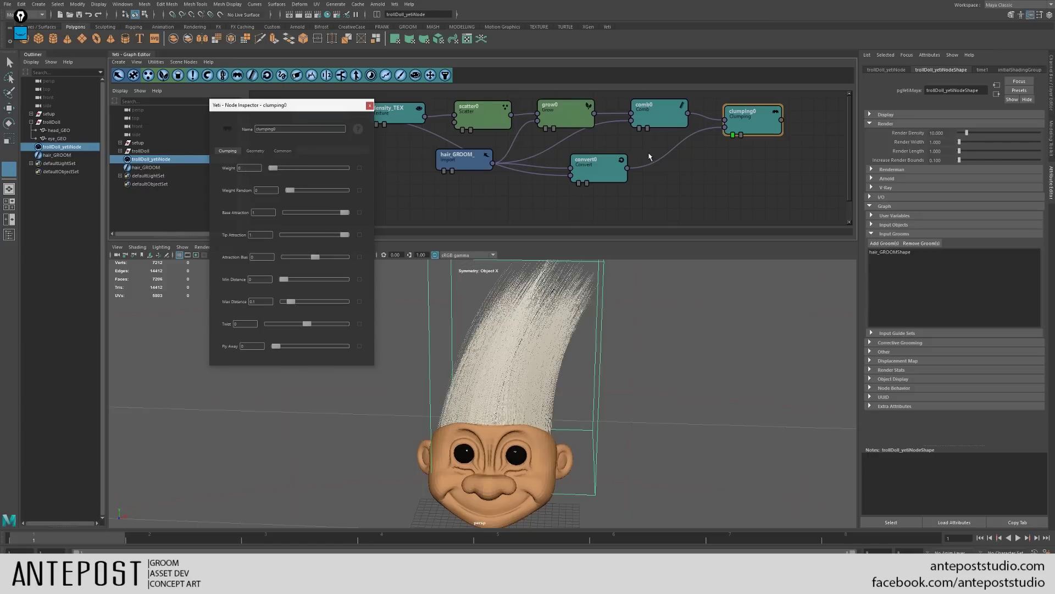
click(641, 130)
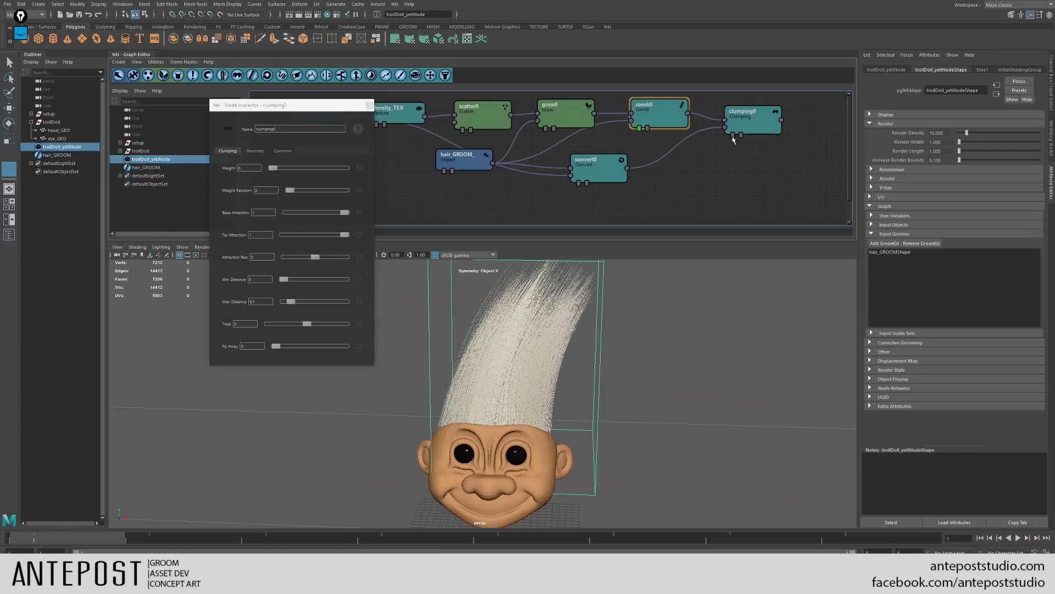
click(733, 134)
Step: Set clumping0 to Weight 1, Weight Random 0, Tip Attraction 1 and Base Attraction about 0.4
drag(279, 167, 348, 179)
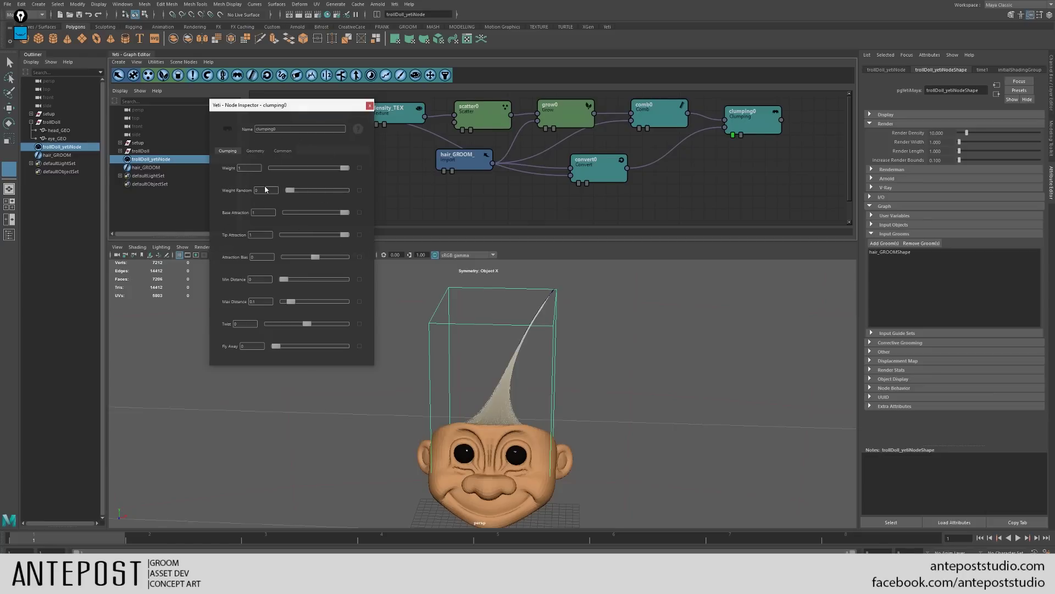
drag(290, 190, 320, 196)
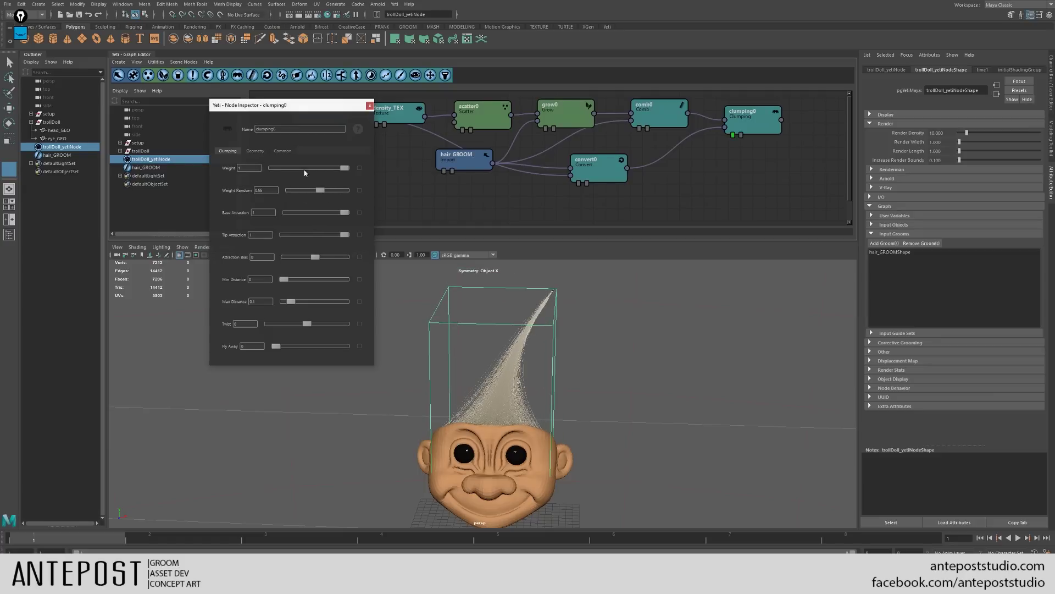
drag(321, 195, 292, 192)
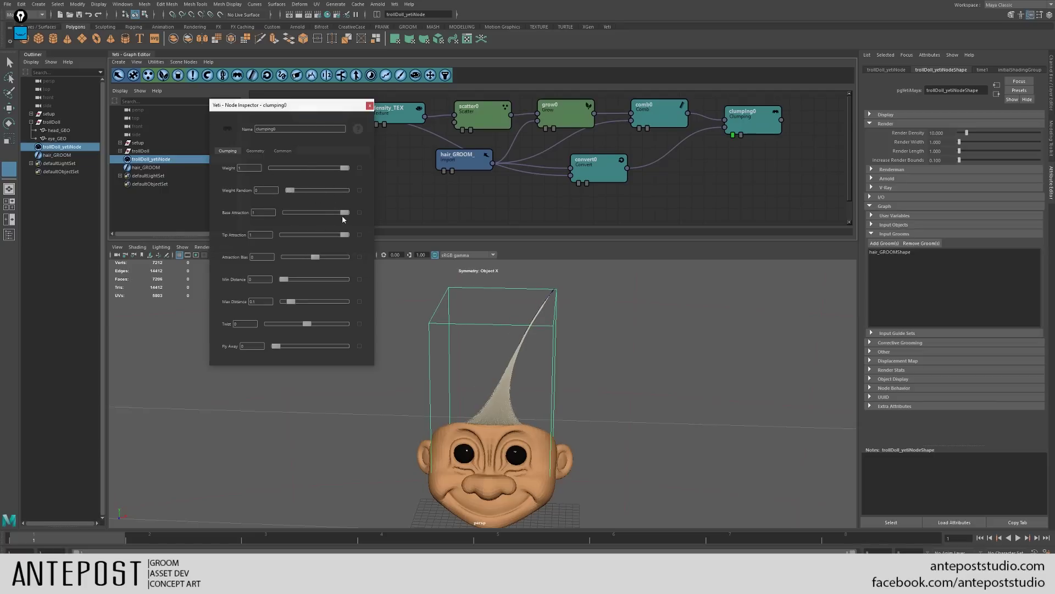
drag(345, 213, 283, 234)
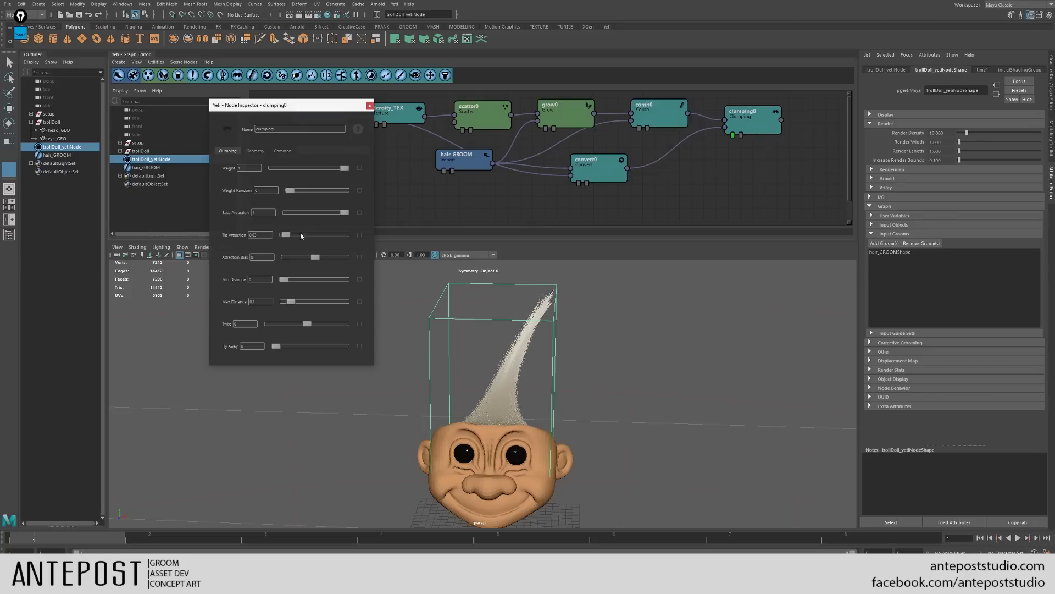
drag(284, 234, 344, 234)
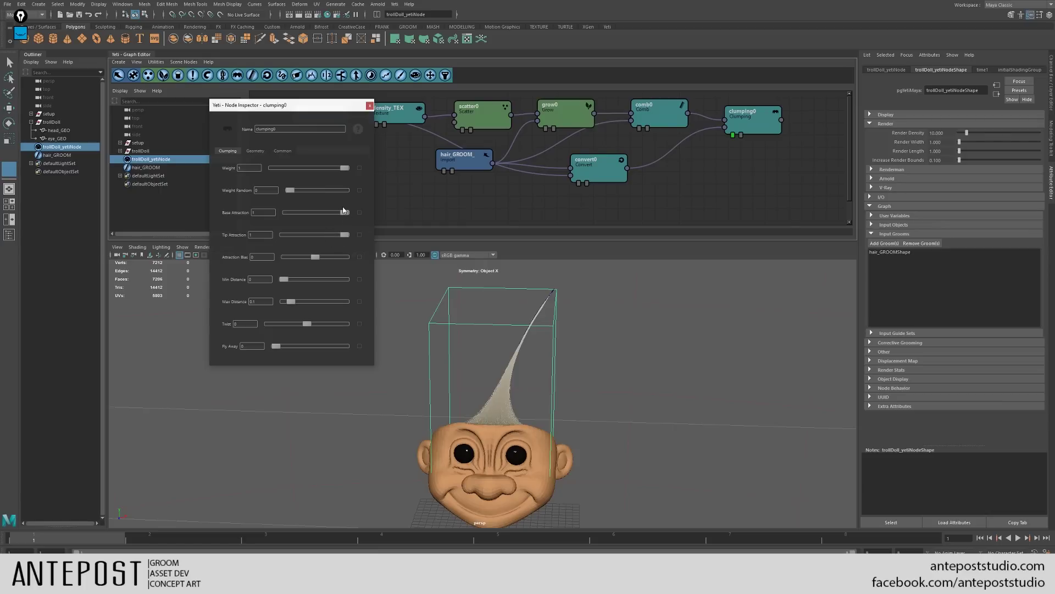
mouse_move(343, 214)
mouse_down()
mouse_move(300, 217)
mouse_move(350, 219)
mouse_up()
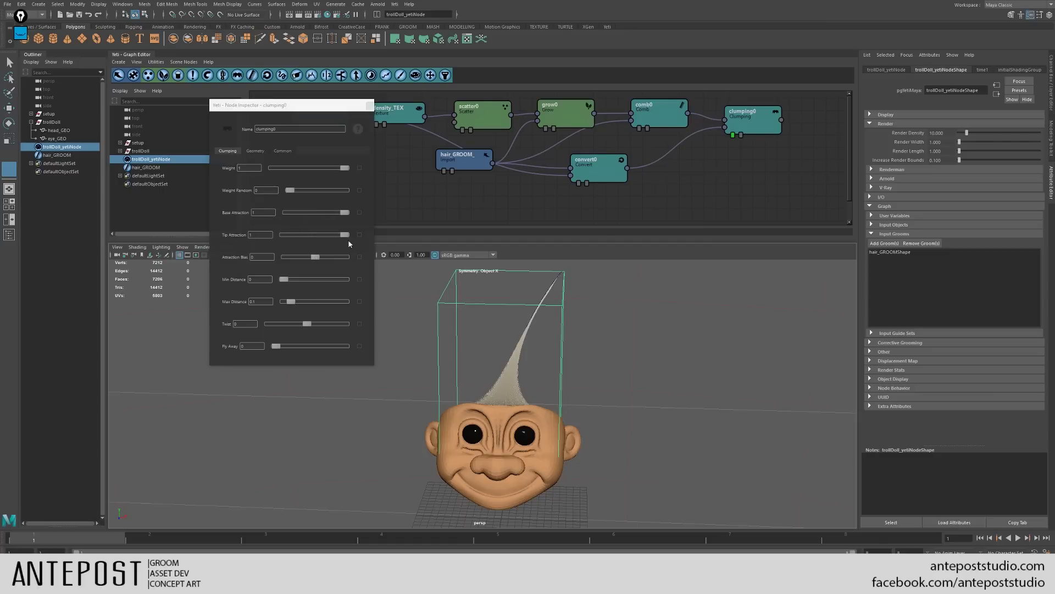
drag(344, 212, 310, 214)
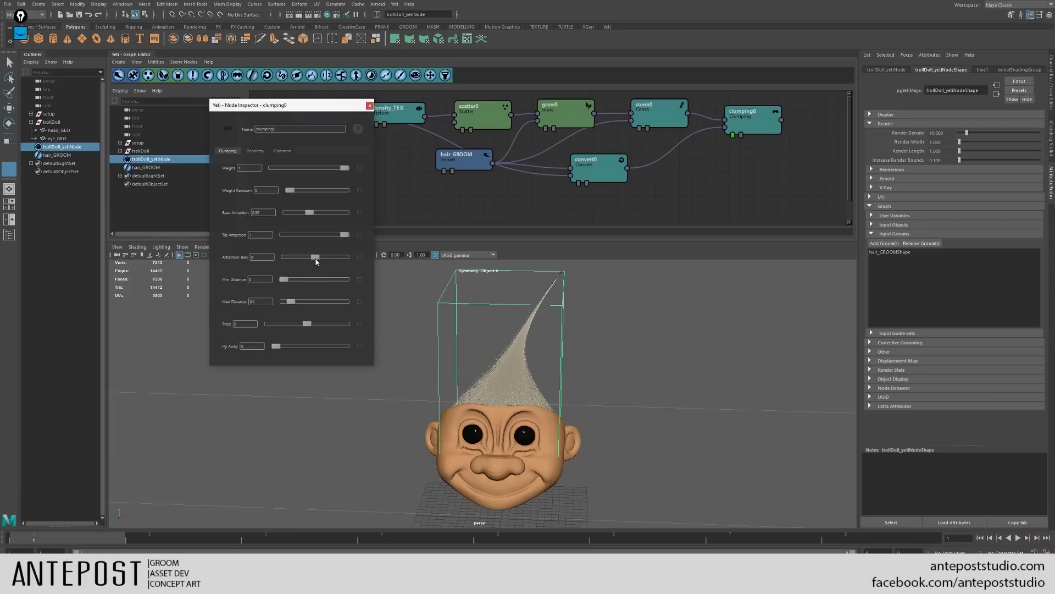
Step: Settle clumping0's Attraction Bias at 0.02 and lower Base Attraction to 0.09
mouse_move(315, 257)
mouse_down()
mouse_move(339, 258)
mouse_move(294, 259)
mouse_up()
drag(307, 261, 316, 261)
mouse_move(315, 257)
mouse_down()
mouse_move(332, 253)
mouse_move(332, 236)
mouse_move(280, 260)
mouse_move(317, 257)
mouse_up()
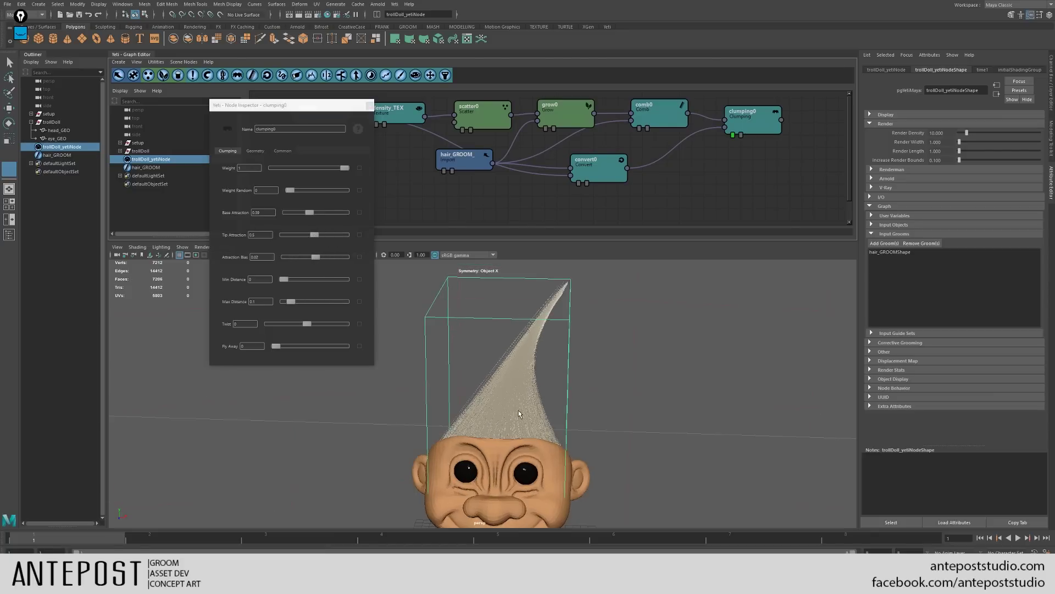
alt+drag(519, 410, 449, 381)
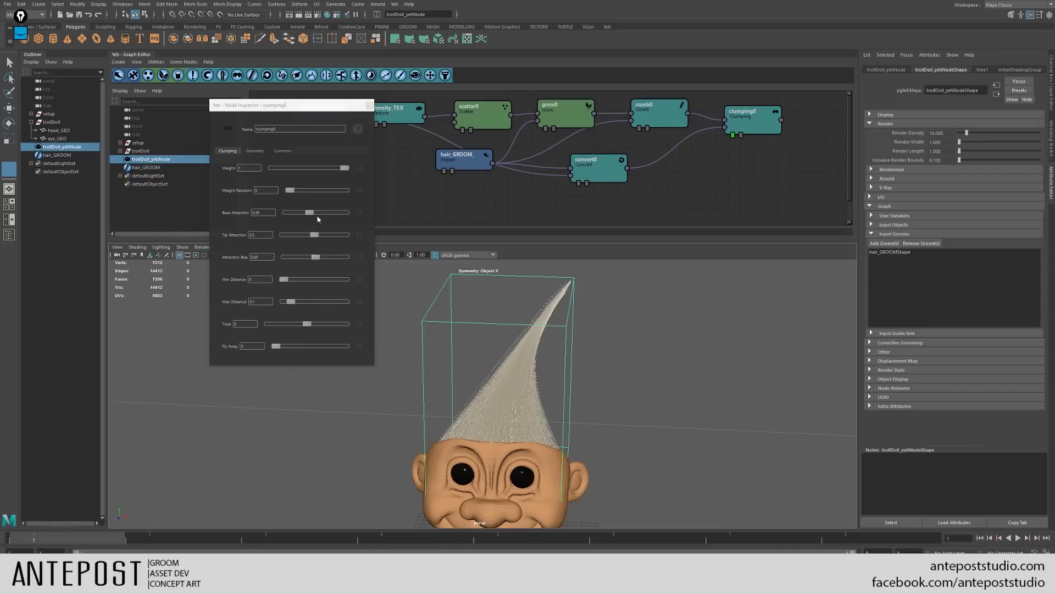
drag(310, 212, 313, 236)
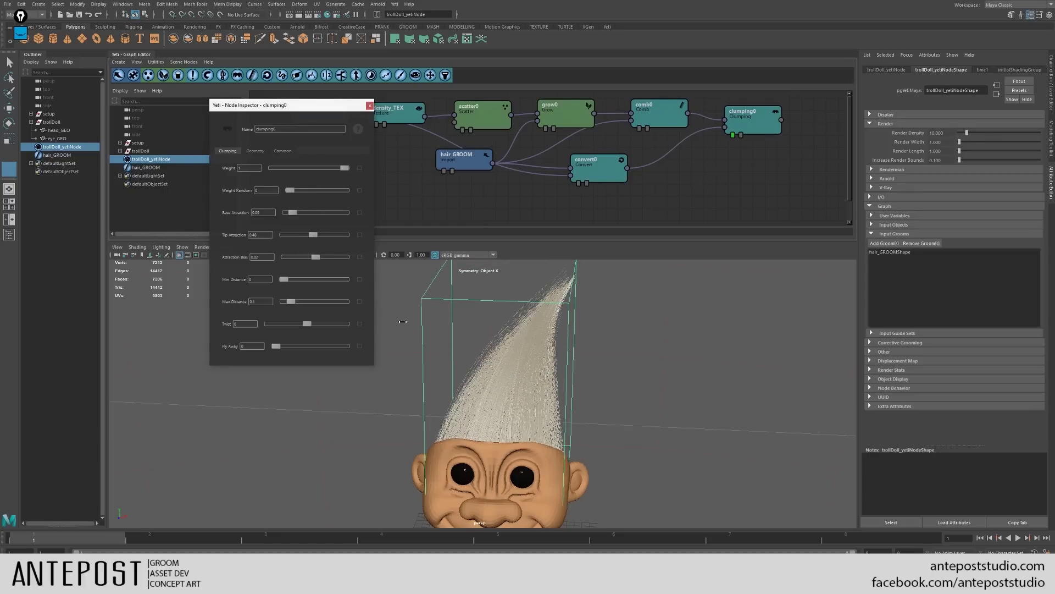
alt+drag(487, 413, 449, 403)
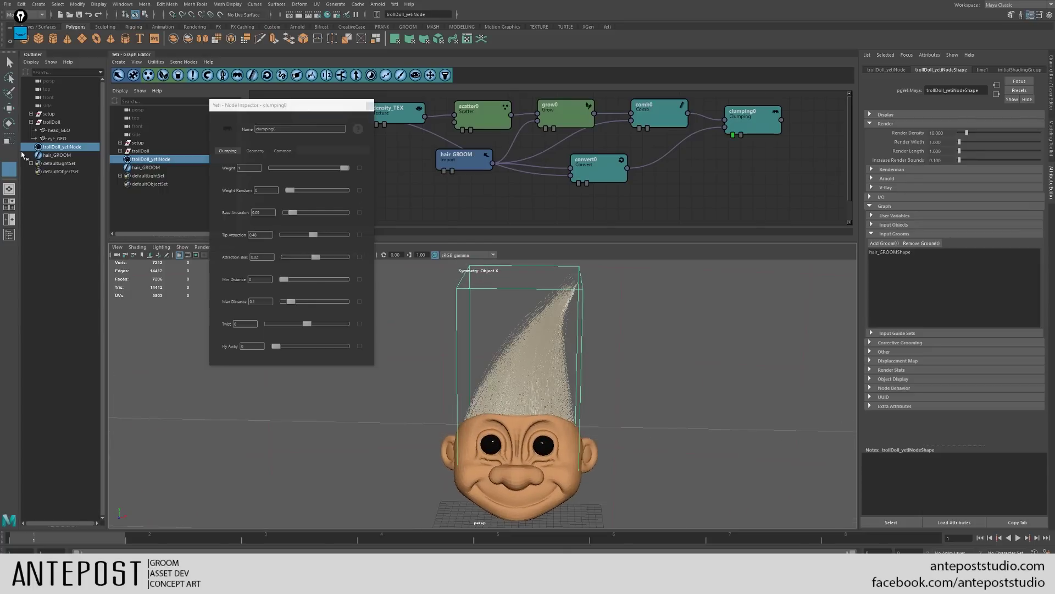
Step: Raise clumping0's Tip Attraction to 0.57 and pick a groom brush with radius 0.904
click(55, 155)
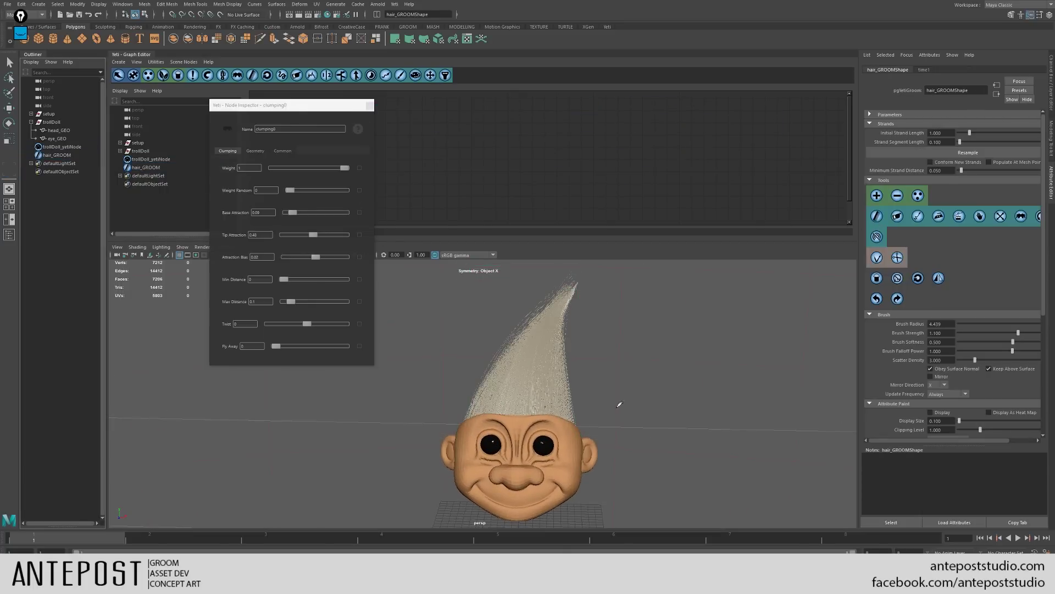
mouse_move(620, 404)
alt+mouse_down()
mouse_move(538, 430)
mouse_move(537, 443)
mouse_move(533, 420)
mouse_move(517, 443)
mouse_move(477, 436)
mouse_move(490, 446)
mouse_move(473, 428)
mouse_move(506, 460)
mouse_move(481, 427)
mouse_move(489, 456)
mouse_move(477, 436)
mouse_move(429, 432)
mouse_move(471, 423)
mouse_move(467, 440)
mouse_move(449, 415)
mouse_move(464, 442)
mouse_move(412, 430)
mouse_move(472, 442)
mouse_move(649, 437)
mouse_move(475, 446)
mouse_move(391, 422)
mouse_move(422, 443)
mouse_move(531, 449)
alt+mouse_up()
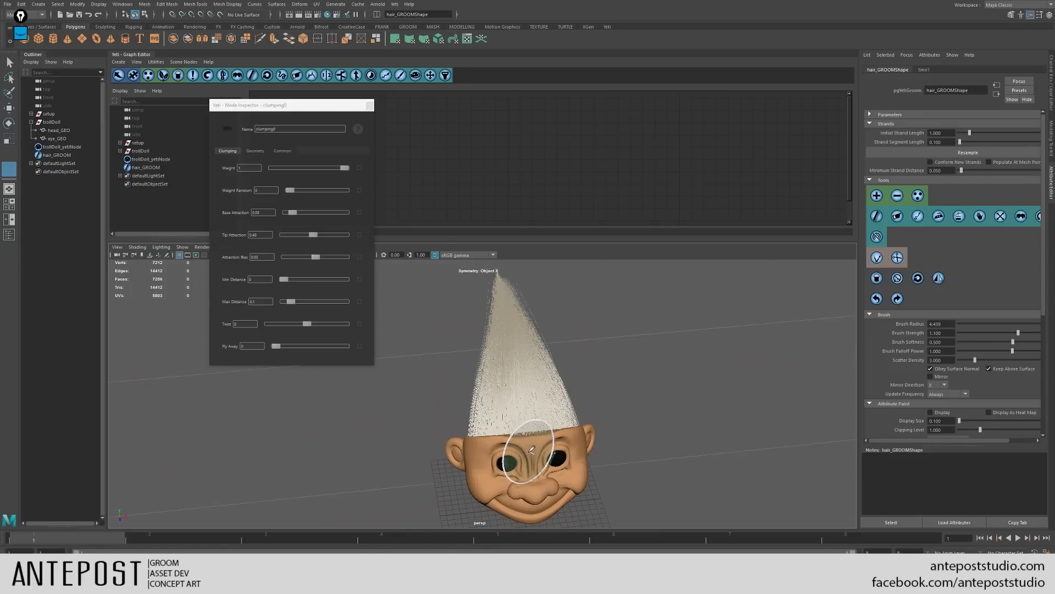
alt+drag(531, 449, 512, 424)
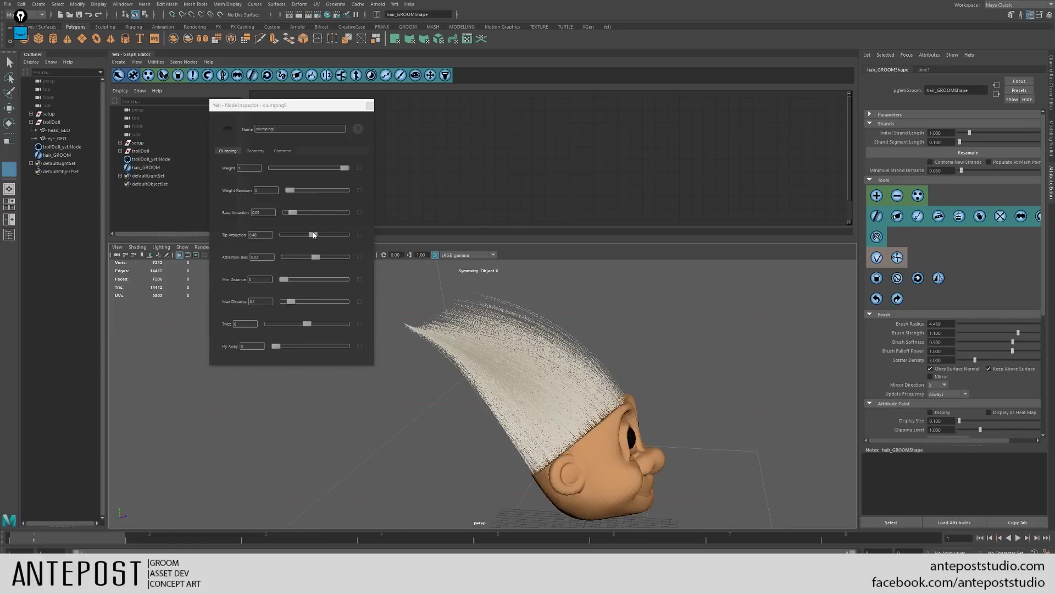
drag(313, 235, 319, 237)
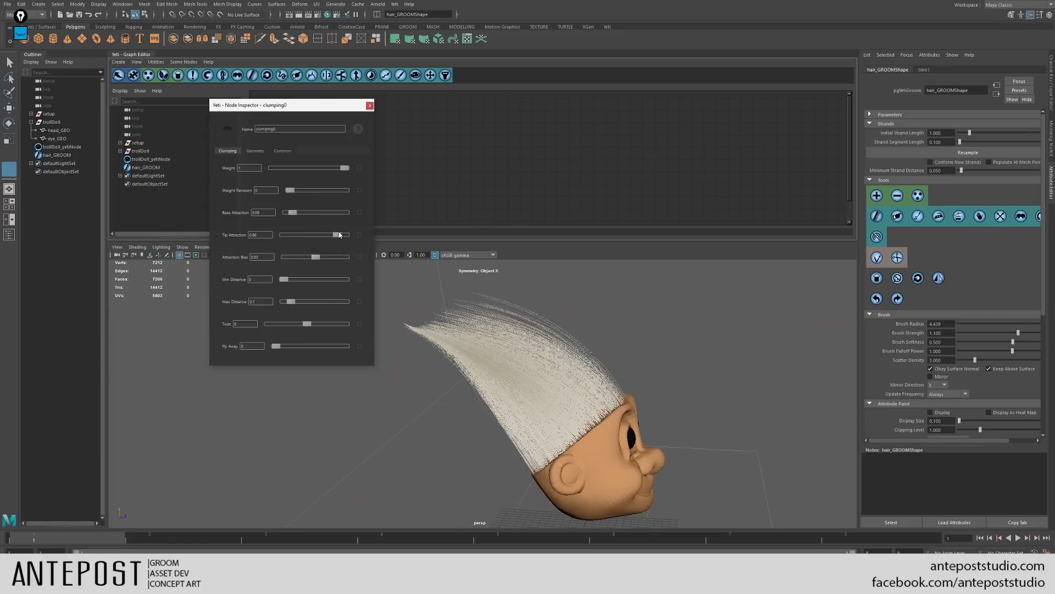
click(879, 196)
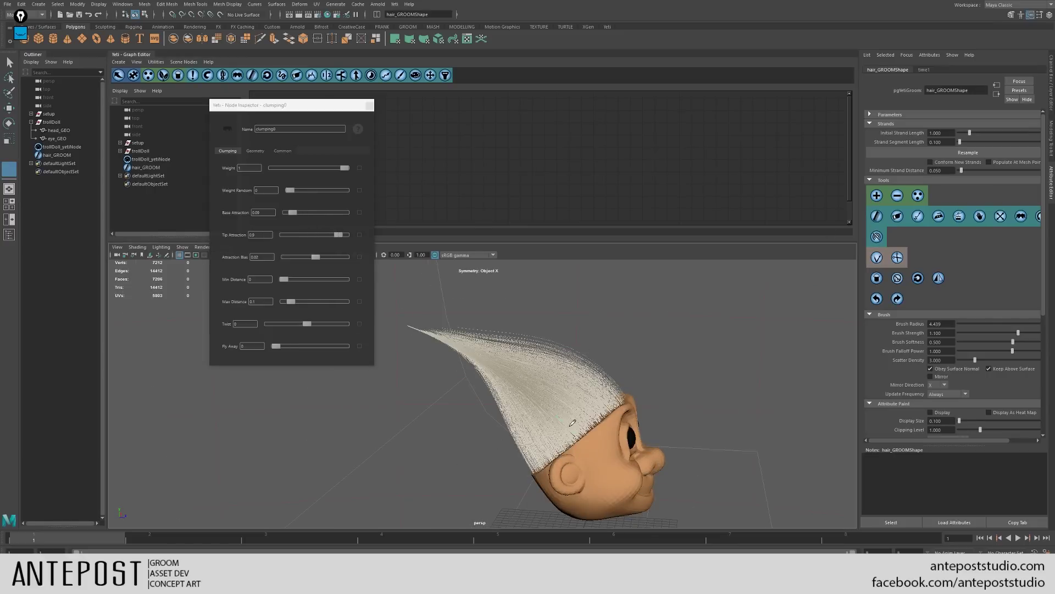
alt+drag(572, 422, 578, 405)
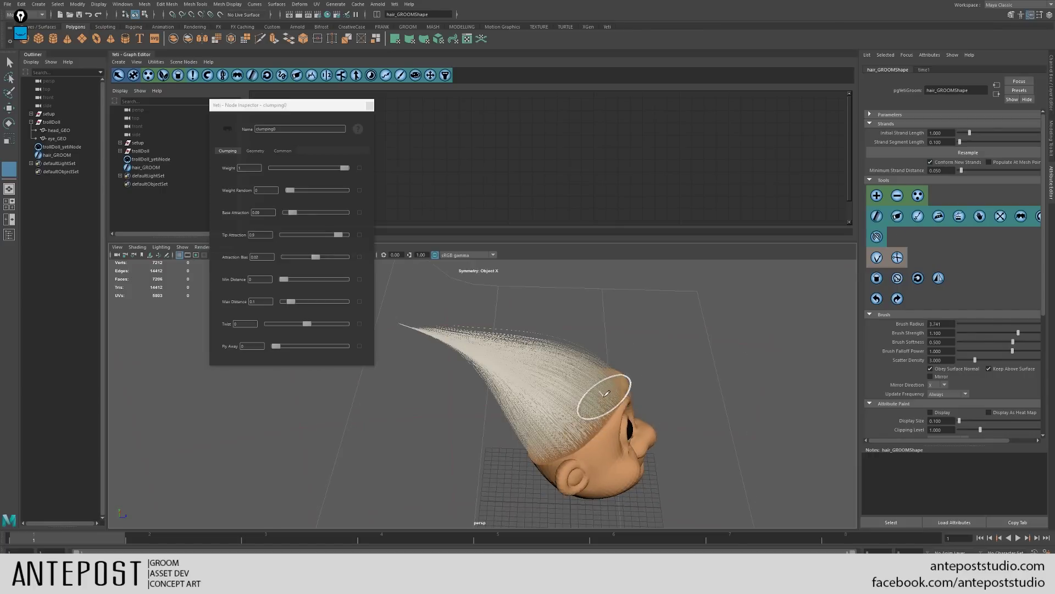
mouse_move(607, 392)
mouse_down()
mouse_move(575, 422)
mouse_move(625, 396)
mouse_move(555, 415)
mouse_move(577, 421)
mouse_move(611, 400)
mouse_move(495, 455)
mouse_move(427, 426)
mouse_move(498, 410)
mouse_move(446, 395)
mouse_move(485, 416)
mouse_move(434, 416)
mouse_move(498, 390)
mouse_move(488, 441)
mouse_move(543, 449)
mouse_move(608, 489)
mouse_move(599, 512)
mouse_move(483, 496)
mouse_move(432, 464)
mouse_move(540, 434)
mouse_move(460, 439)
mouse_move(508, 449)
mouse_move(441, 428)
mouse_move(382, 427)
mouse_move(458, 449)
mouse_move(514, 448)
mouse_move(543, 388)
mouse_up()
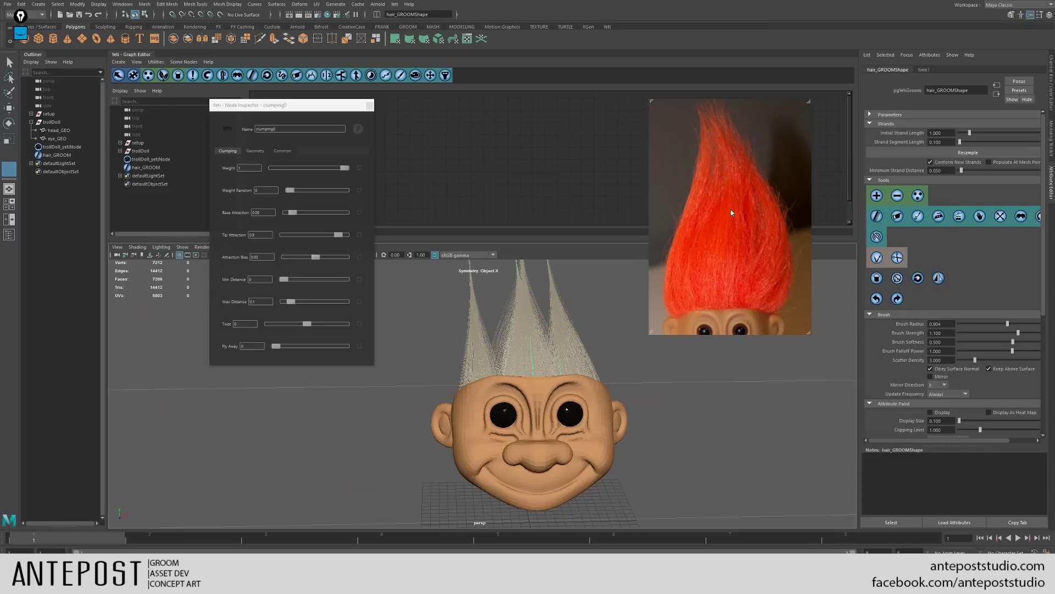
Step: Move the troll reference photo aside and set a small groom brush with Conform New Strands off
drag(724, 280, 873, 232)
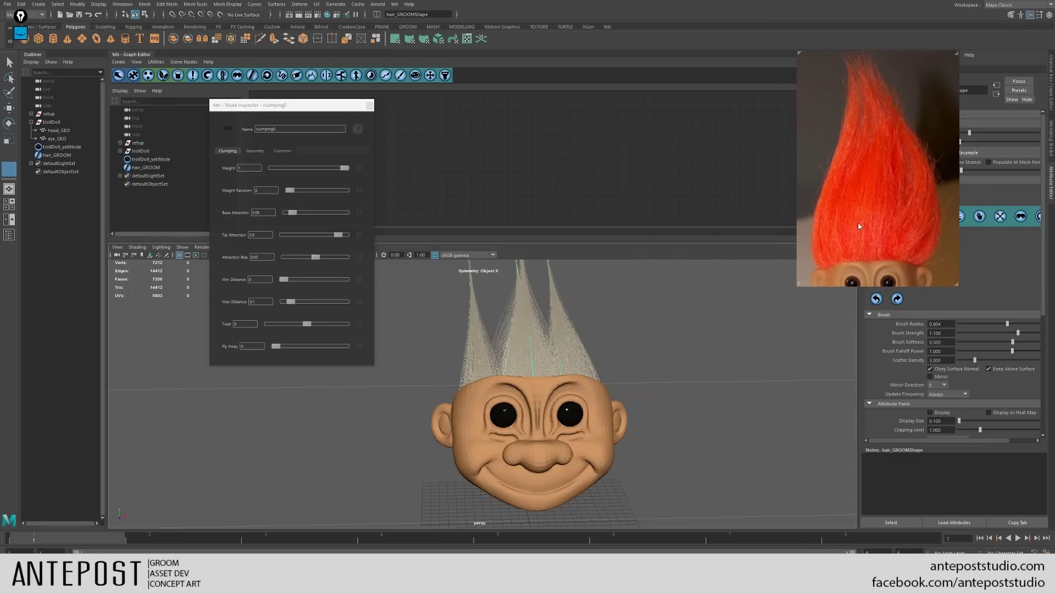
alt+drag(687, 352, 451, 401)
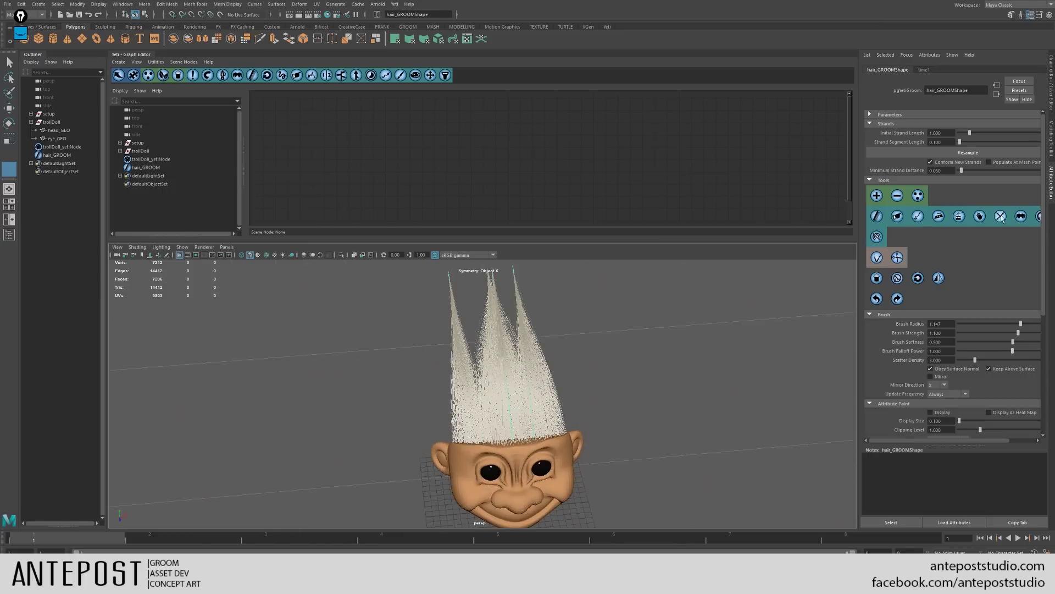
click(876, 216)
mouse_move(564, 437)
alt+mouse_down()
mouse_move(506, 436)
mouse_move(521, 483)
mouse_move(494, 440)
mouse_move(378, 417)
mouse_move(447, 440)
mouse_move(419, 405)
mouse_move(483, 440)
mouse_move(588, 423)
mouse_move(810, 314)
alt+mouse_up()
click(956, 162)
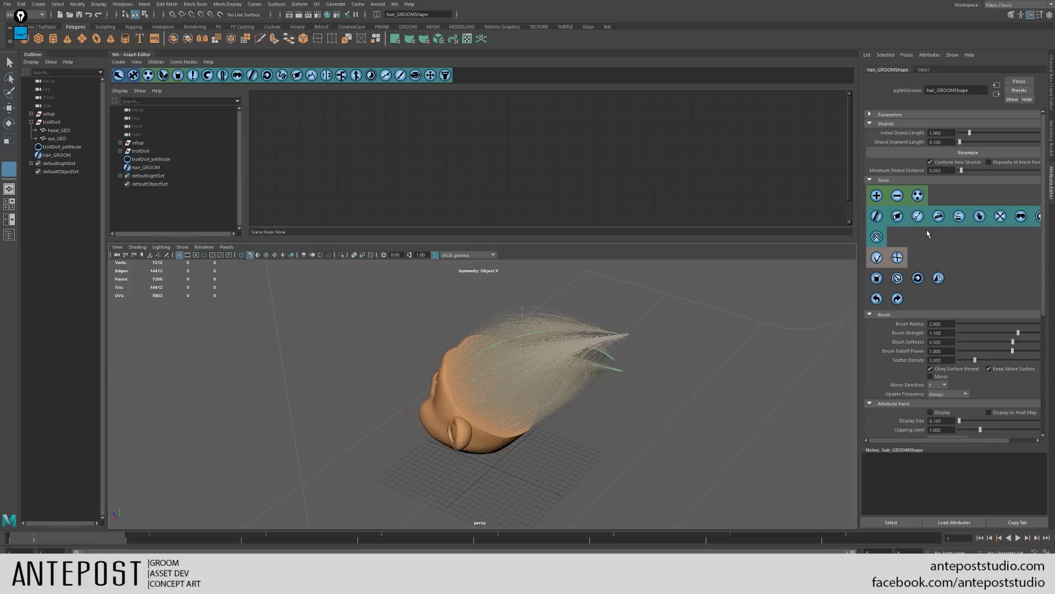
mouse_move(436, 377)
alt+mouse_down()
mouse_move(495, 405)
mouse_move(478, 405)
mouse_move(518, 403)
alt+mouse_up()
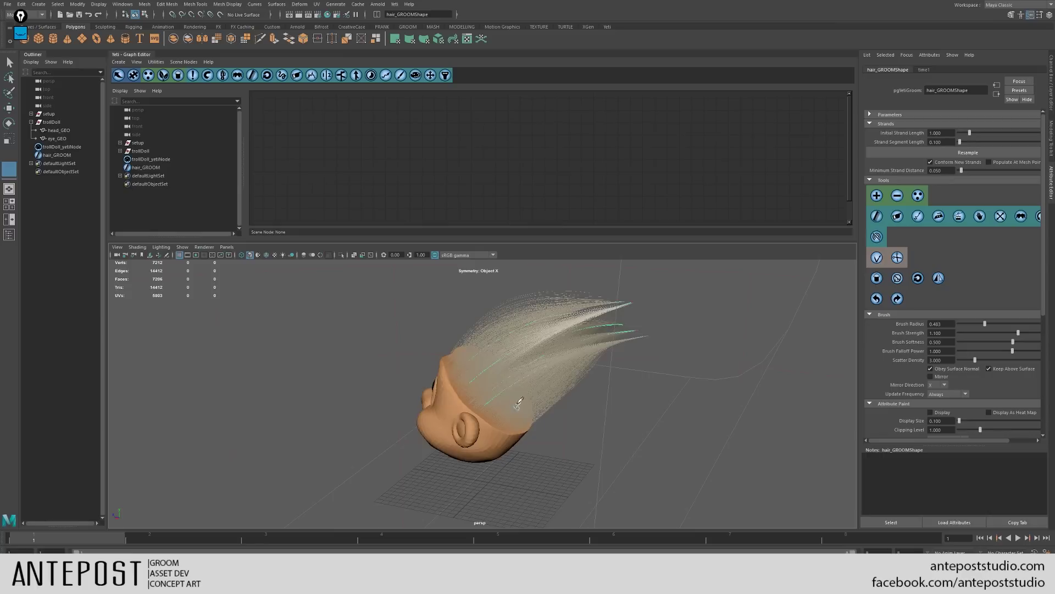
Step: Enlarge the brush and comb the spiky tufts back across the head toward the neck
alt+drag(621, 333, 560, 338)
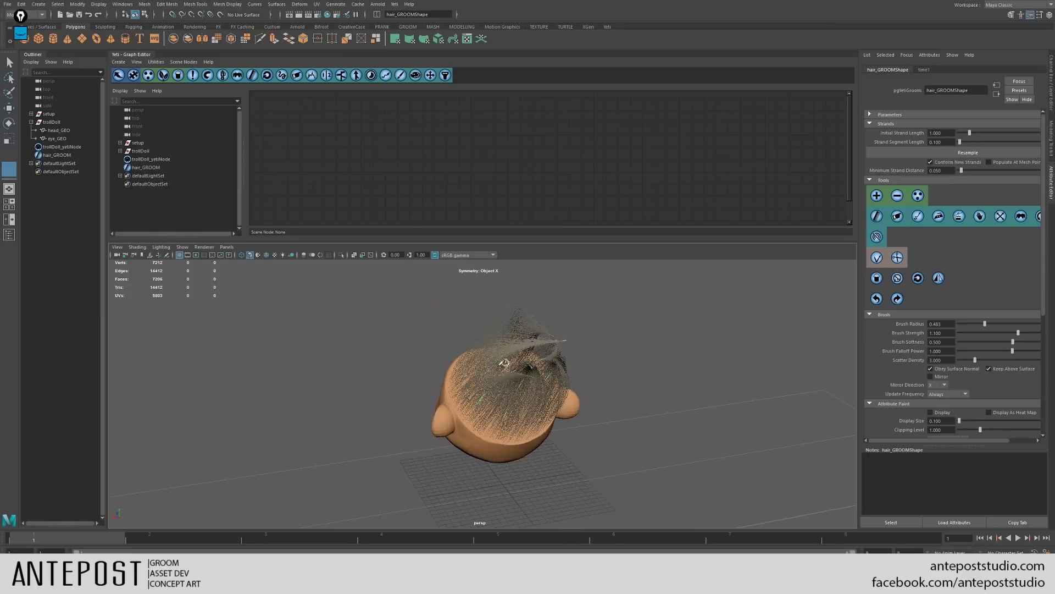
alt+drag(504, 363, 458, 365)
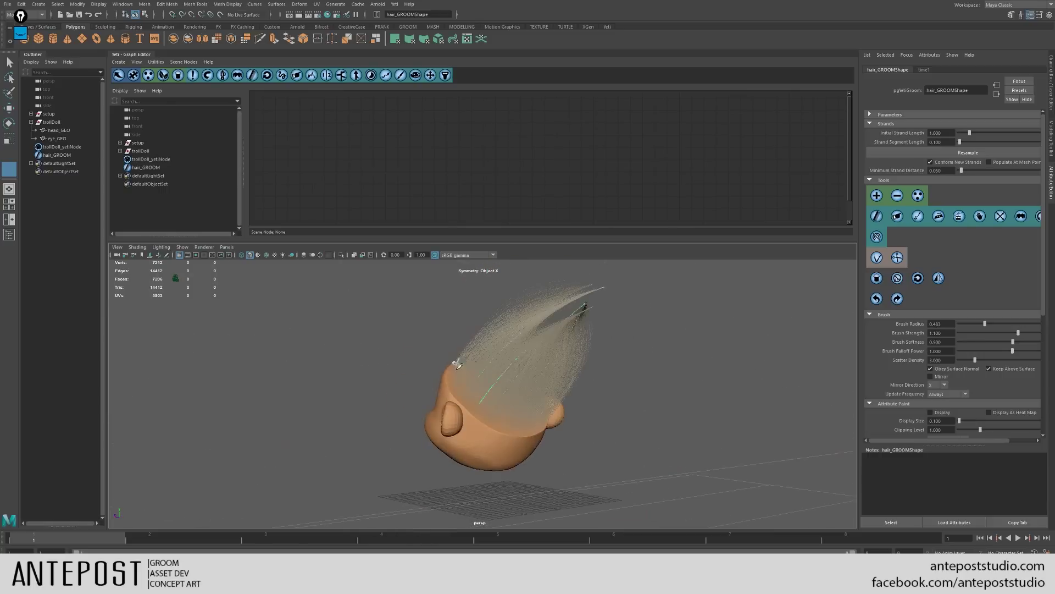
mouse_move(511, 416)
alt+mouse_down()
mouse_move(477, 417)
mouse_move(588, 424)
mouse_move(527, 417)
alt+mouse_up()
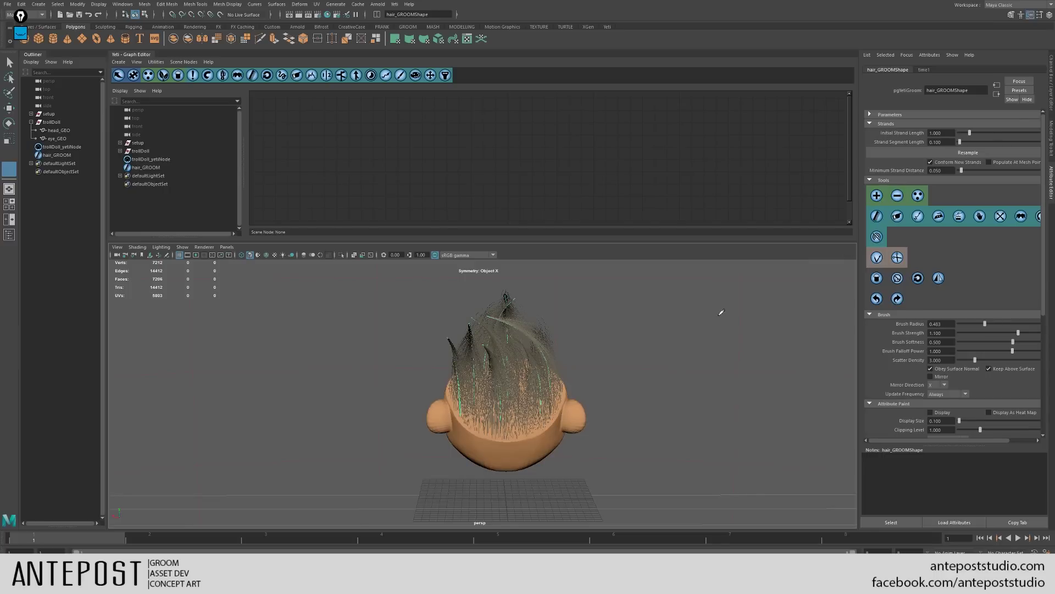
drag(513, 420, 555, 416)
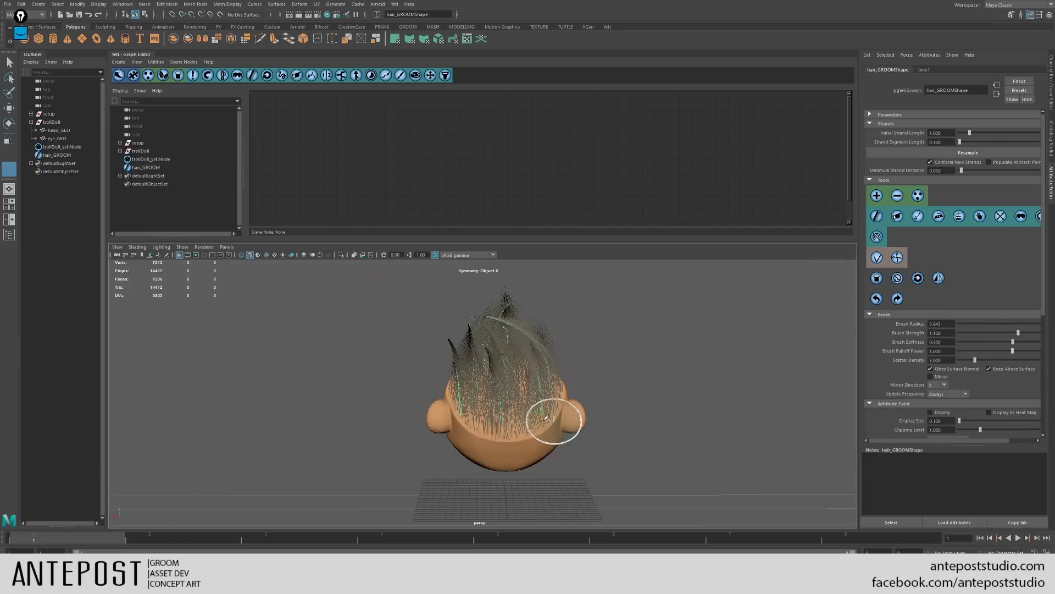
mouse_move(468, 409)
mouse_down()
mouse_move(555, 391)
mouse_move(545, 388)
mouse_move(556, 377)
mouse_up()
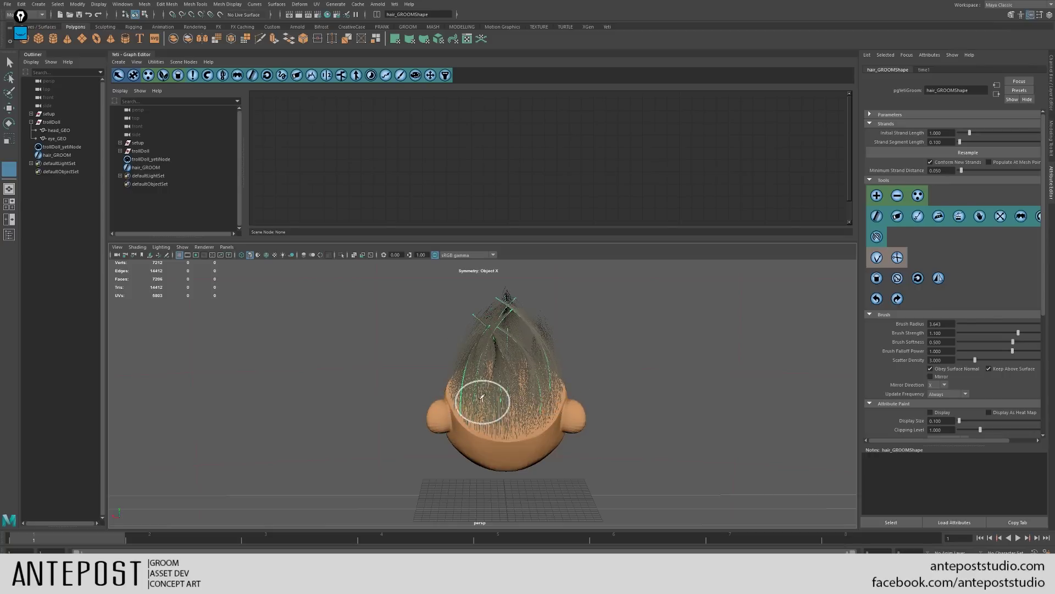
mouse_move(487, 405)
mouse_down()
mouse_move(504, 420)
mouse_move(568, 424)
mouse_move(544, 434)
mouse_up()
mouse_move(470, 352)
mouse_down()
mouse_move(533, 404)
mouse_move(497, 412)
mouse_move(494, 400)
mouse_move(489, 424)
mouse_up()
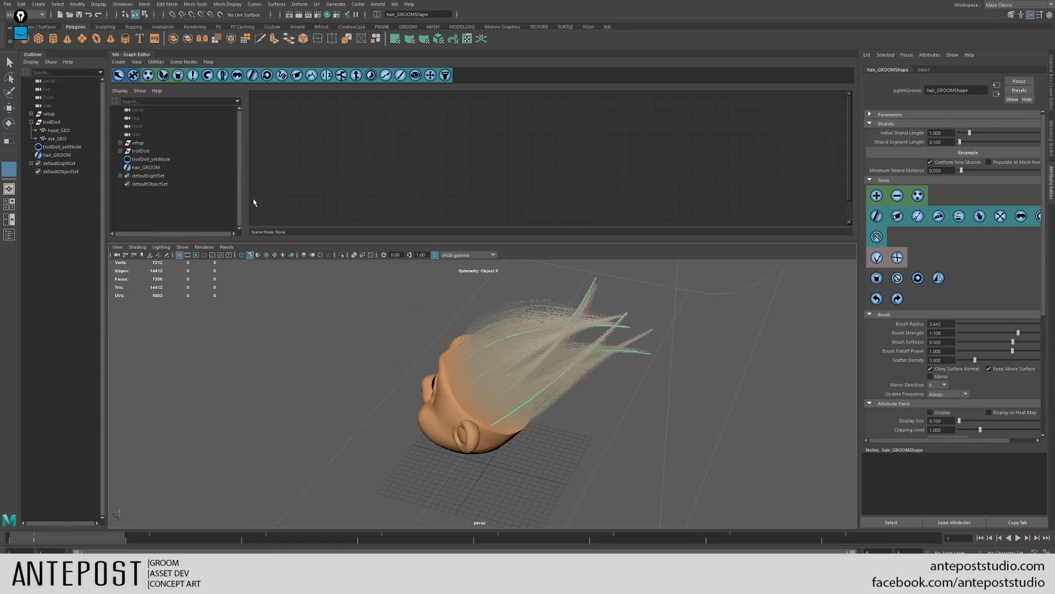
click(150, 159)
Step: Set clumping0's Attraction Bias to 0.28 and Tip Attraction to 0.84
double_click(768, 114)
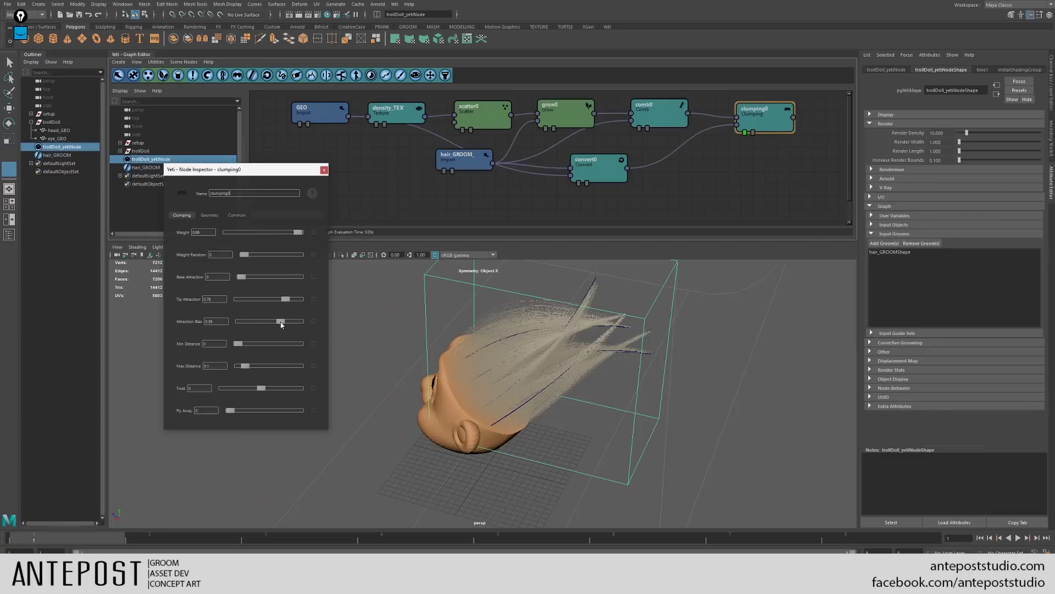
drag(281, 325, 278, 325)
alt+drag(338, 294, 352, 289)
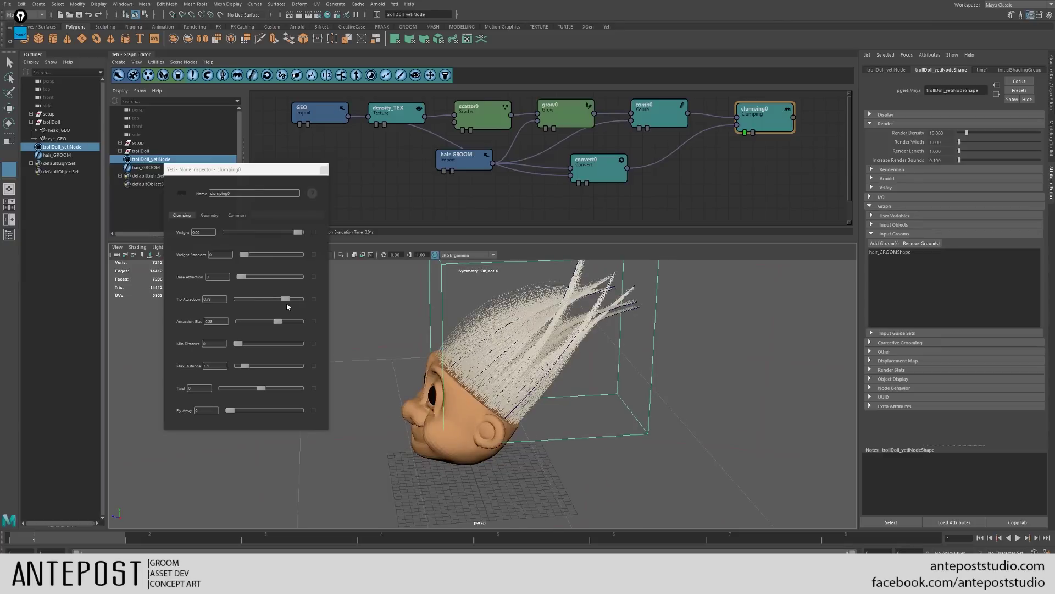
mouse_move(287, 306)
mouse_down()
mouse_move(274, 302)
mouse_move(291, 302)
mouse_up()
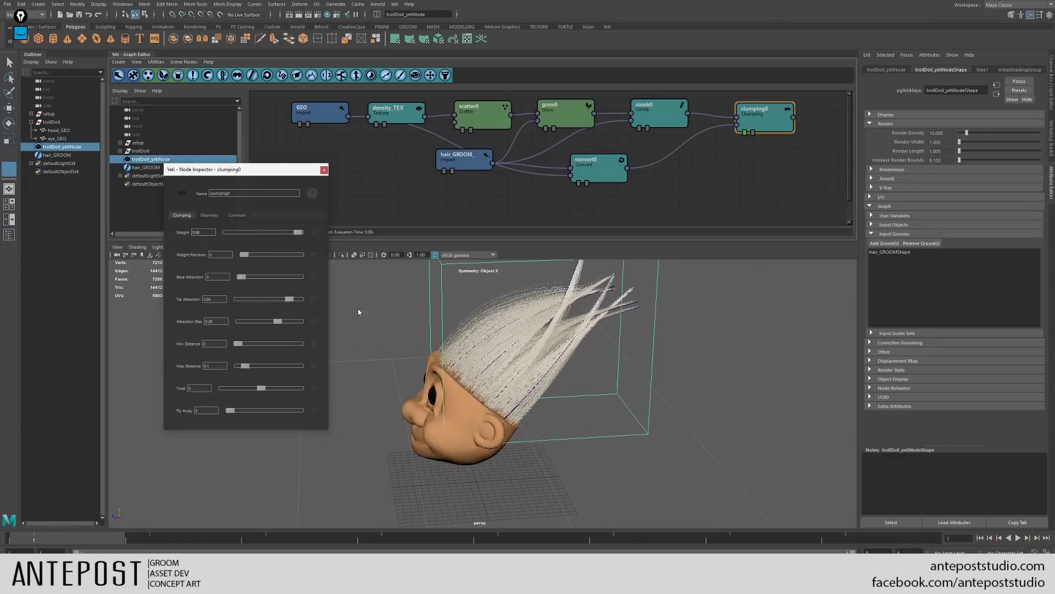
Step: Inspect the clumps around the head, viewing convert0's guide curves, then clumping0's hair
alt+drag(359, 312, 493, 367)
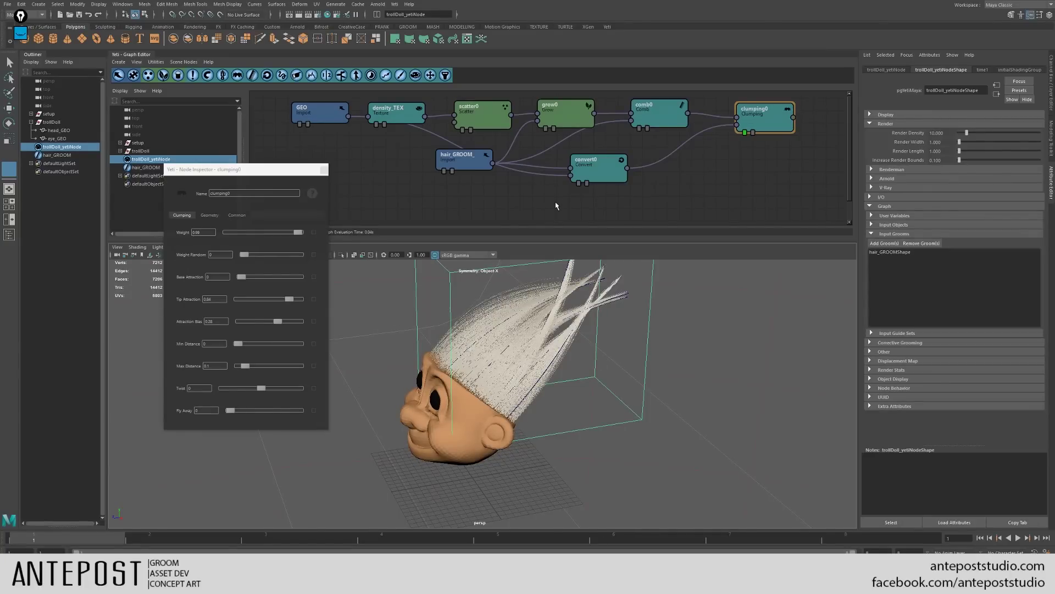
alt+drag(479, 277, 462, 222)
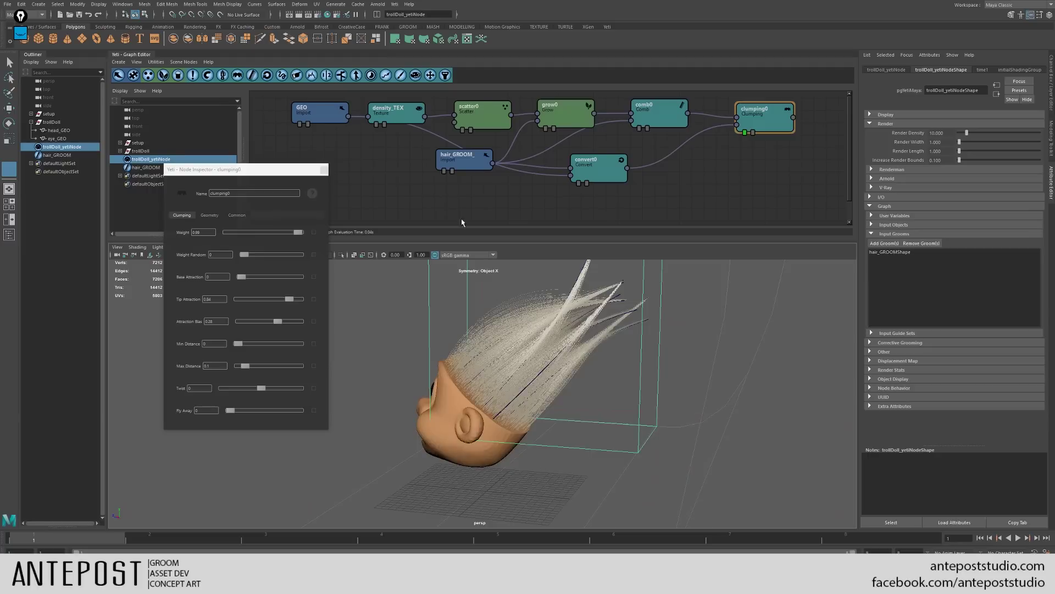
click(579, 183)
alt+drag(529, 357, 665, 439)
click(744, 133)
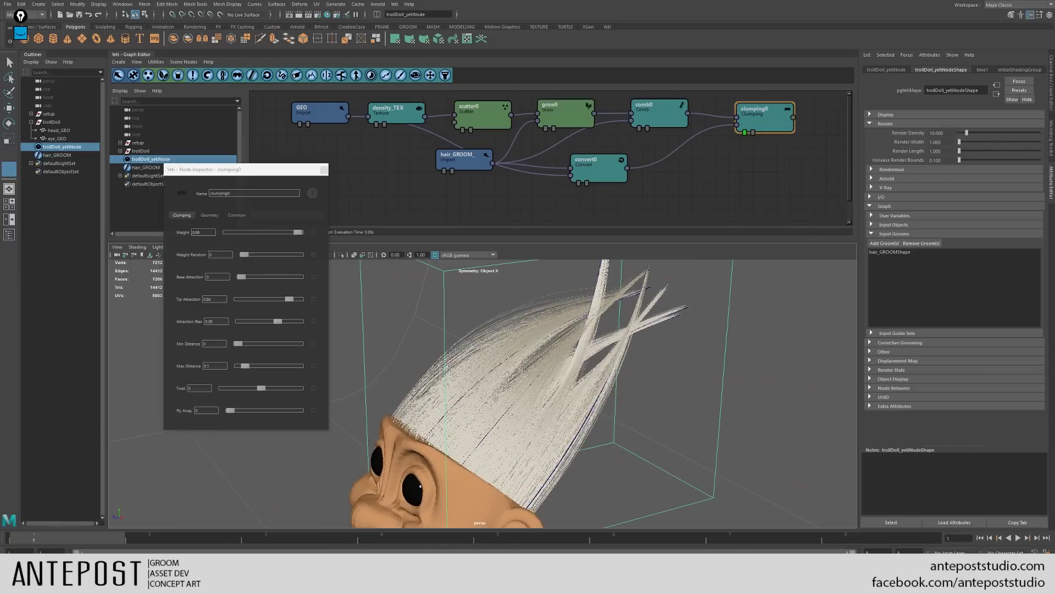
scroll(844, 180, up, 3)
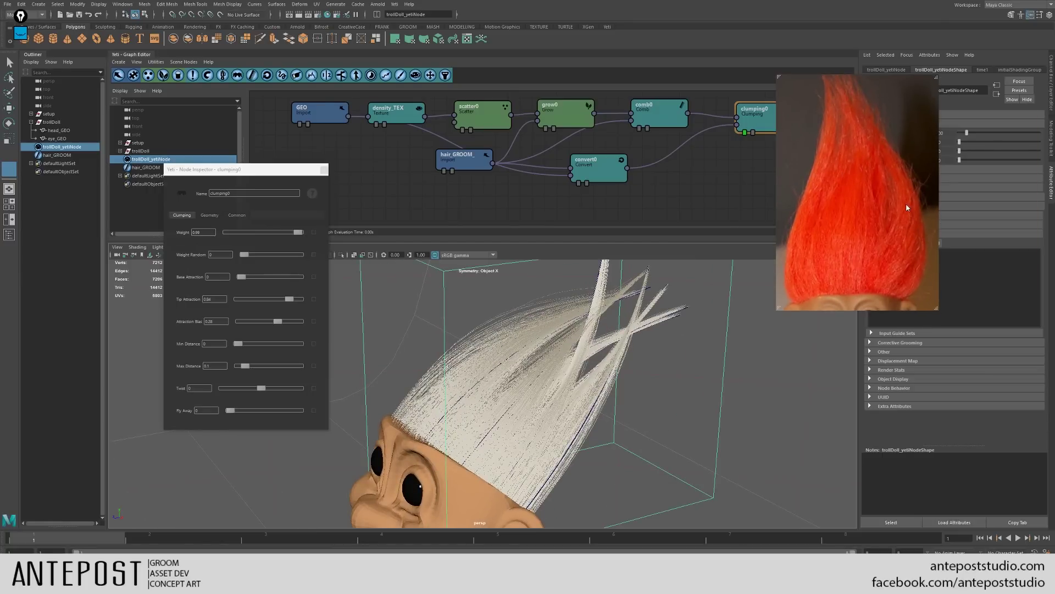